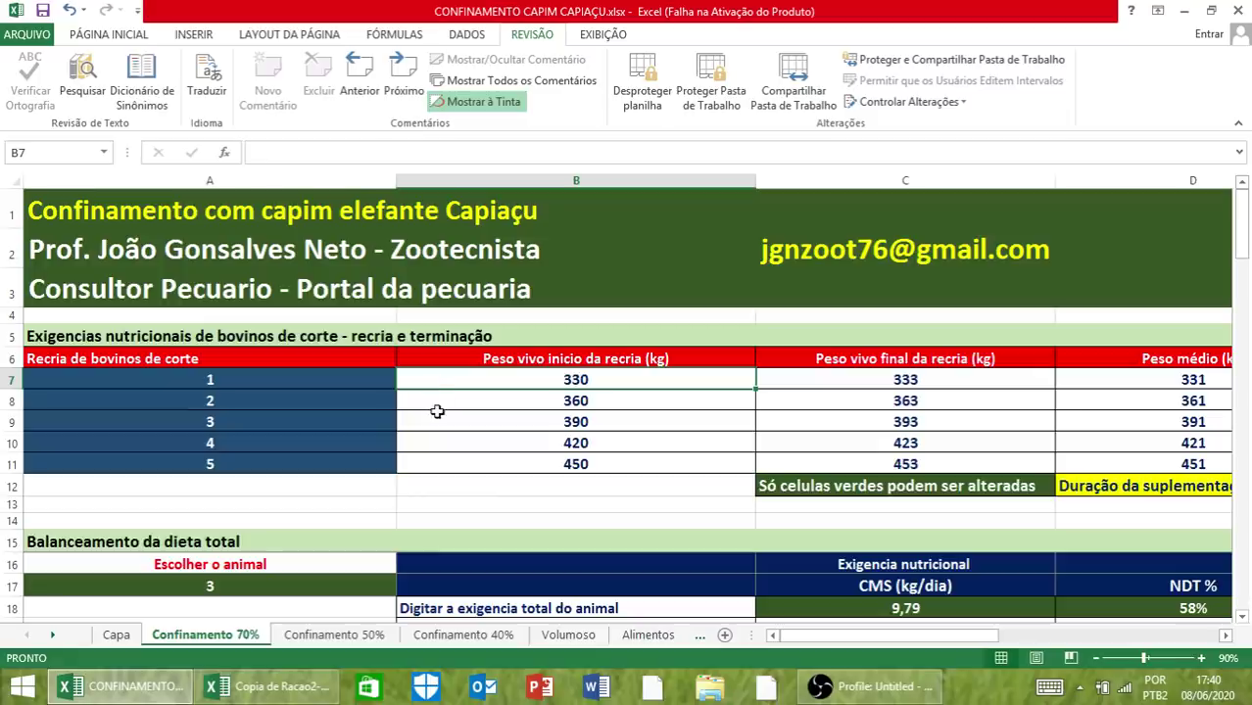
- Review the starting live weights of animals 1 to 5 in B7:B11 of the Confinamento 70% sheet
left_click(437, 409)
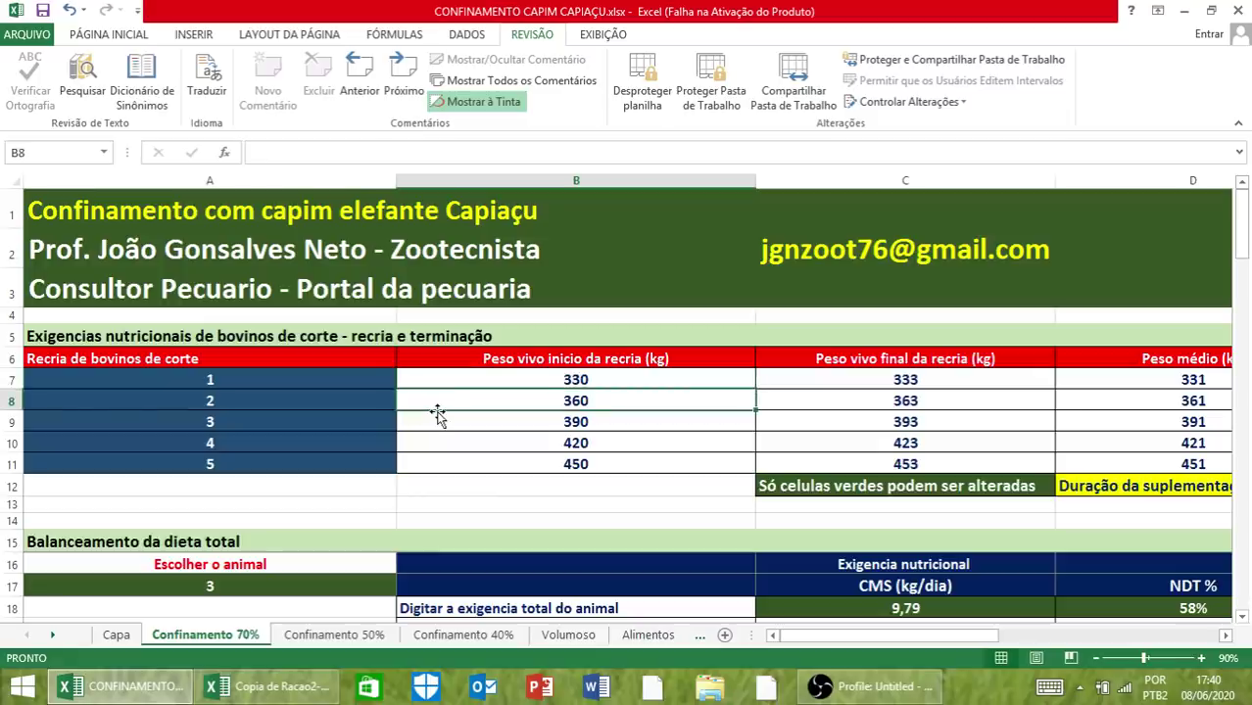
key("Down")
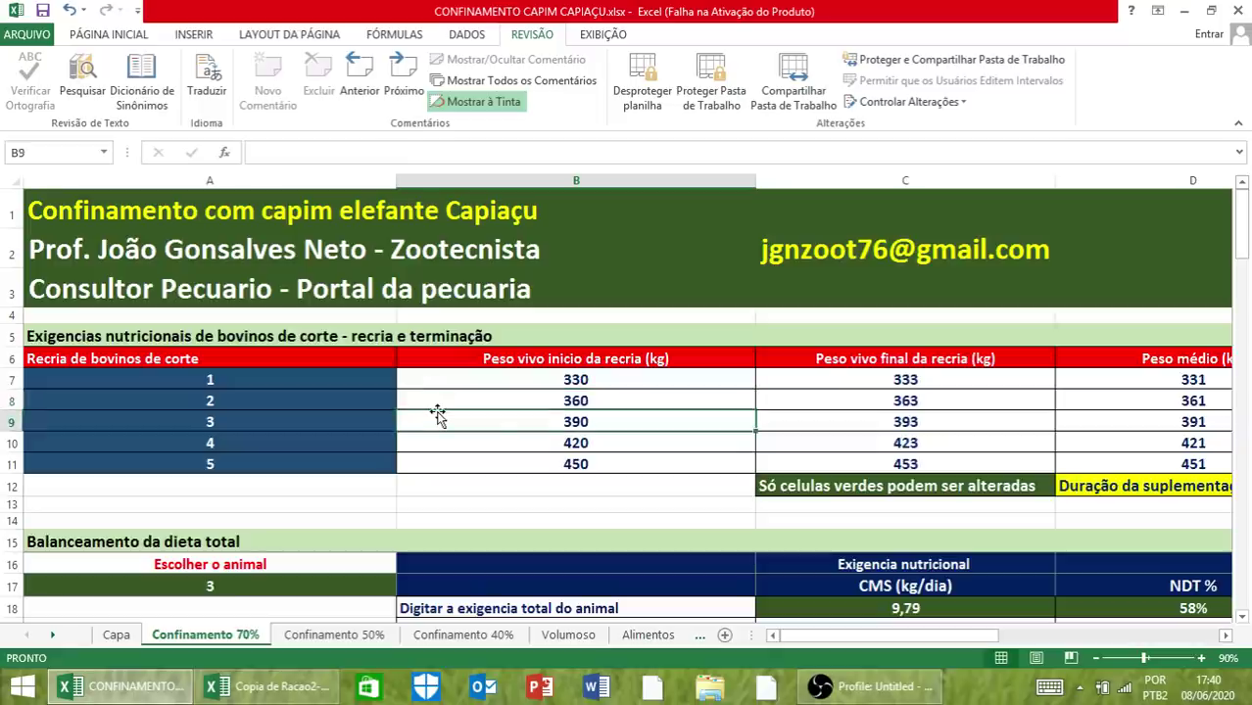
key("Down")
key("Down")
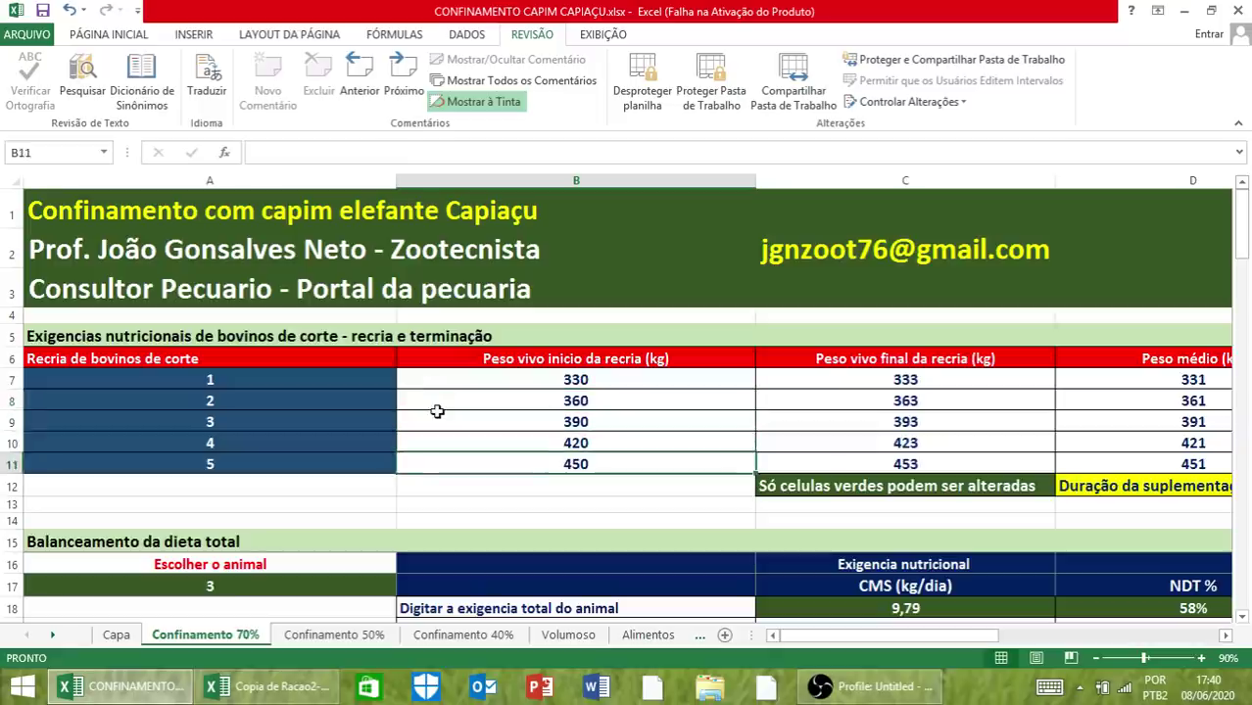
key("Up")
key("Up")
key("Up")
key("Up")
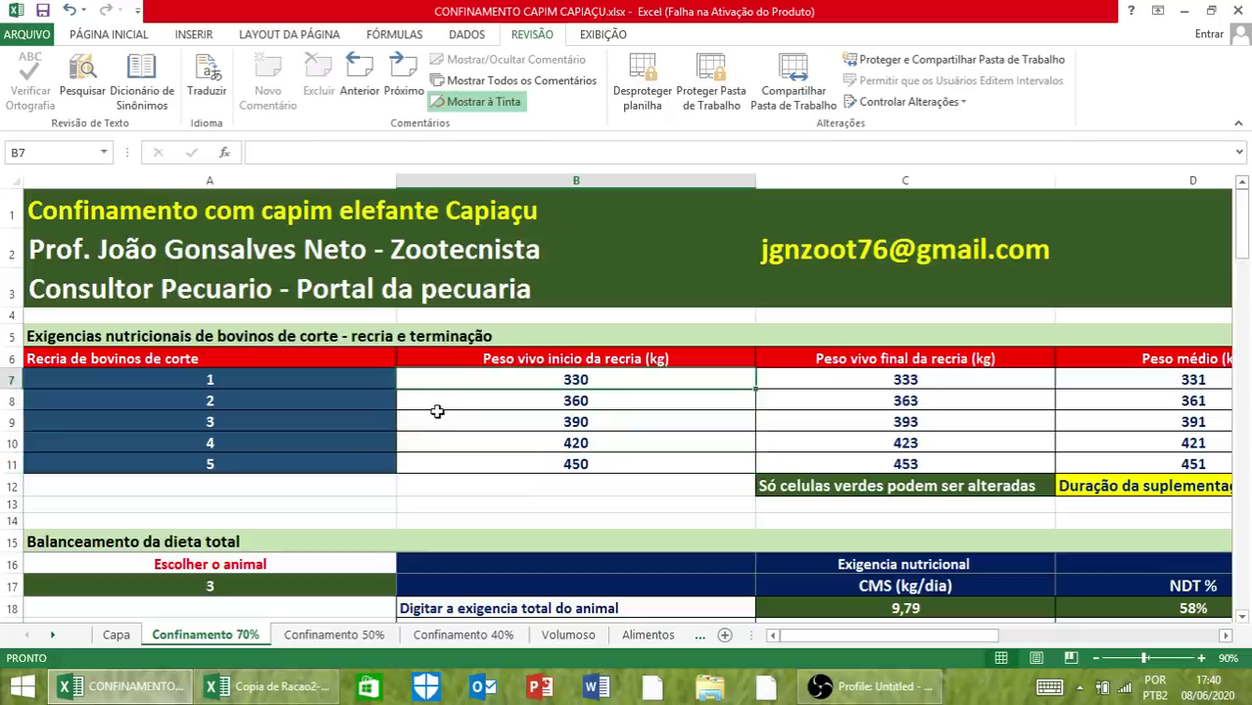
- Compare the animal weight tables on the Confinamento 70%, 50% and 40% sheets, ending on Confinamento 70%
left_click(313, 637)
left_click(462, 635)
left_click(205, 634)
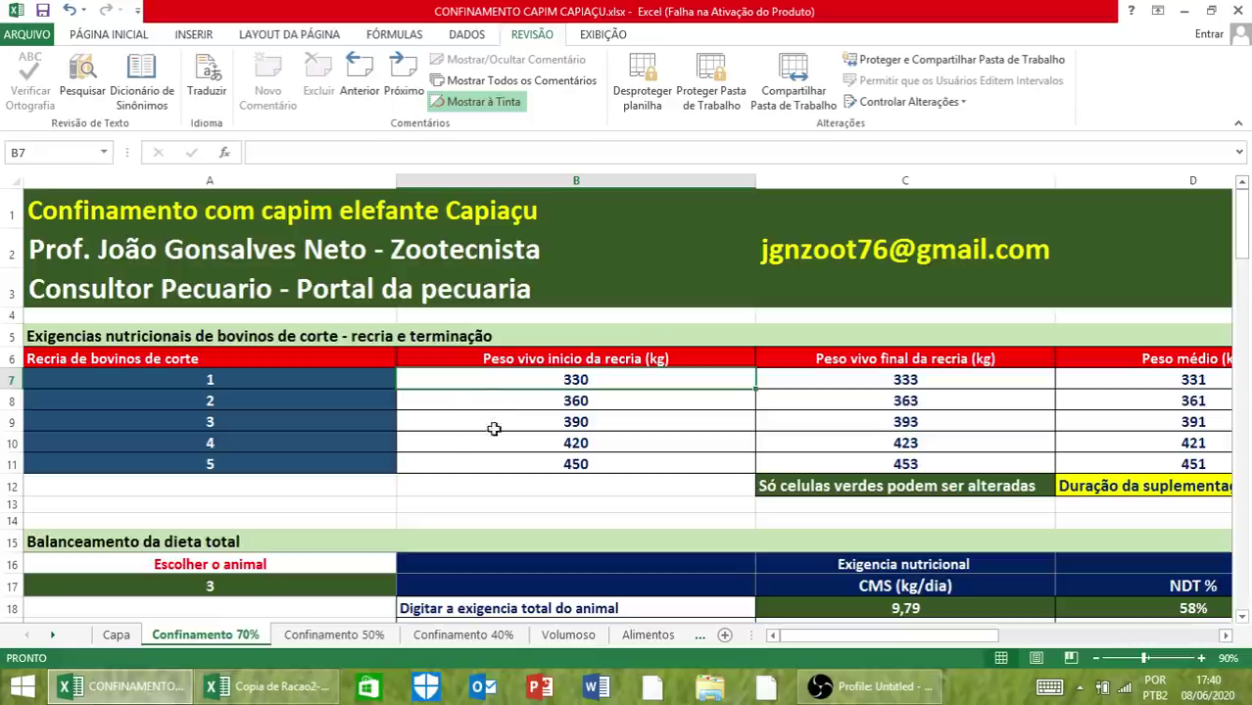
left_click(501, 423)
left_click(340, 637)
left_click(466, 636)
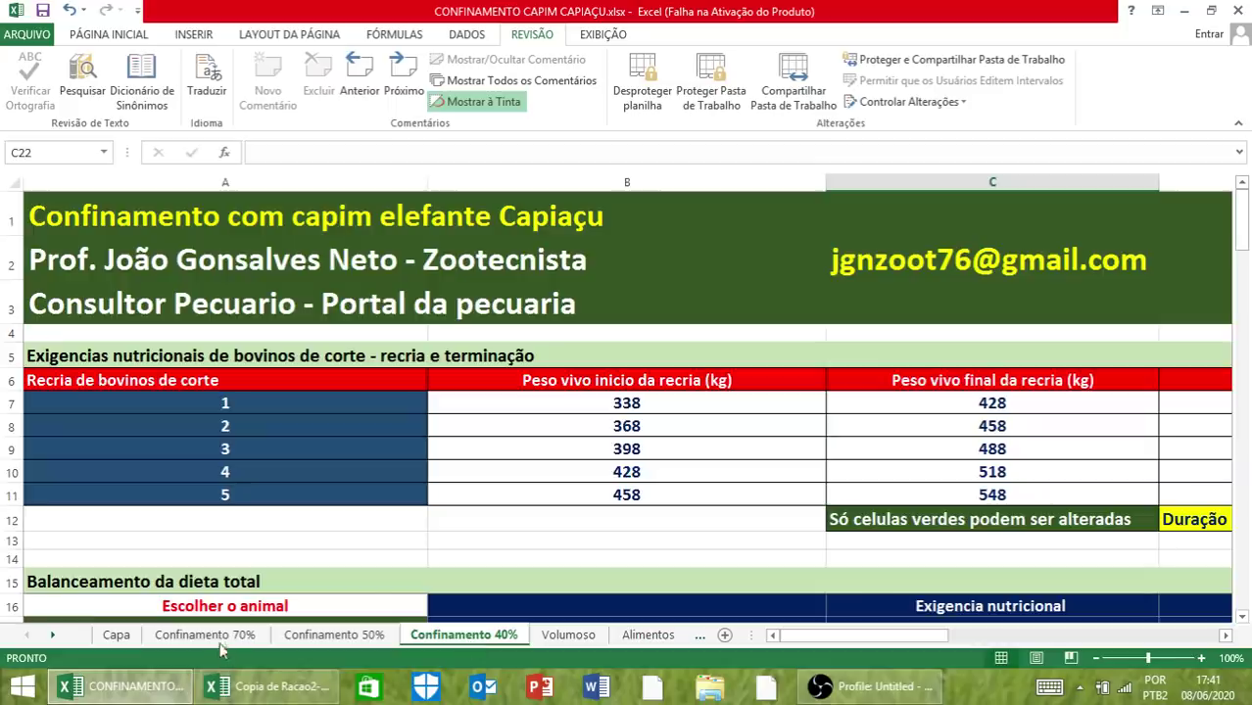
left_click(221, 639)
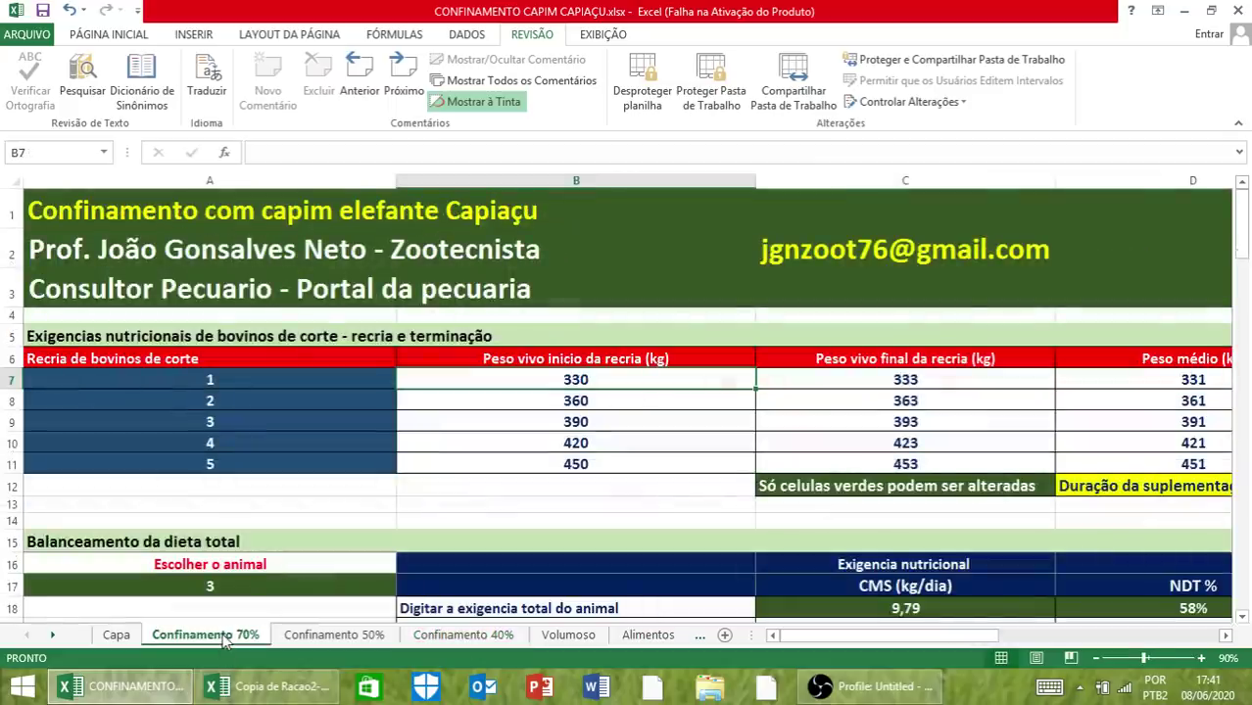
- Examine the forage options, feedlot parameters and silo sizing on the Volumoso sheet and return to Confinamento 70%
left_click(578, 639)
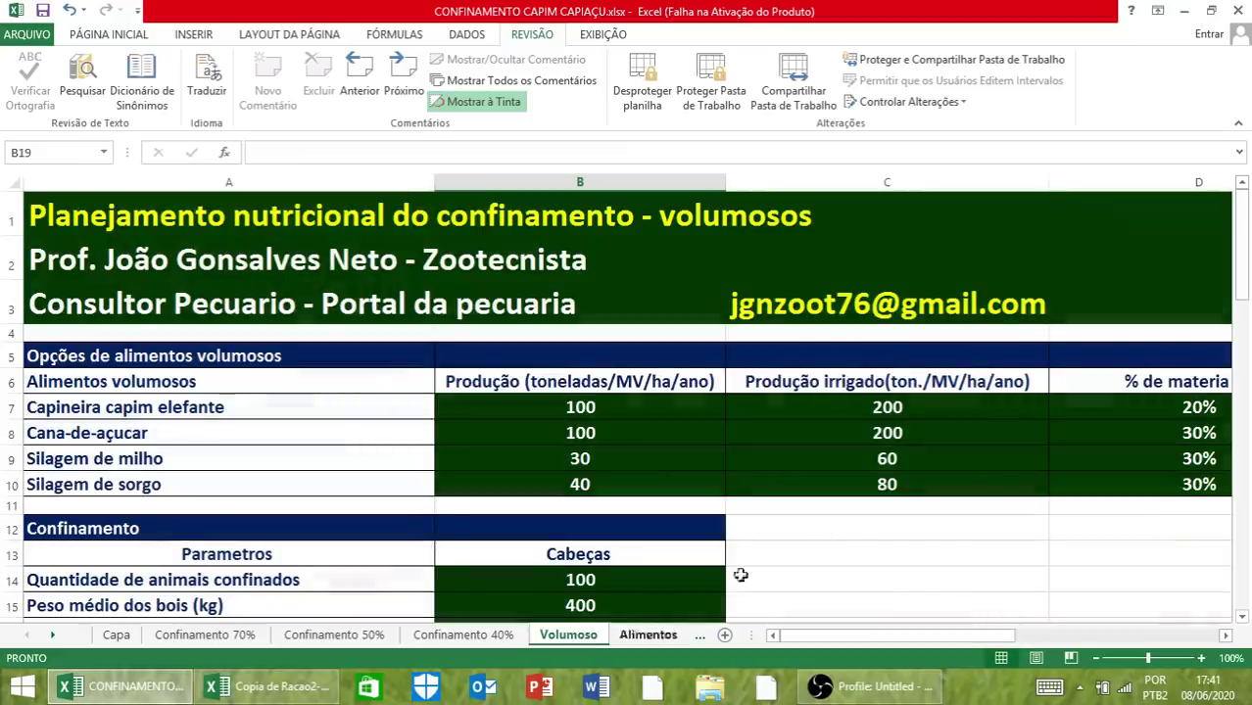
scroll(697, 418, "down", 10)
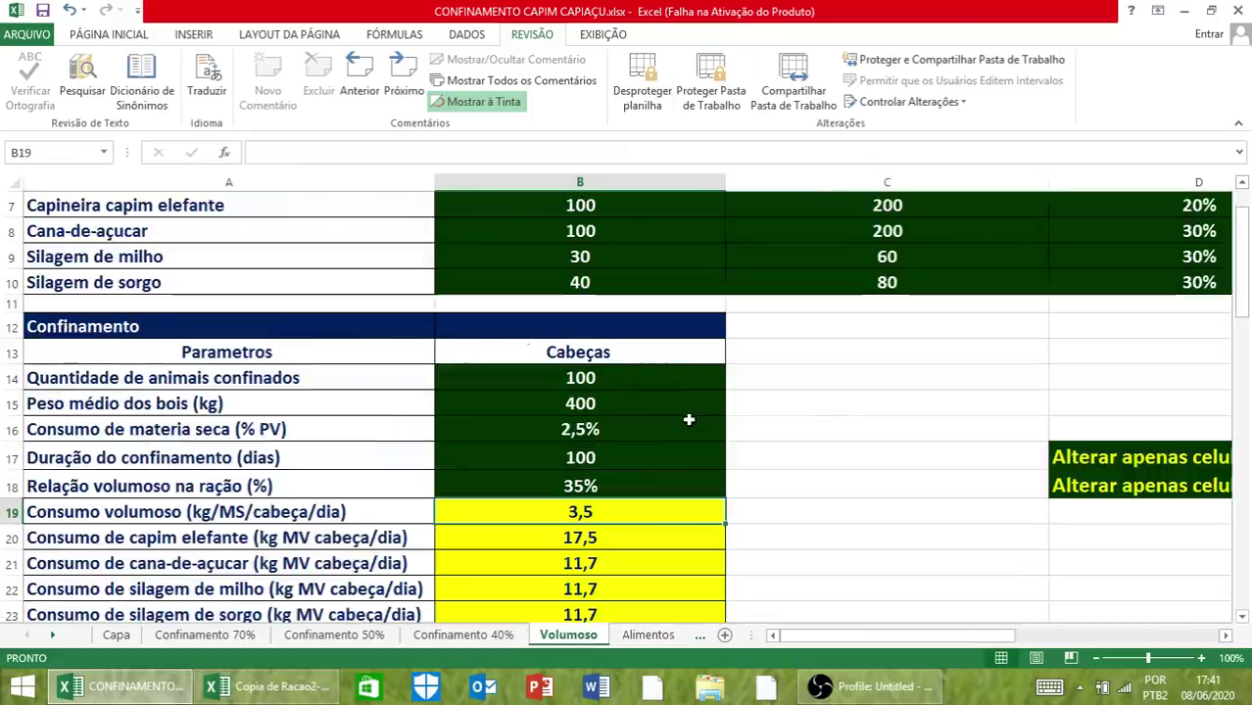
scroll(690, 419, "down", 1)
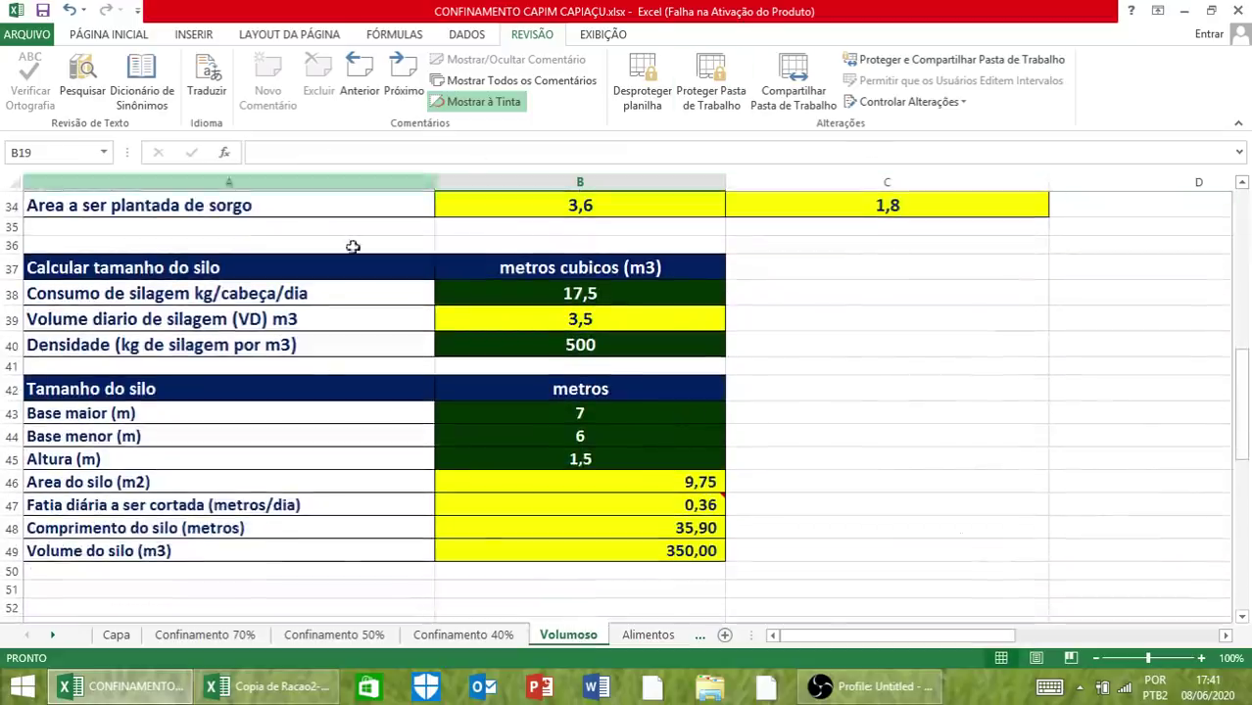
scroll(427, 453, "up", 11)
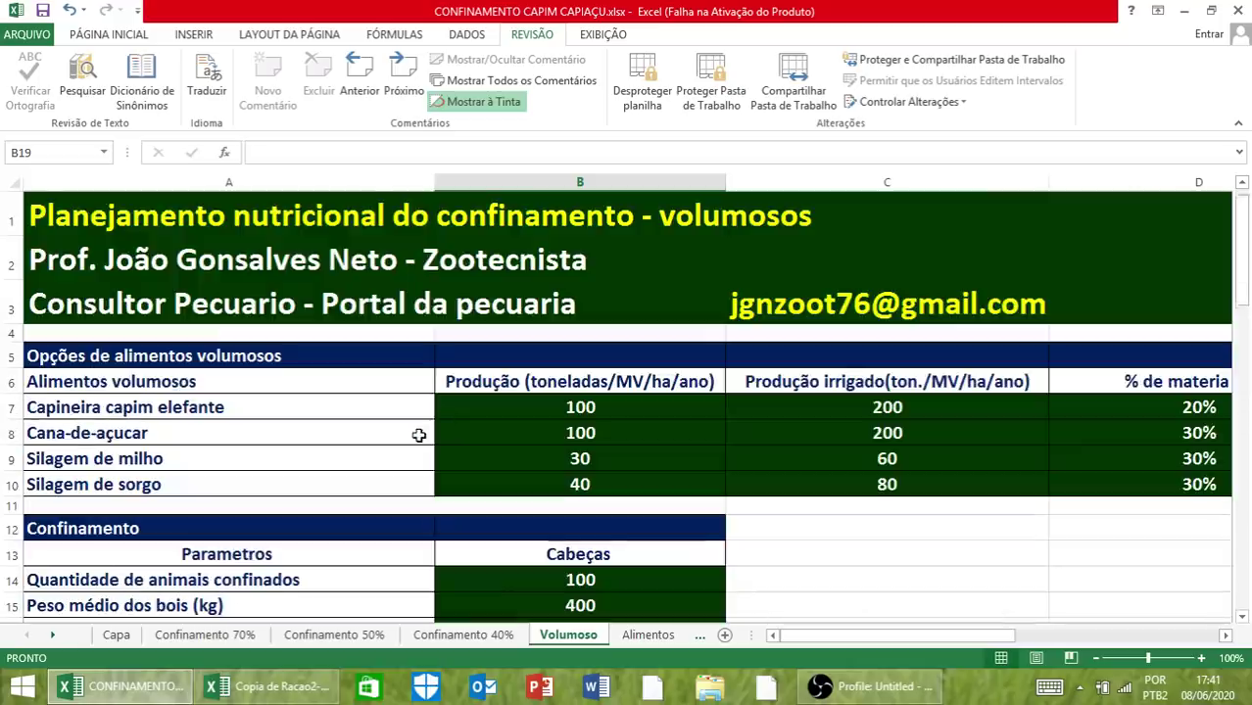
left_click(480, 635)
left_click(334, 635)
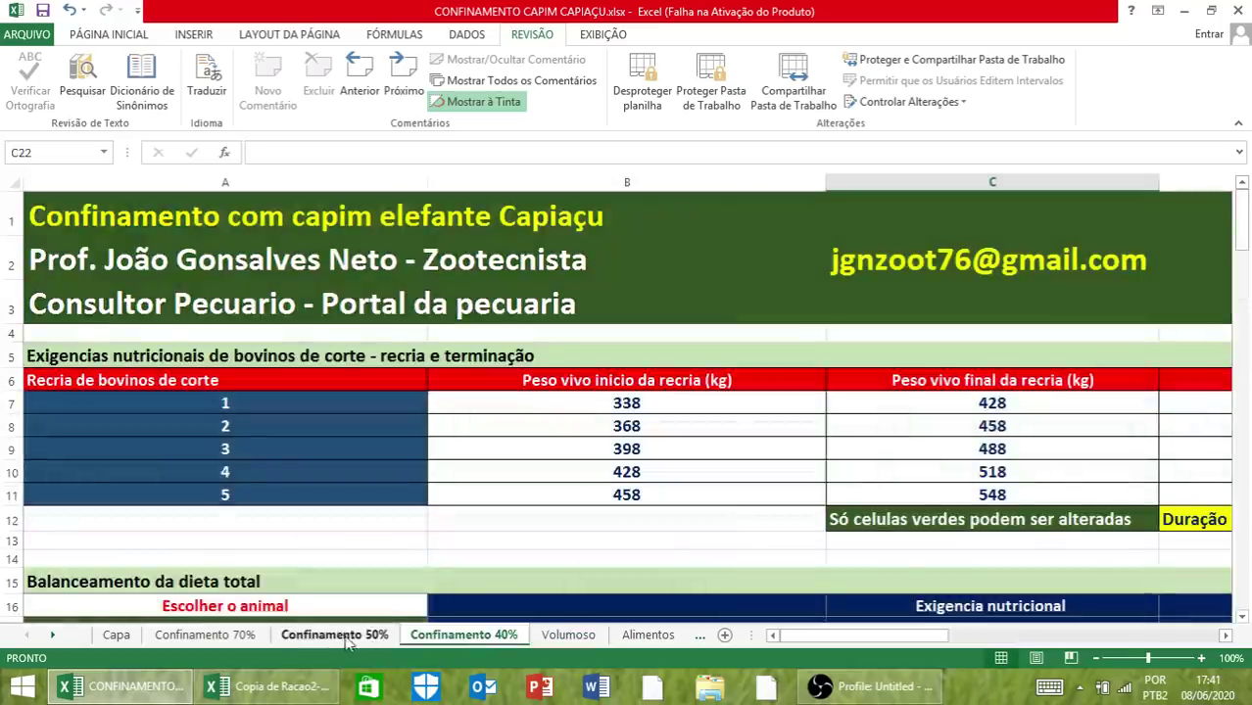
left_click(205, 634)
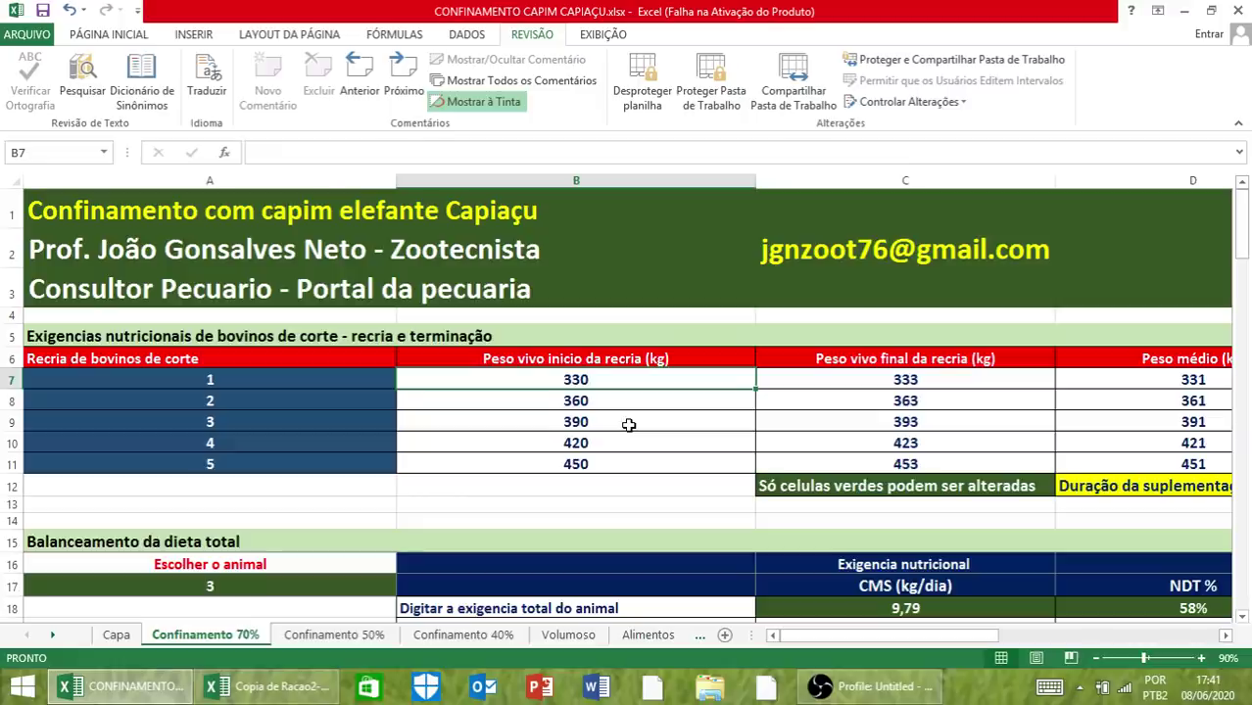
- Look over the Confinamento 50% sheet and examine the forage proportion in the diet balance on Confinamento 40%
left_click(318, 636)
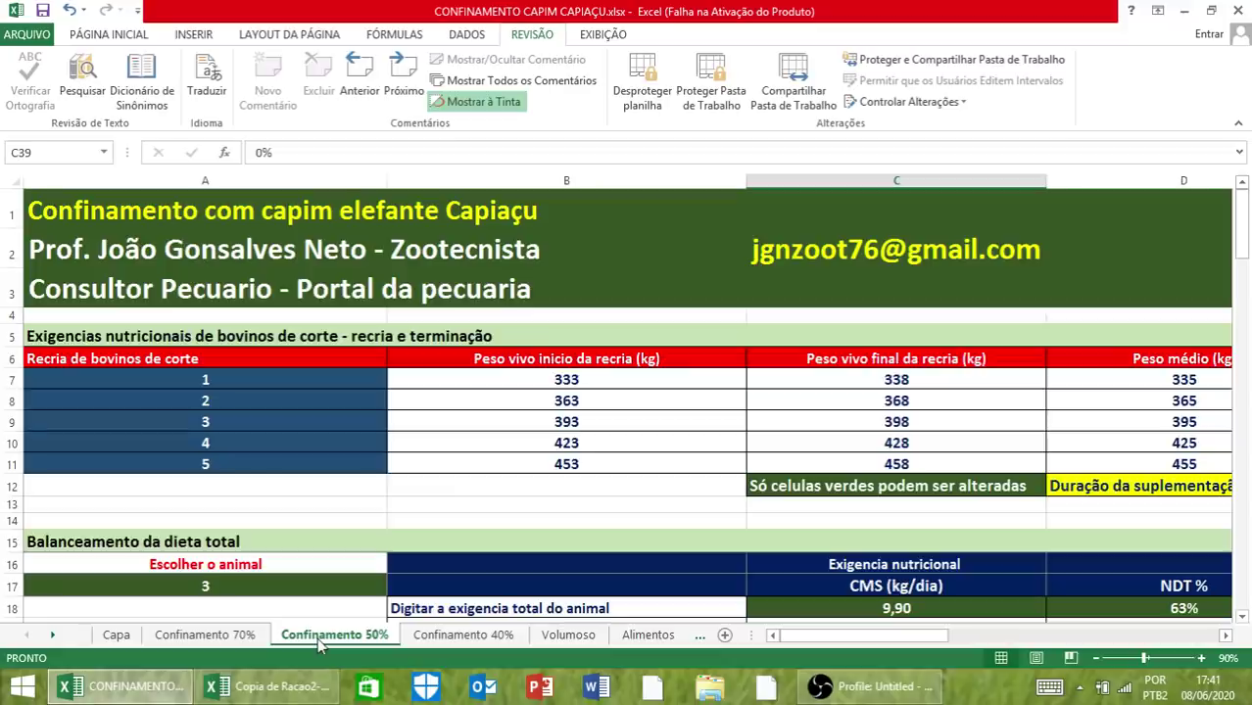
left_click(417, 637)
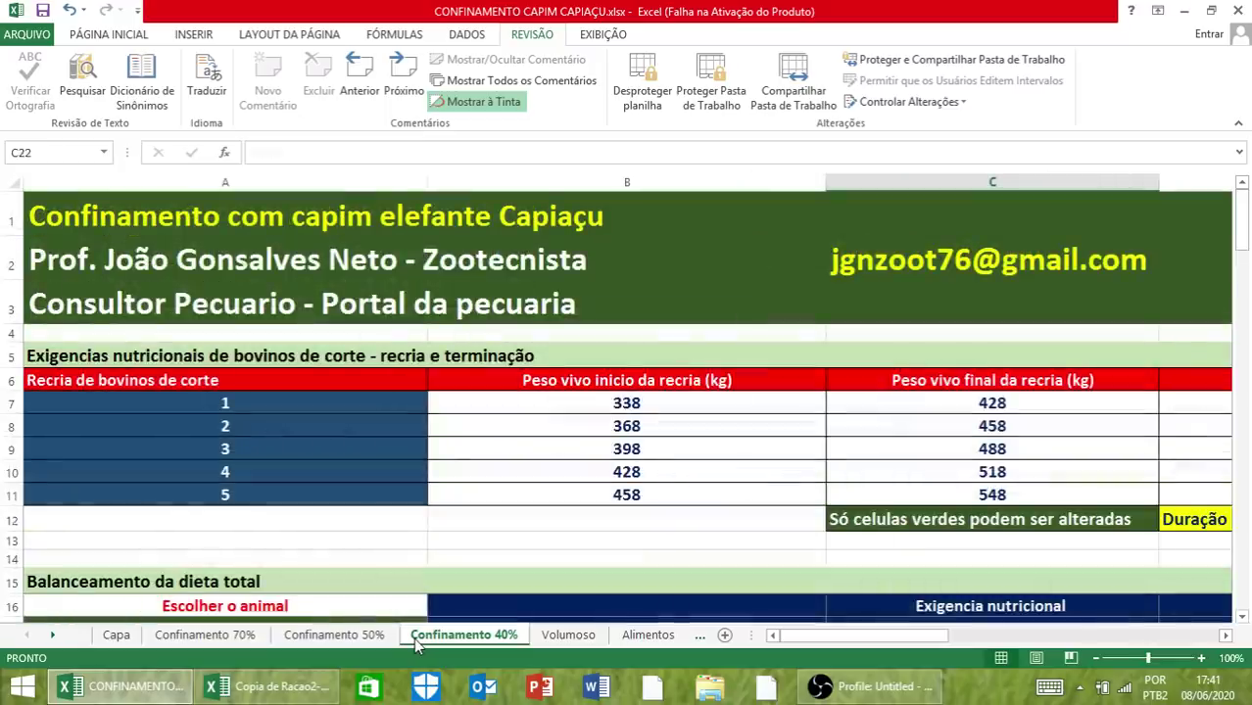
scroll(794, 448, "down", 3)
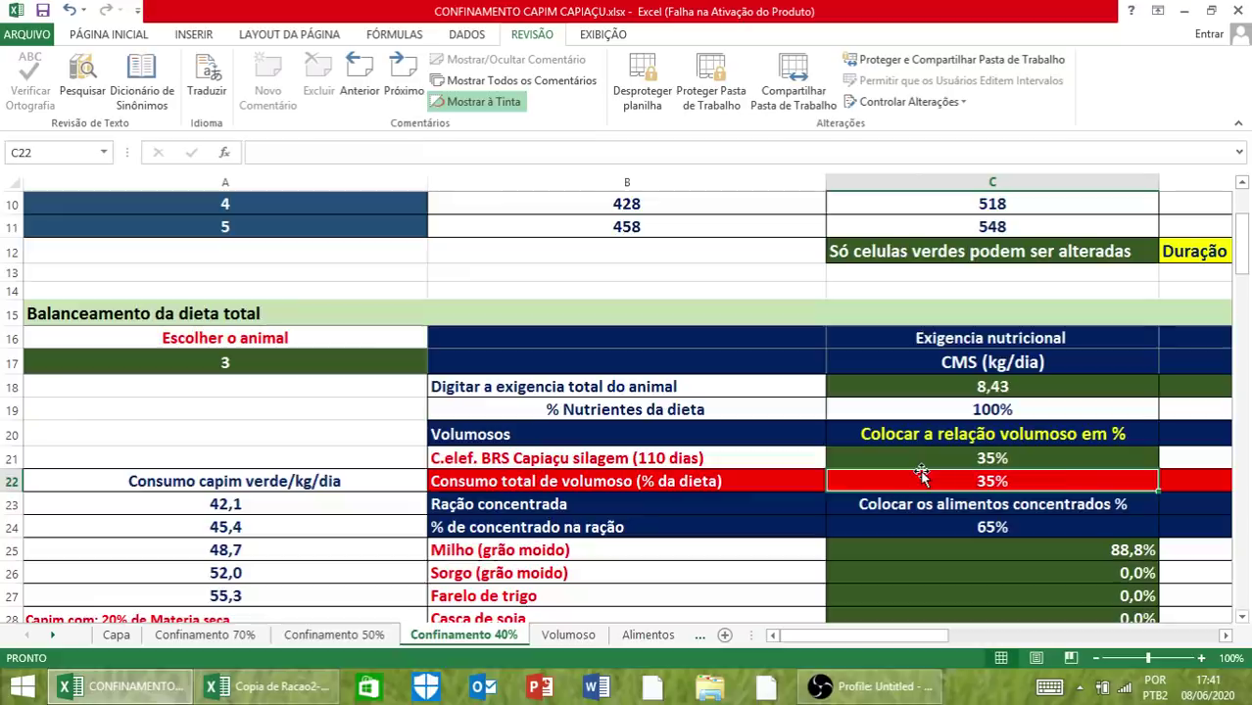
- Check the supplementation duration in E12 of the Confinamento 70% sheet
left_click(215, 636)
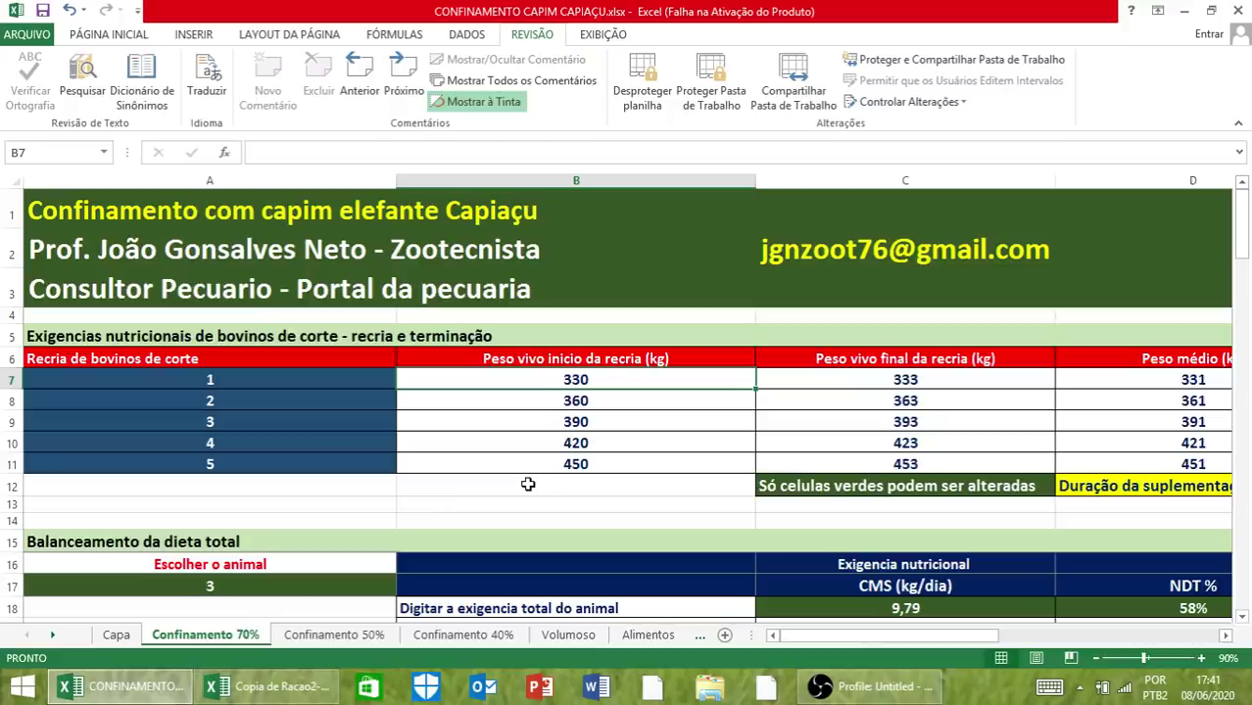
left_click(1224, 637)
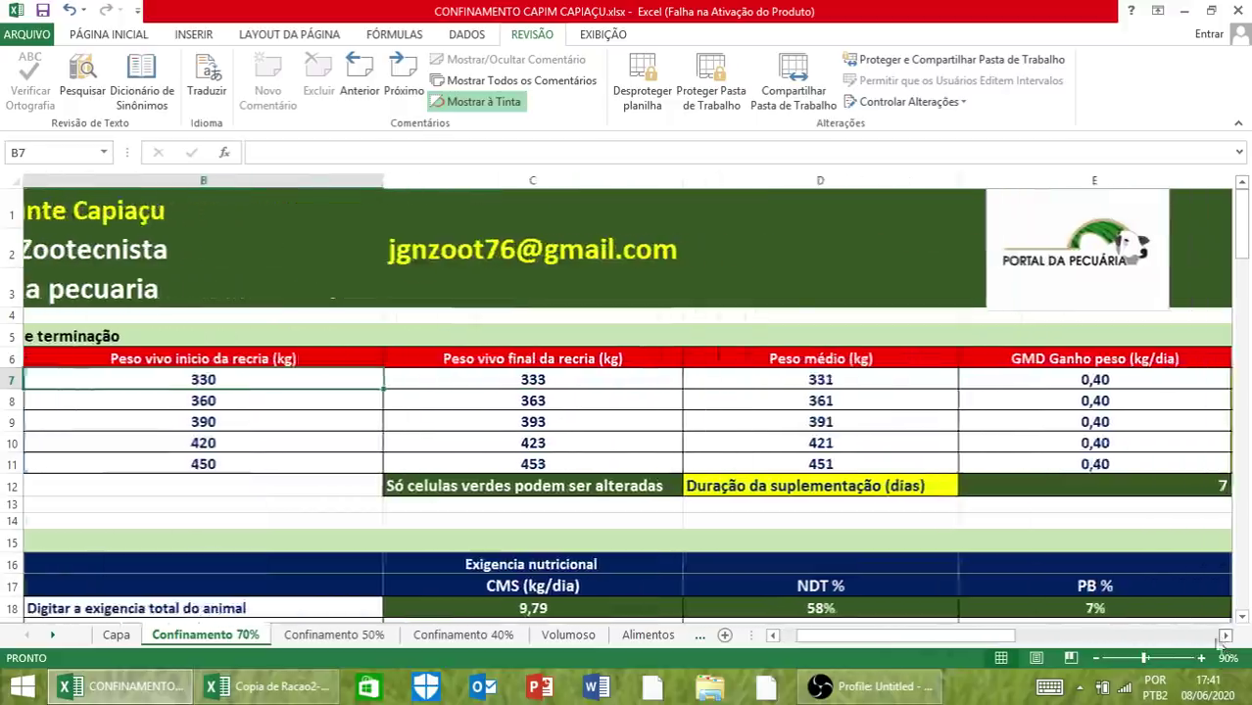
left_click(1160, 489)
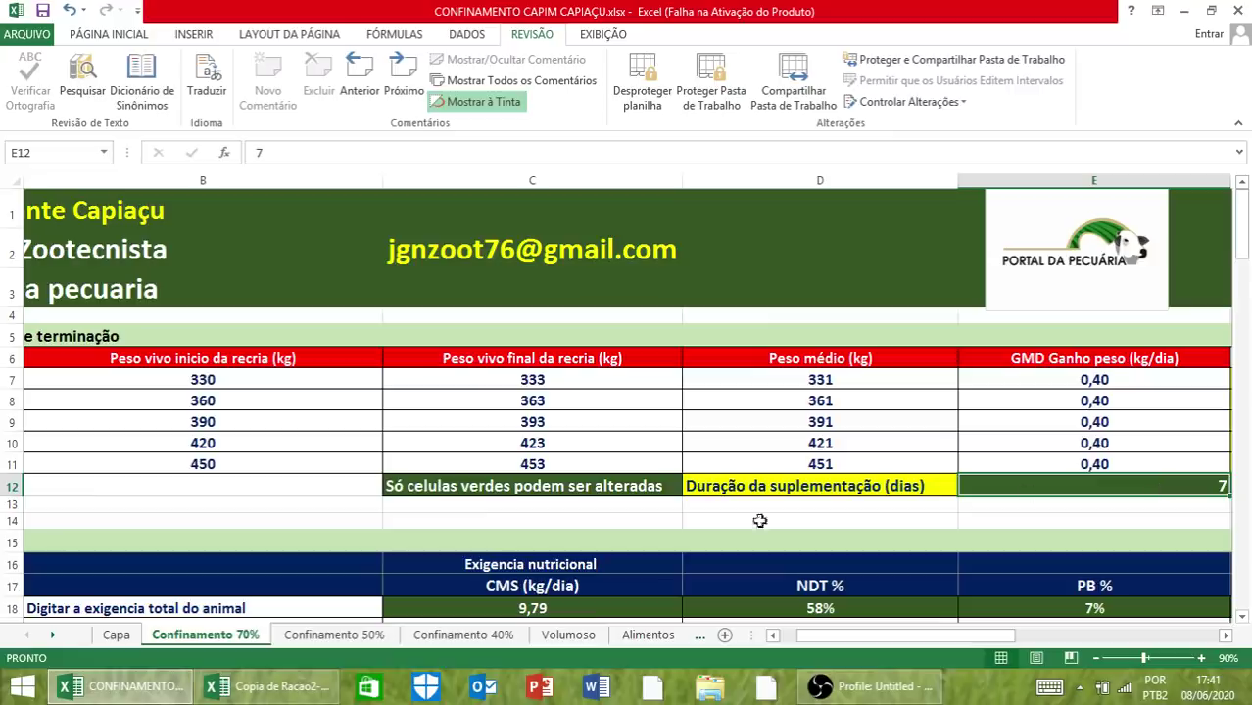
- Examine the Capiaçu silage proportion in C21 of the Confinamento 50% sheet
left_click(329, 639)
scroll(1127, 483, "down", 2)
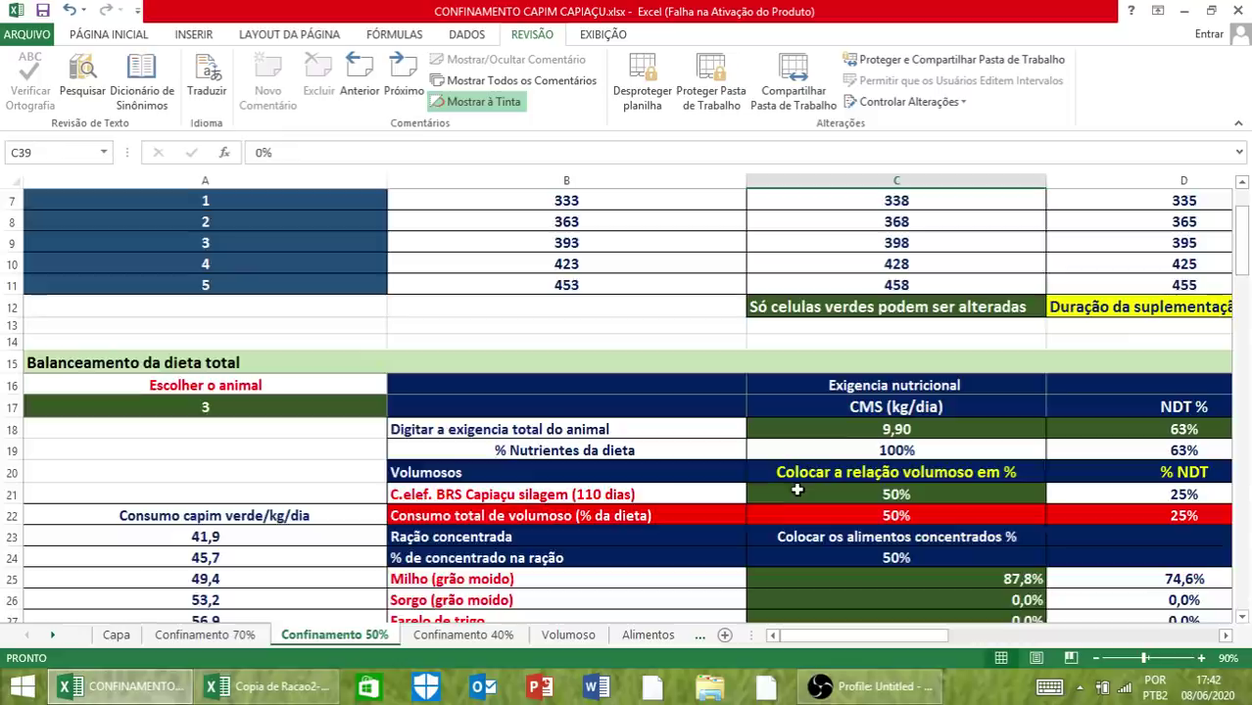
key("Down")
scroll(805, 494, "up", 4)
left_click(921, 450)
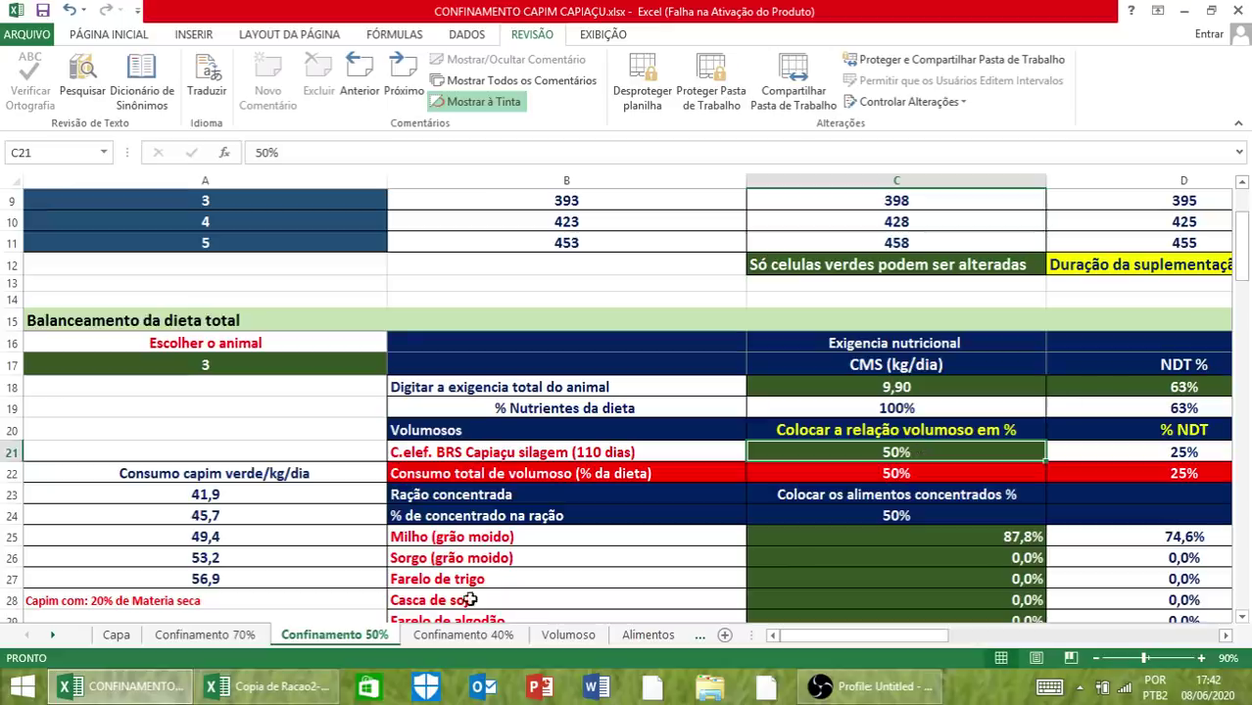
- Compare animal 3's starting live weight in B9 between the Confinamento 40% and Confinamento 70% sheets
left_click(467, 634)
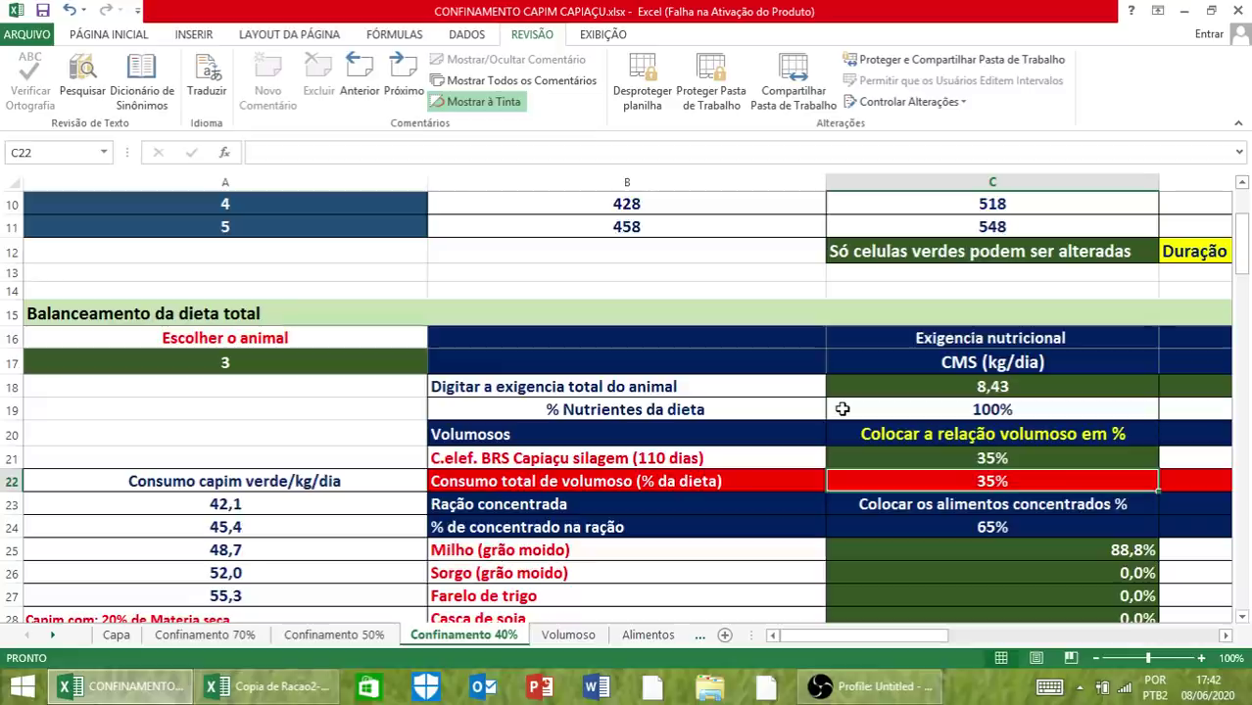
scroll(334, 519, "up", 3)
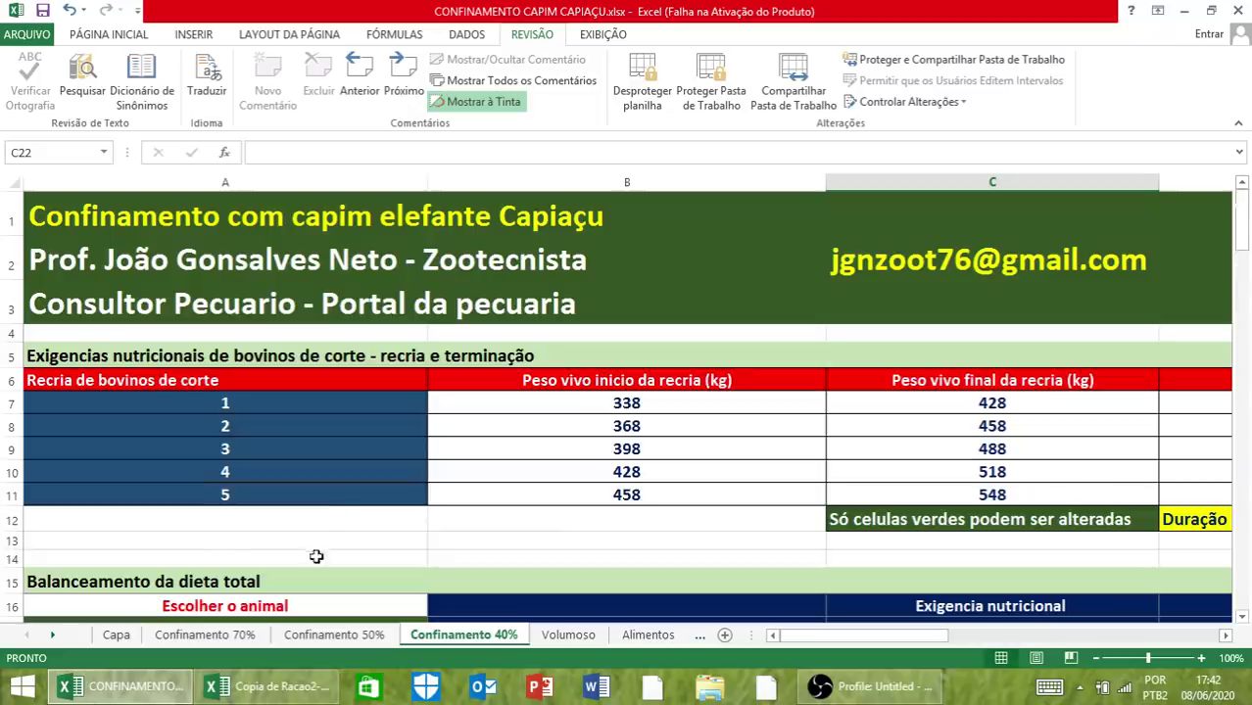
left_click(604, 446)
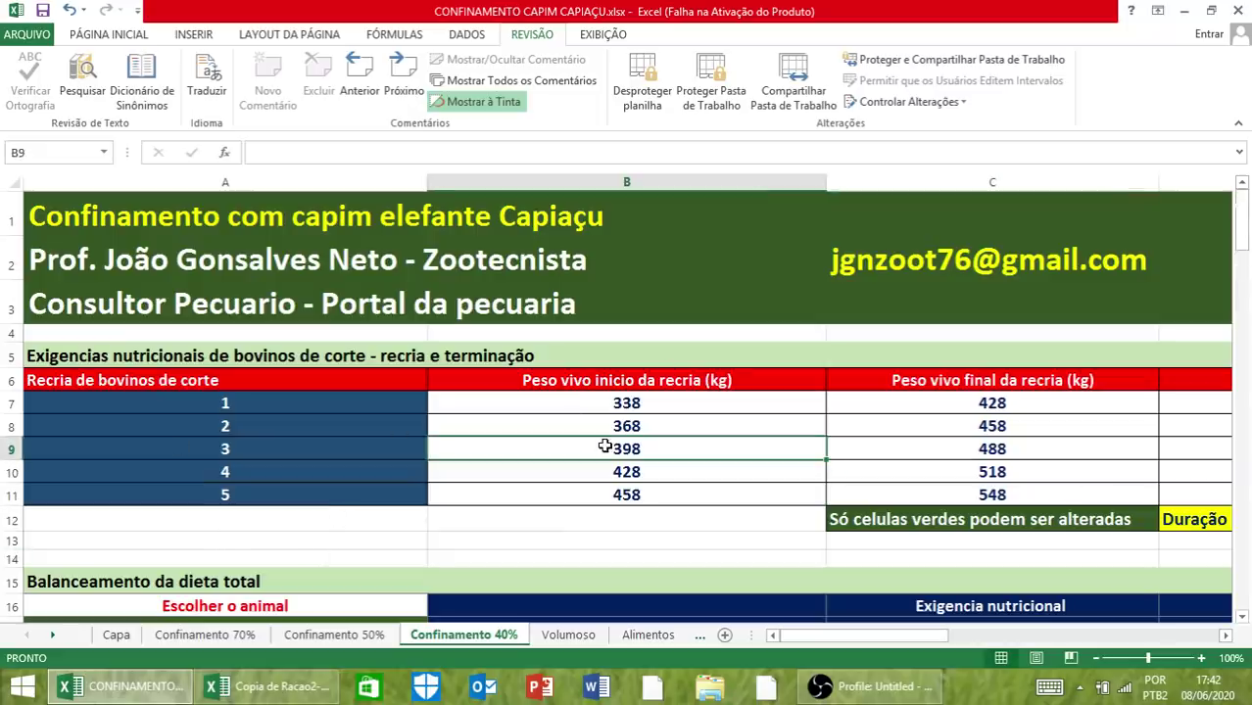
left_click(205, 634)
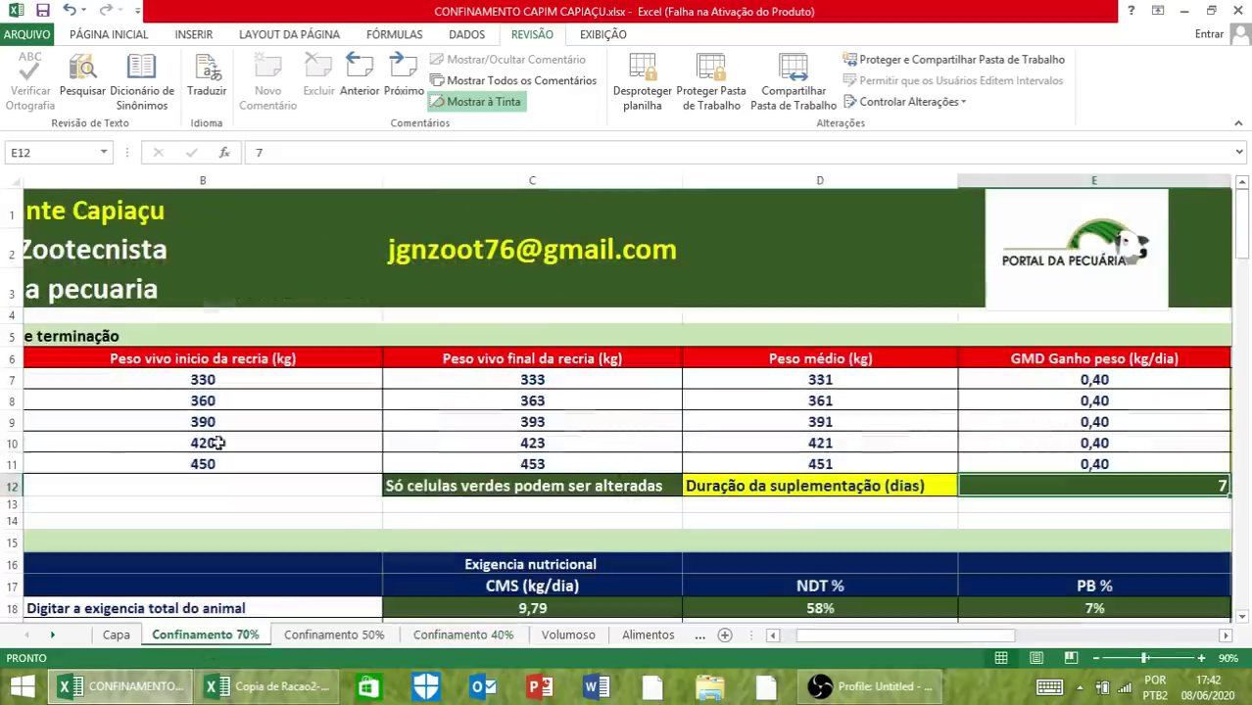
left_click(164, 423)
key("Left")
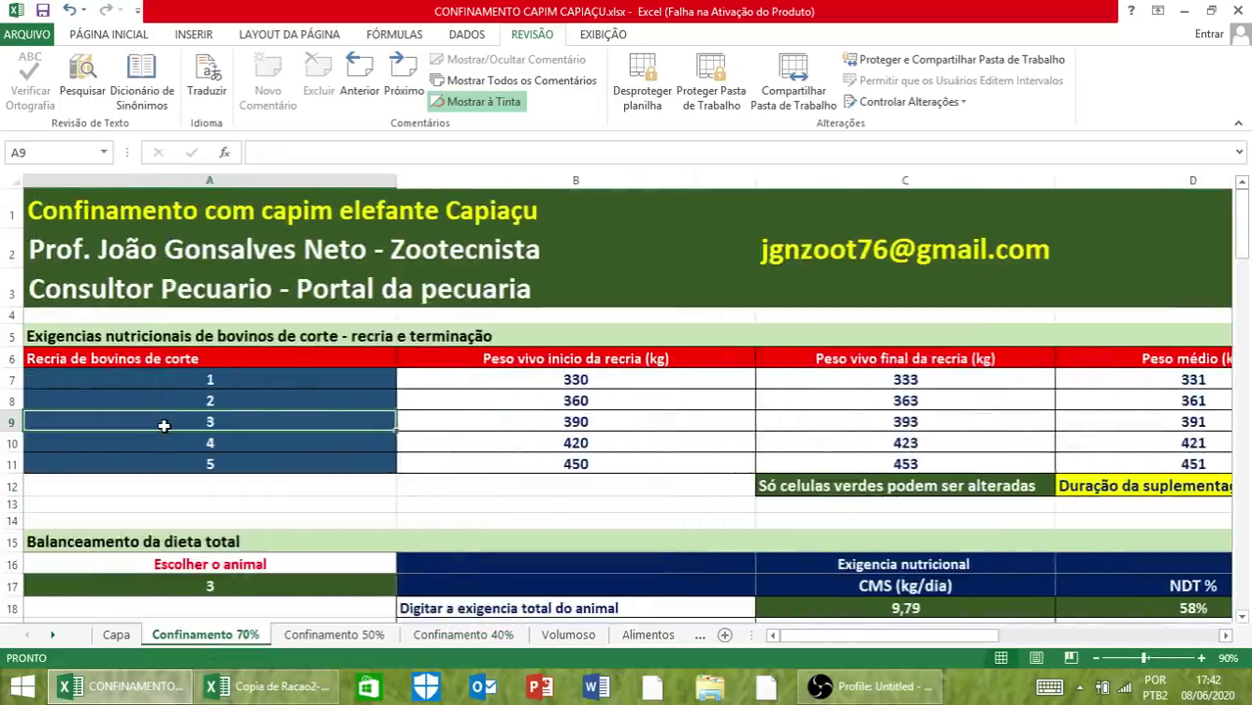
key("Right")
left_click(433, 637)
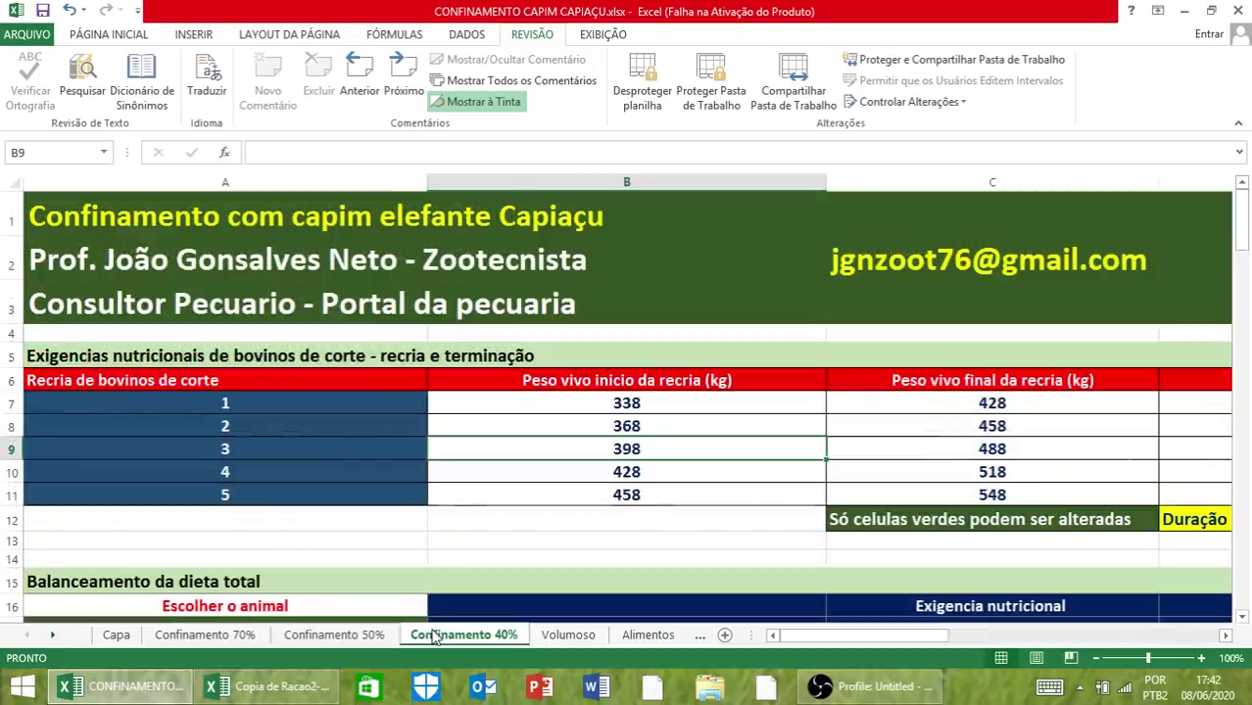
left_click(182, 636)
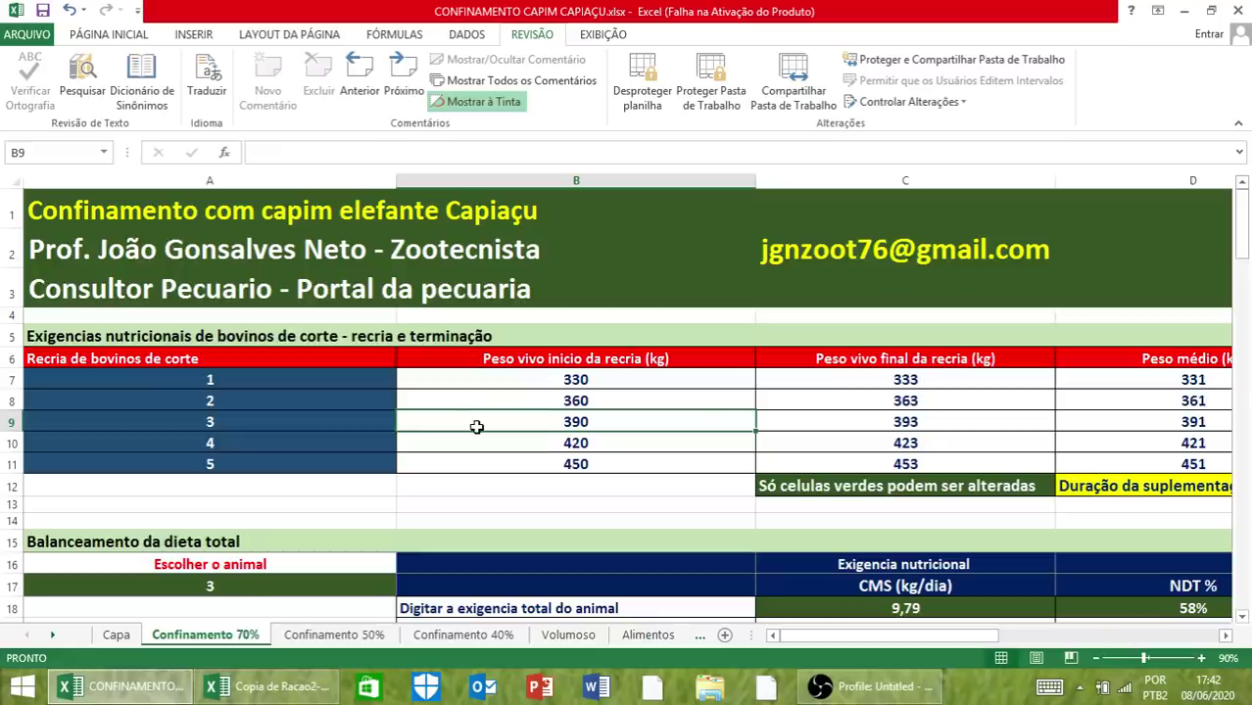
- Review animal 3's final weight, average weight and daily gain in row 9 of Confinamento 70%
key("Right")
key("Right")
key("Right")
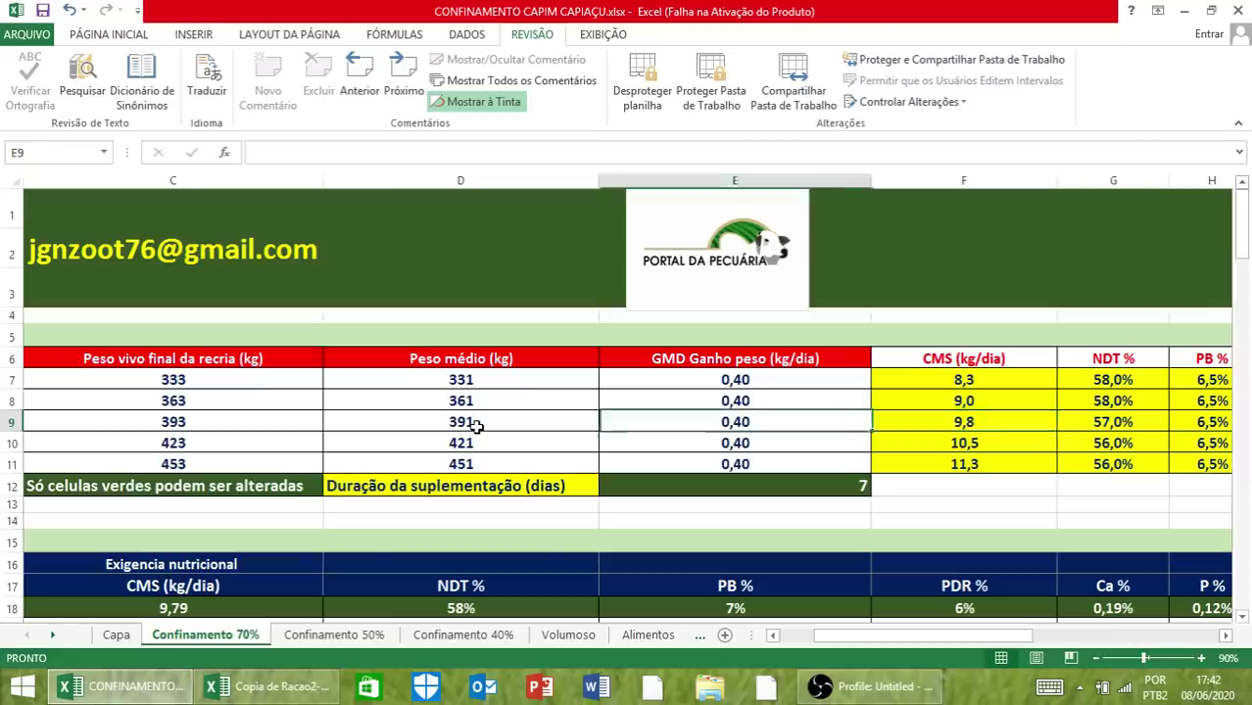
key("Left")
key("Left")
key("Left")
key("Left")
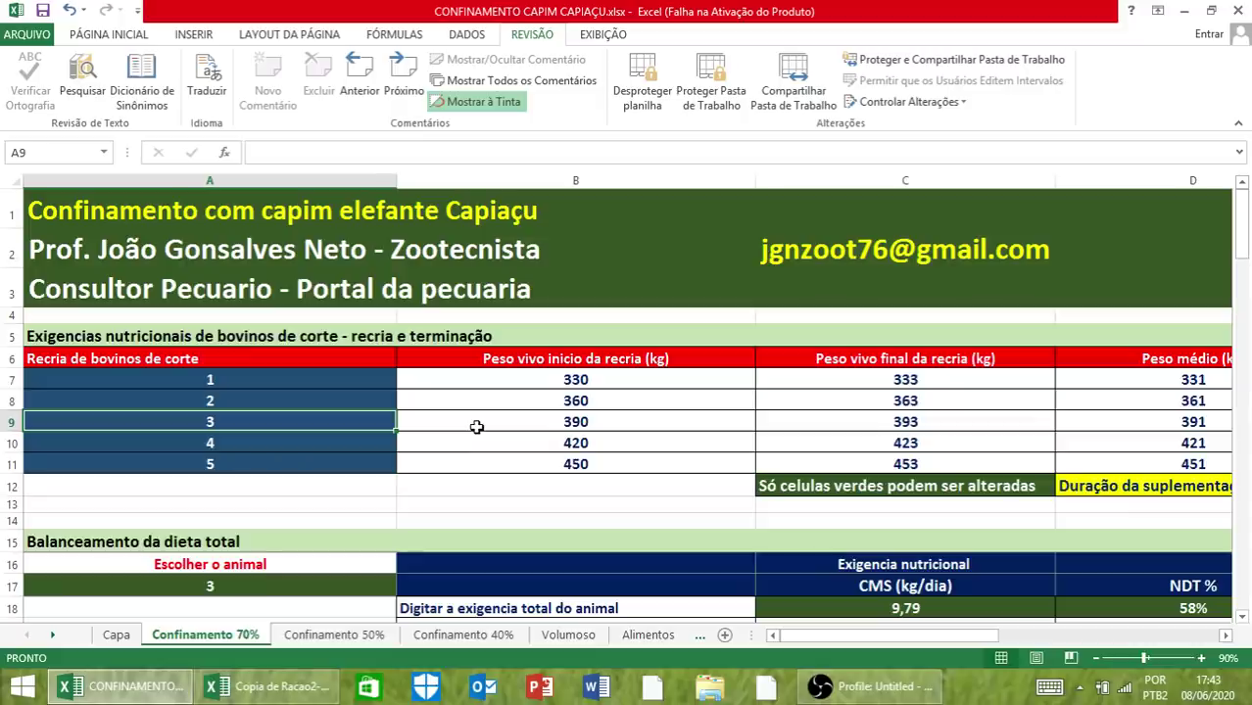
- Copy animal 3's nutritional requirements in F9:K9 of the Confinamento 70% sheet, starting with CMS (kg/dia)
left_click(476, 427)
key("shift+Right")
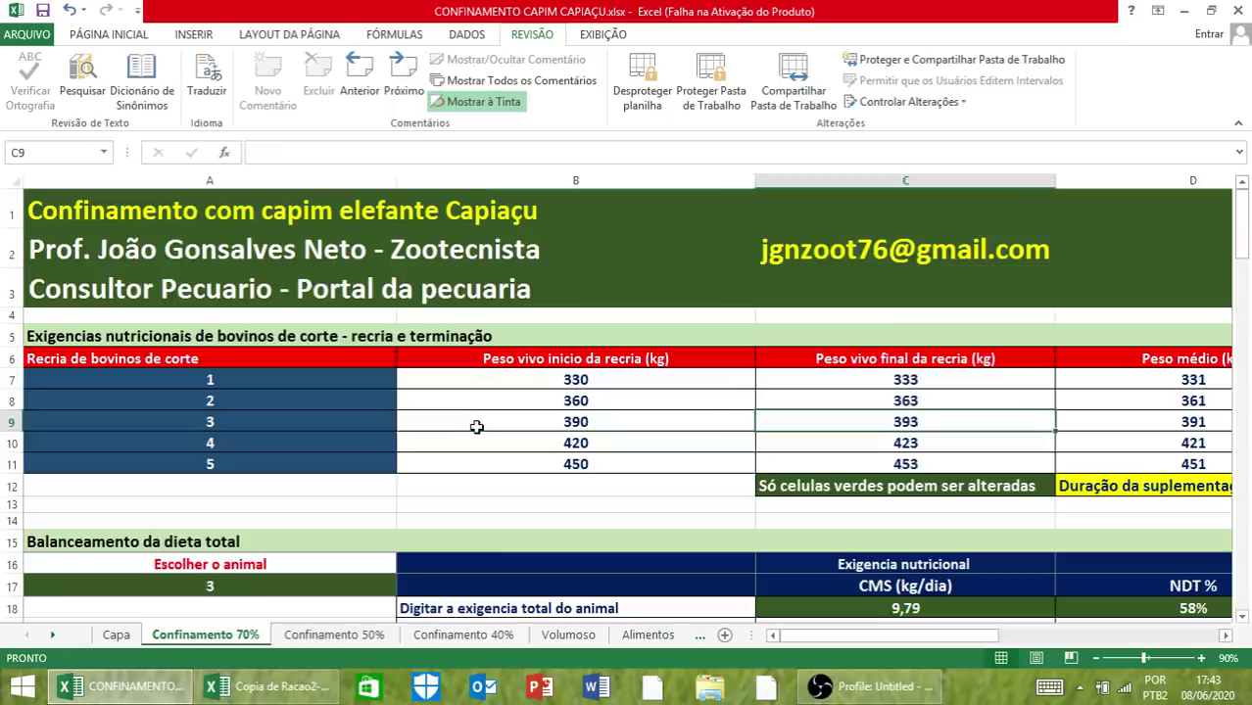
key("shift+Left")
key("Right")
key("Right")
key("Right")
key("Right")
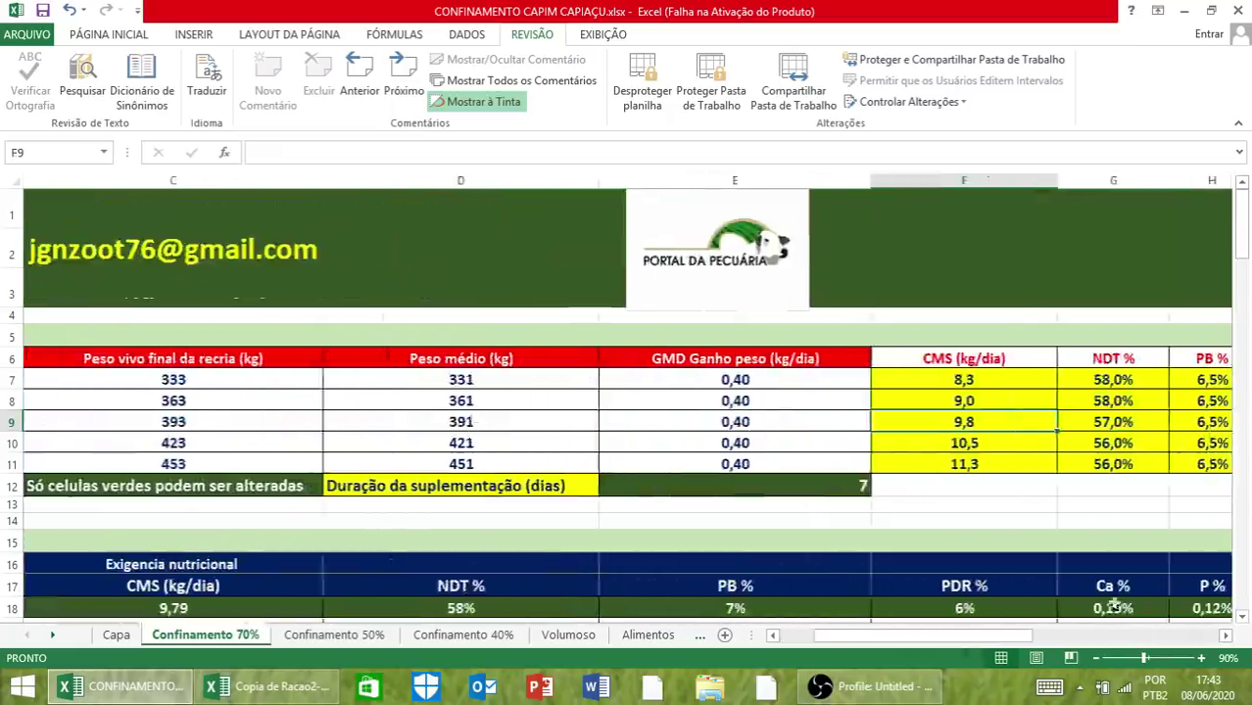
left_click_drag(911, 419, 554, 415)
right_click(554, 417)
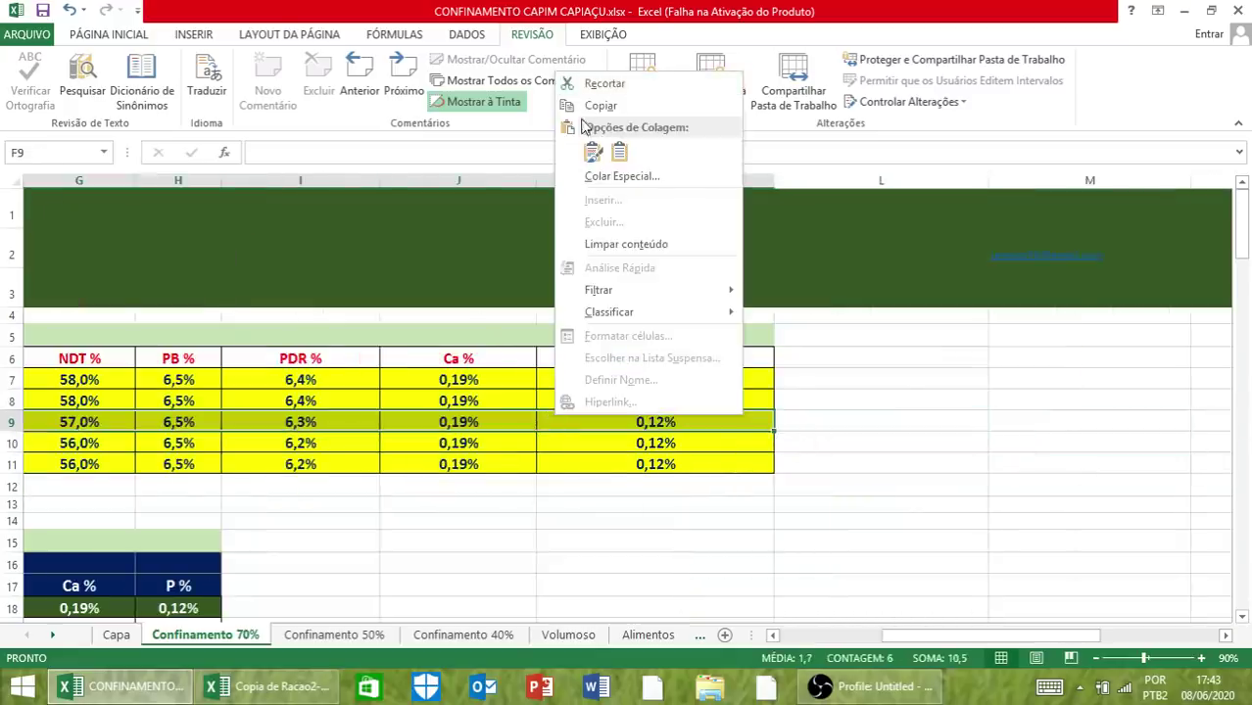
left_click(600, 105)
- Paste the copied requirements as values into the total animal requirement row, starting at C18
left_click(794, 639)
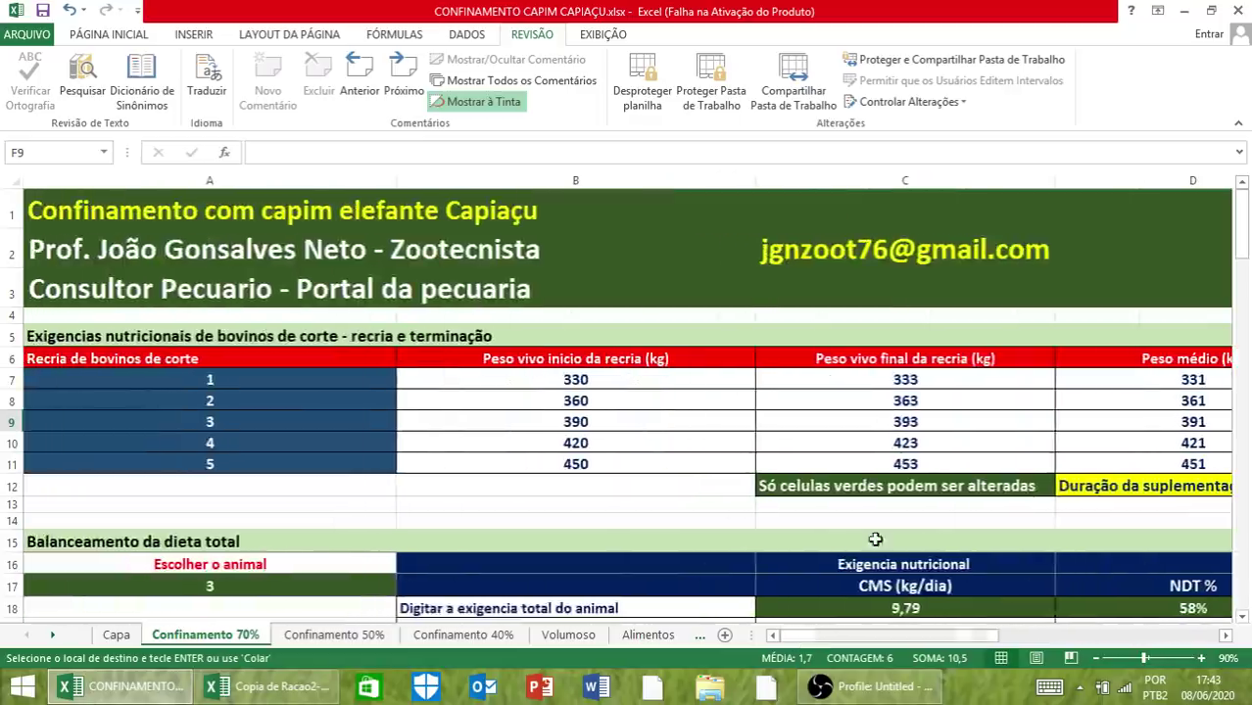
scroll(900, 490, "down", 1)
right_click(901, 490)
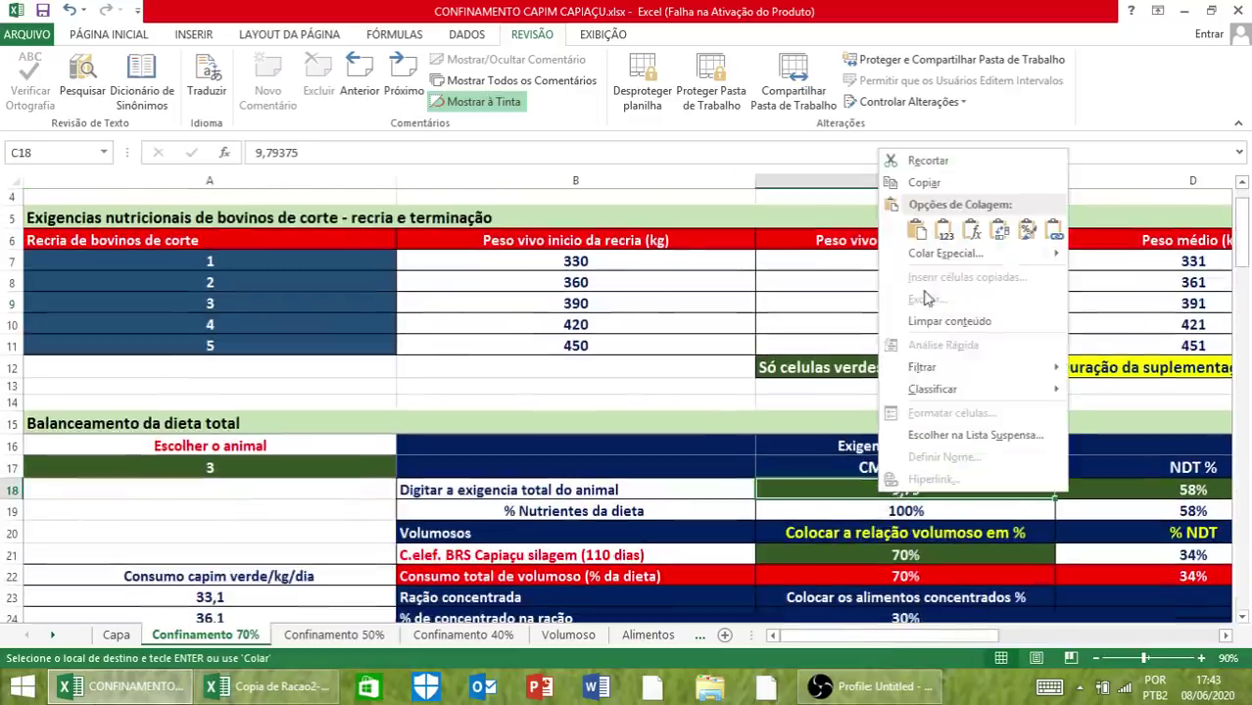
left_click(943, 231)
- Examine how the current ration meets animal 3's requirements across the nutrient columns in rows 42 to 45
scroll(1024, 436, "down", 2)
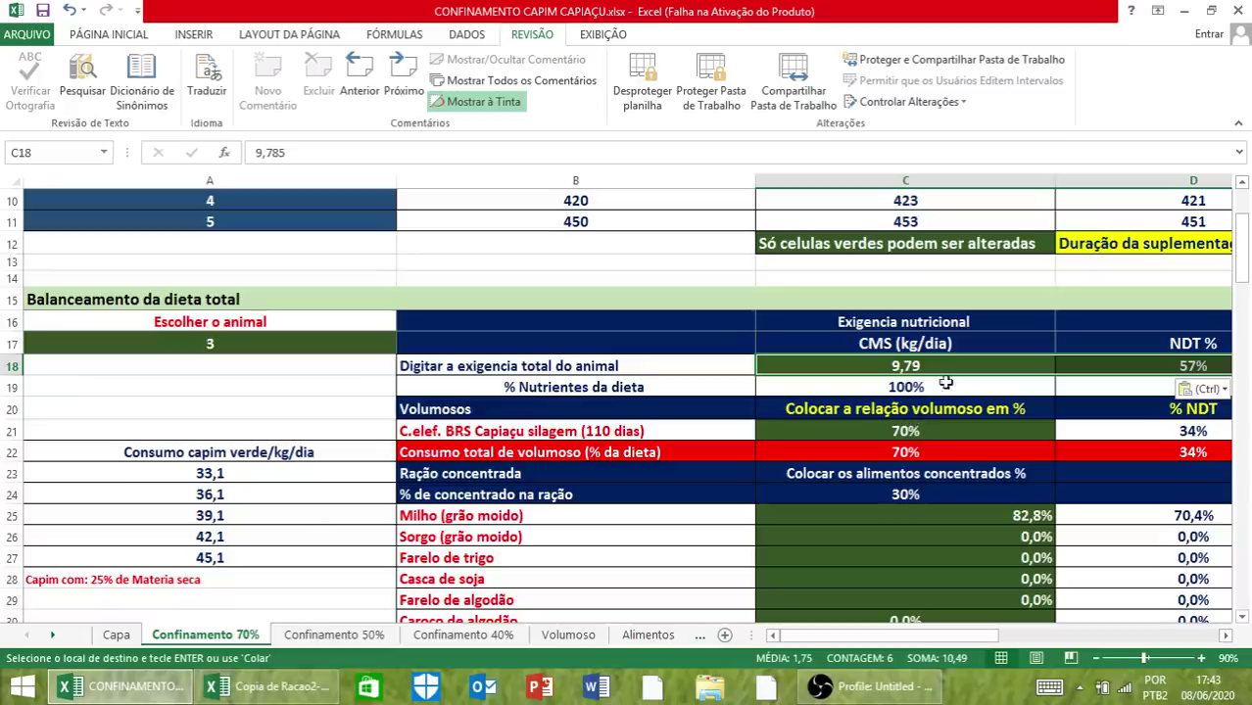
scroll(931, 411, "up", 3)
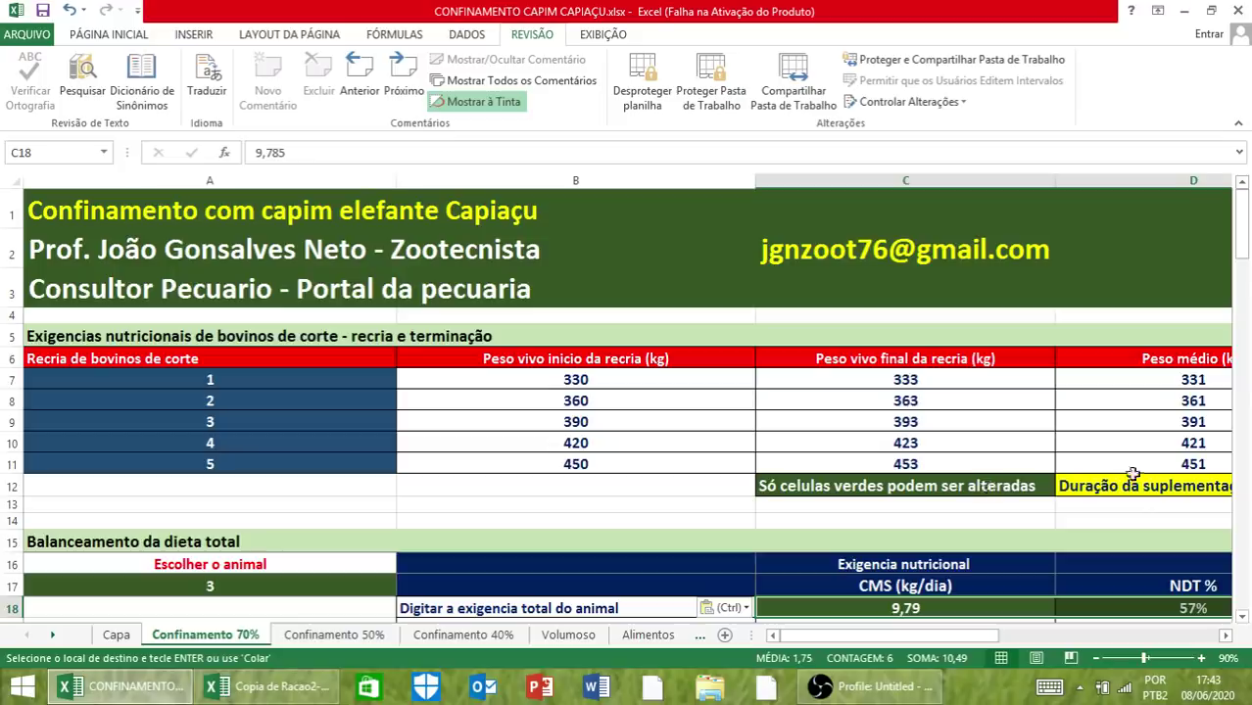
scroll(1147, 476, "down", 8)
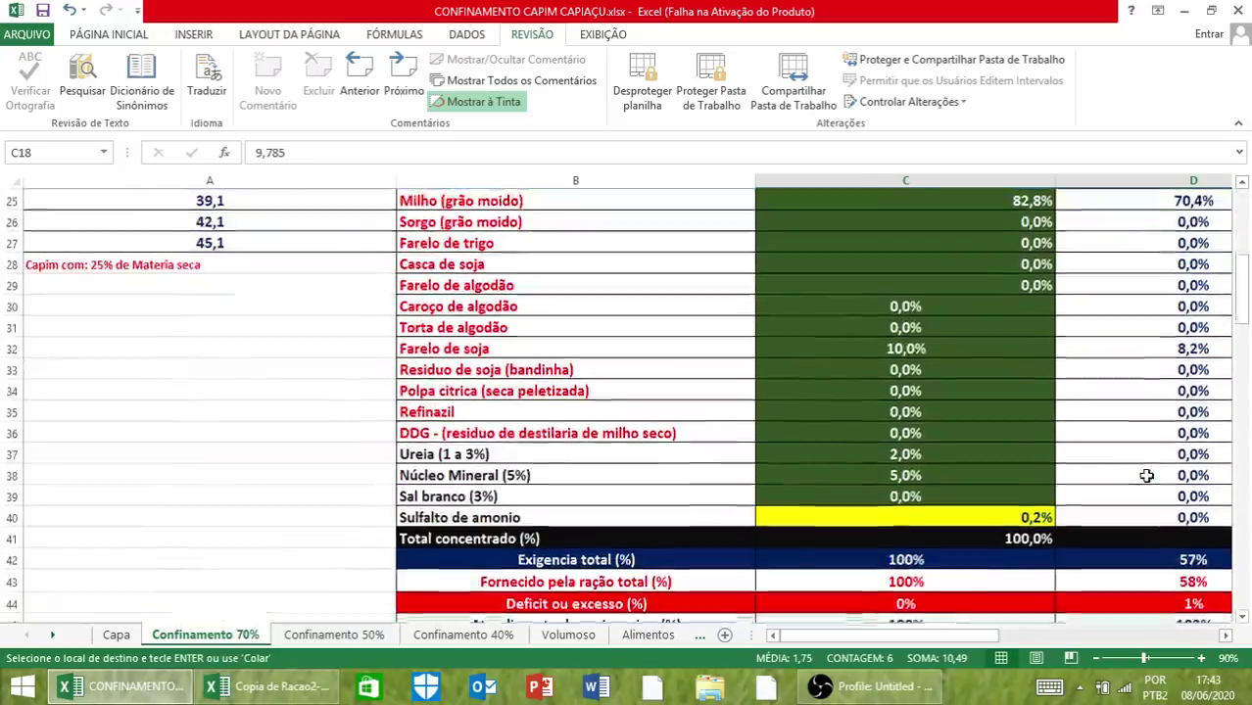
scroll(1140, 496, "down", 1)
left_click(1226, 636)
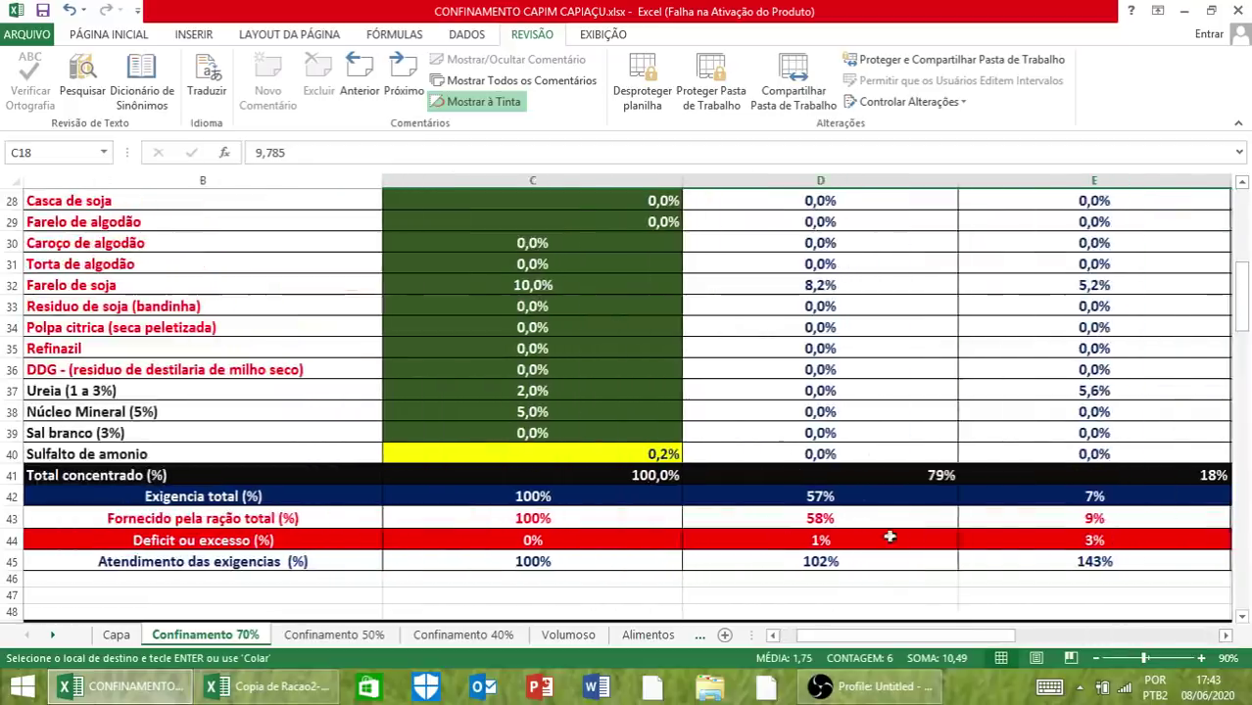
left_click(1226, 636)
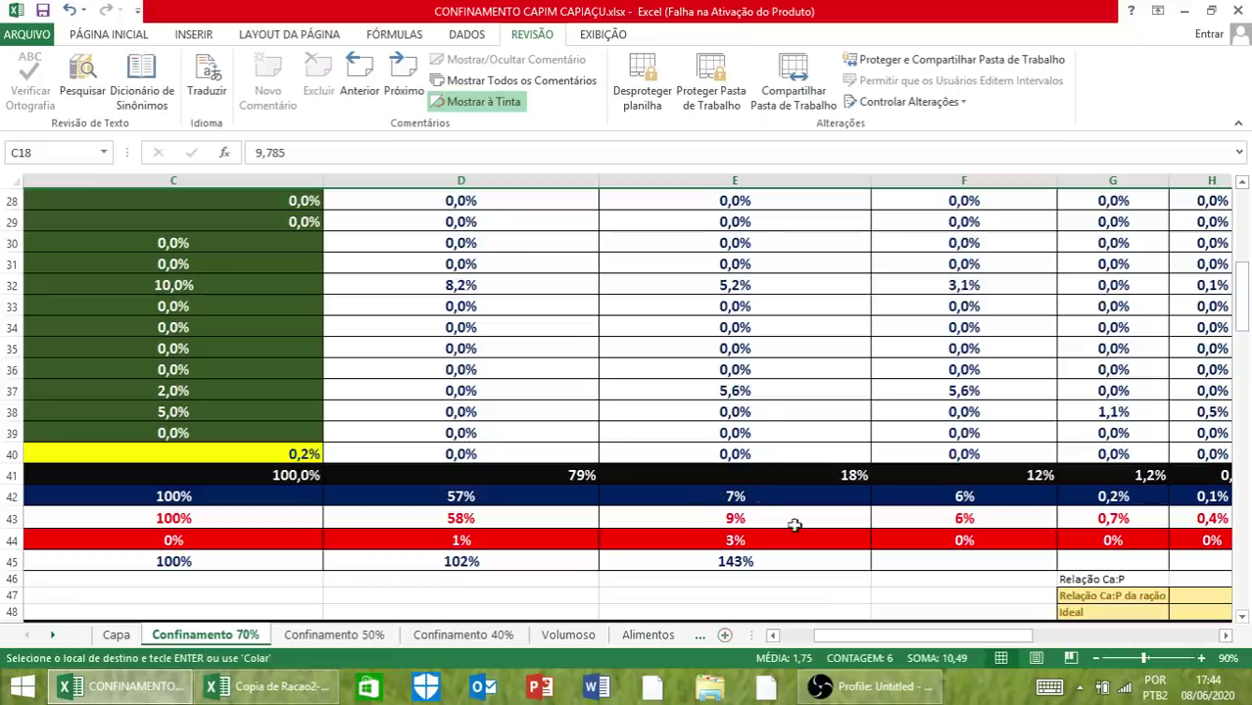
left_click(774, 637)
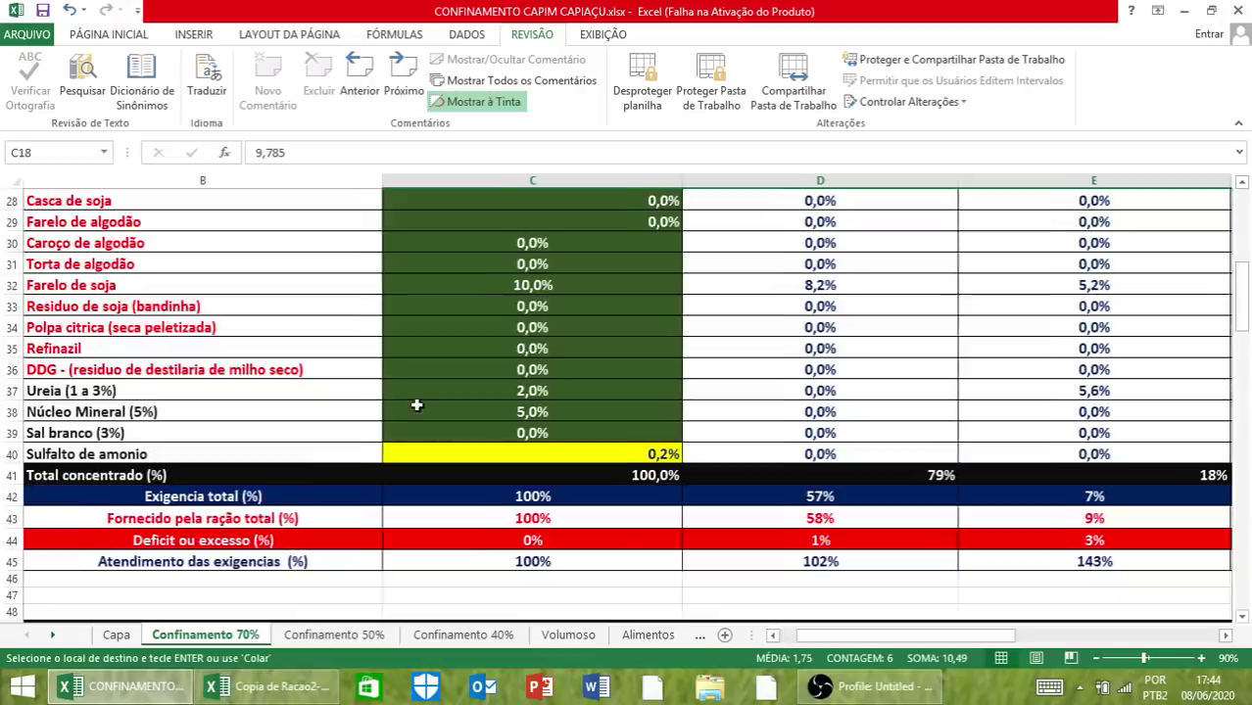
- Set the Milho (grão moido) share in C25 to 0%
scroll(417, 405, "up", 3)
scroll(417, 404, "down", 1)
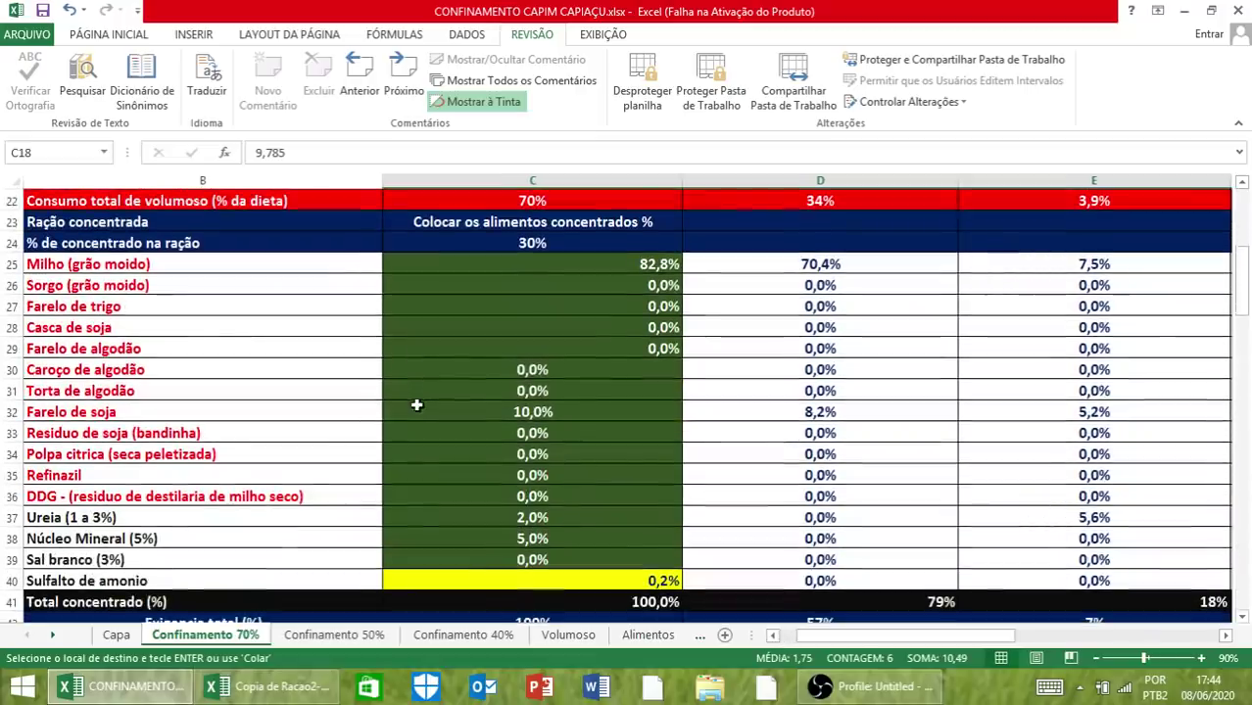
scroll(597, 294, "up", 1)
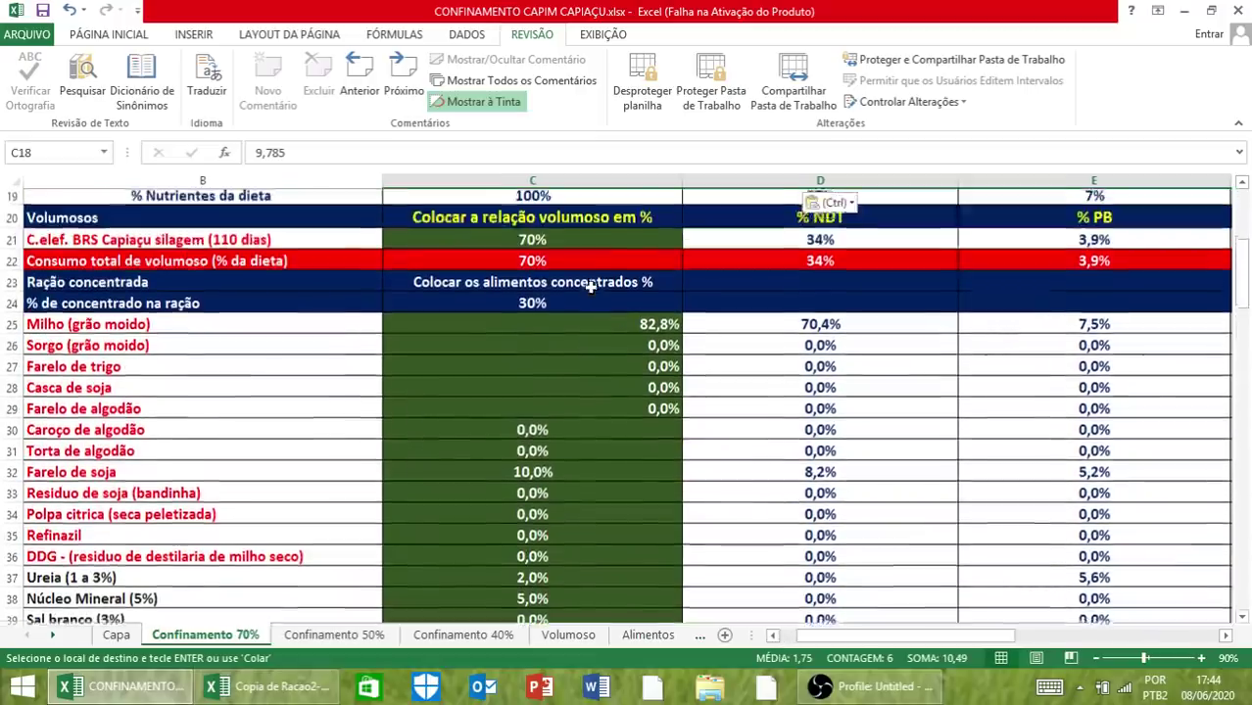
left_click(593, 324)
type("0")
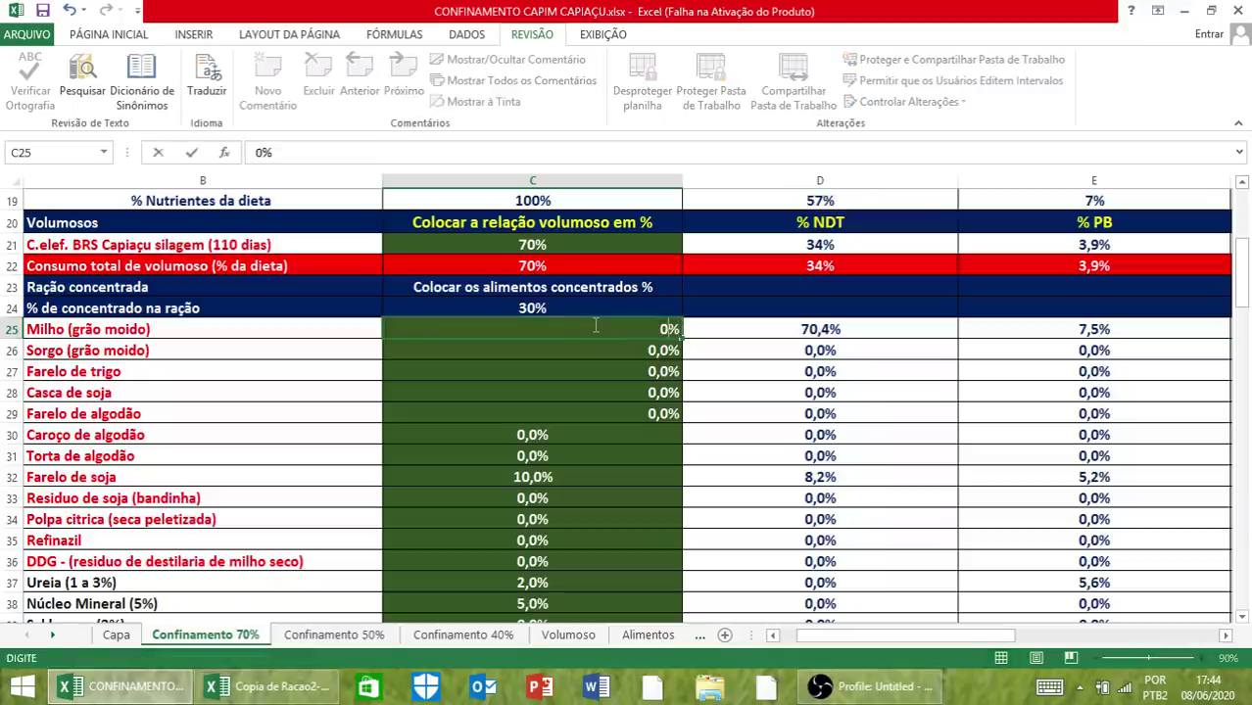
key("Return")
key("Return")
key("Return")
key("Return")
key("Return")
key("Return")
key("Return")
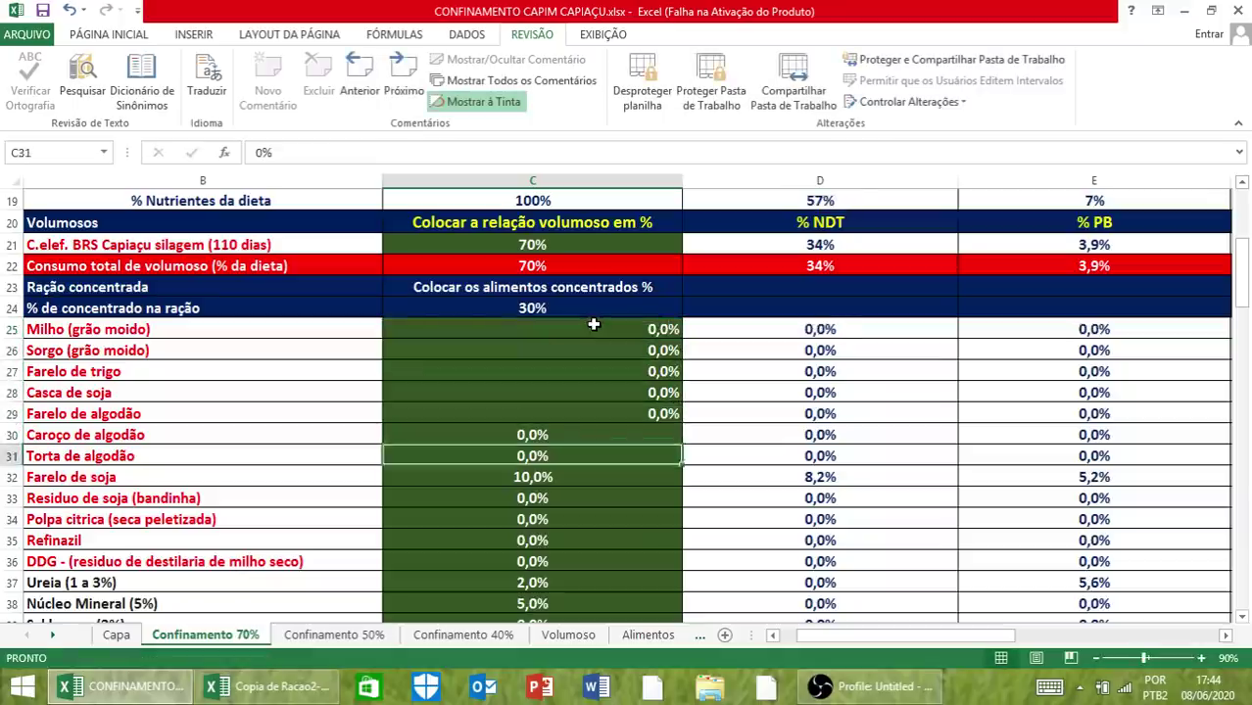
- Set the Farelo de soja share in C32 to 0%
type("0")
key("Return")
key("Return")
key("Return")
key("Return")
key("Return")
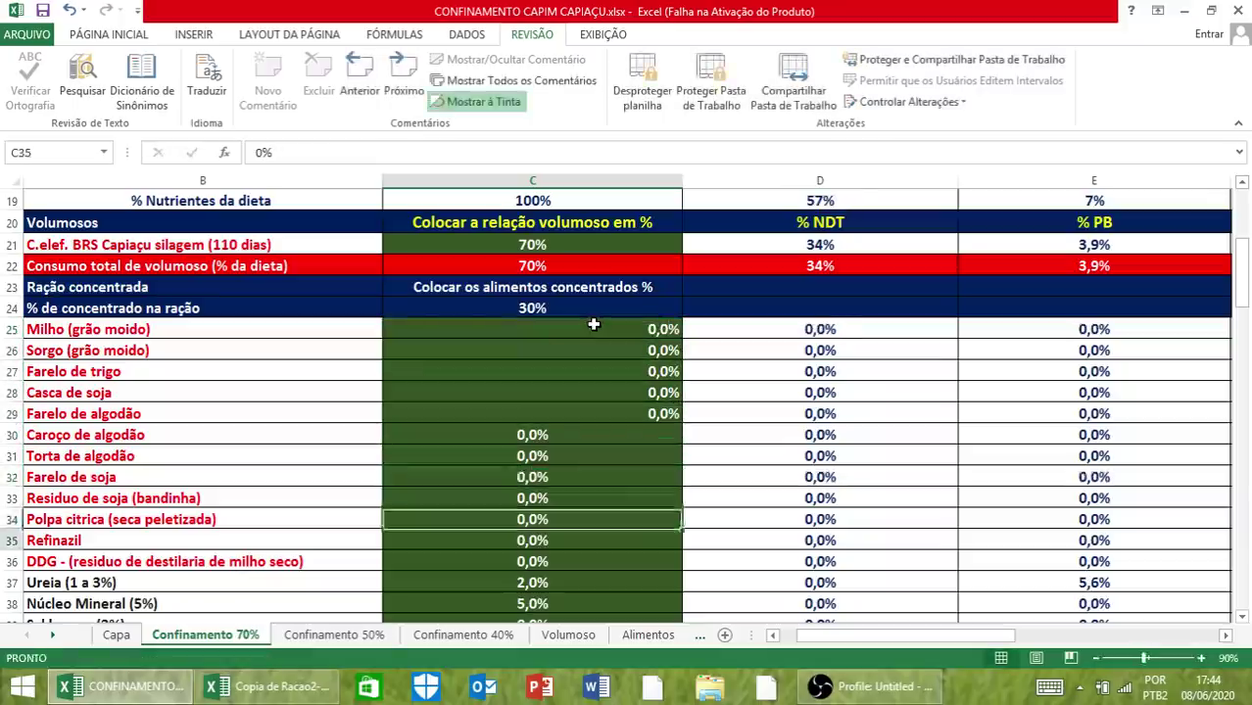
- Set the Ureia share in C37 and the Núcleo Mineral share in C38 to 0%
type("0")
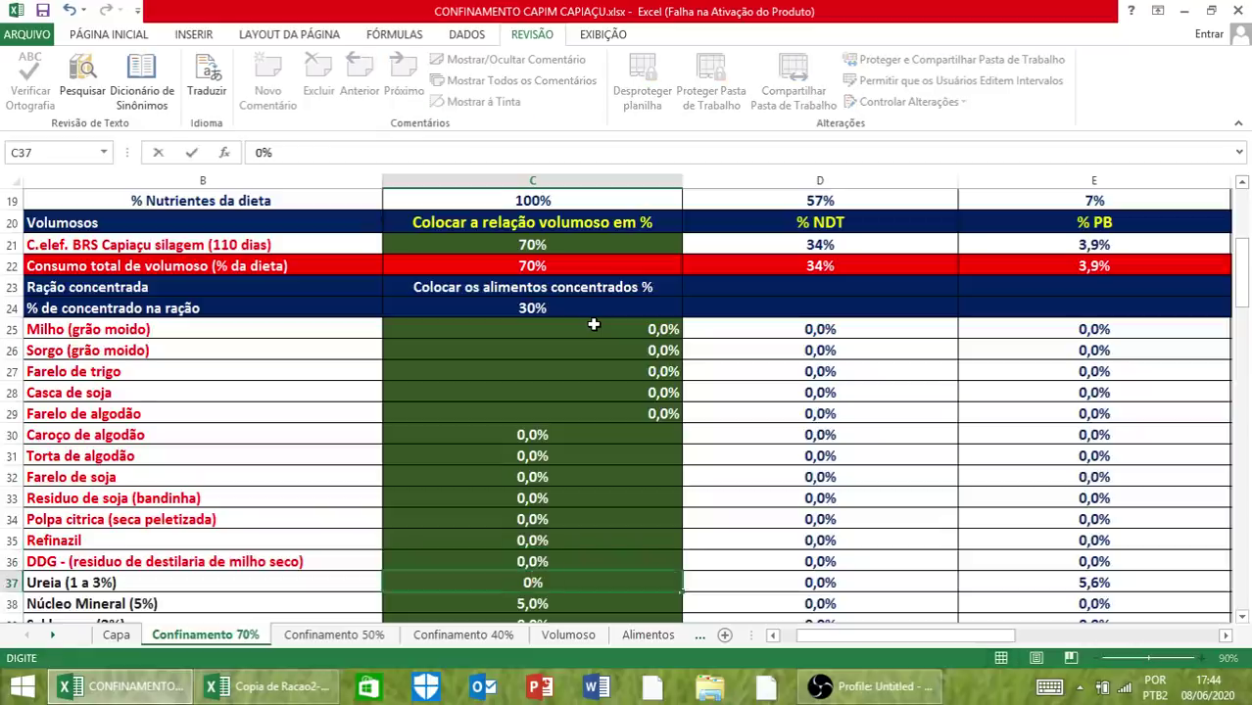
key("Return")
key("Return")
key("Return")
key("Return")
key("Up")
key("Up")
key("Up")
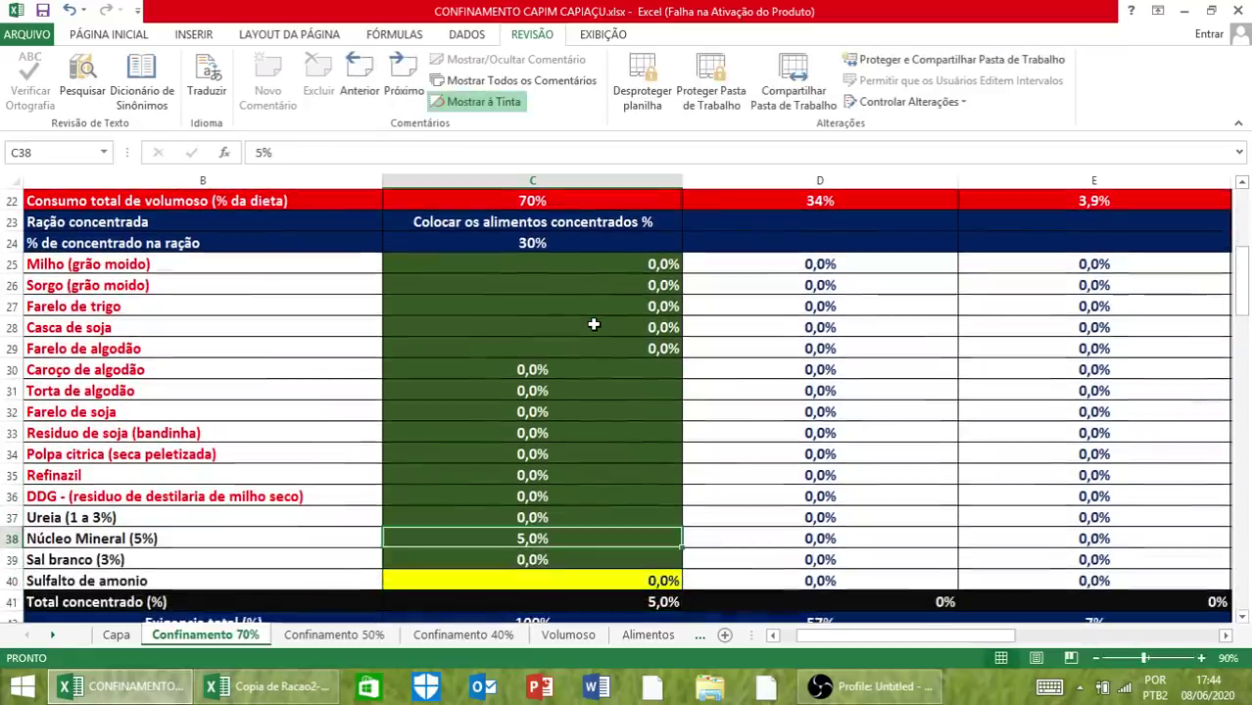
type("0")
key("Up")
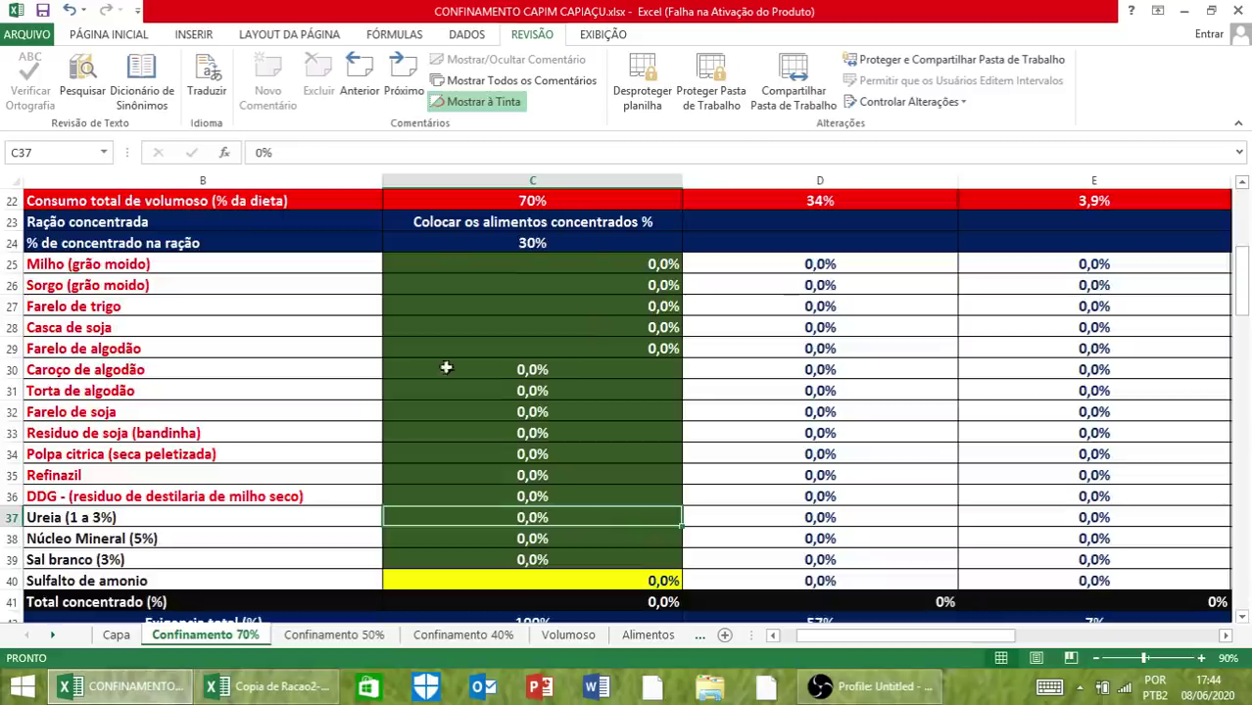
- Set Núcleo Mineral in C38 to 5% and Ureia in C37 to 2% of the concentrate
scroll(337, 370, "up", 2)
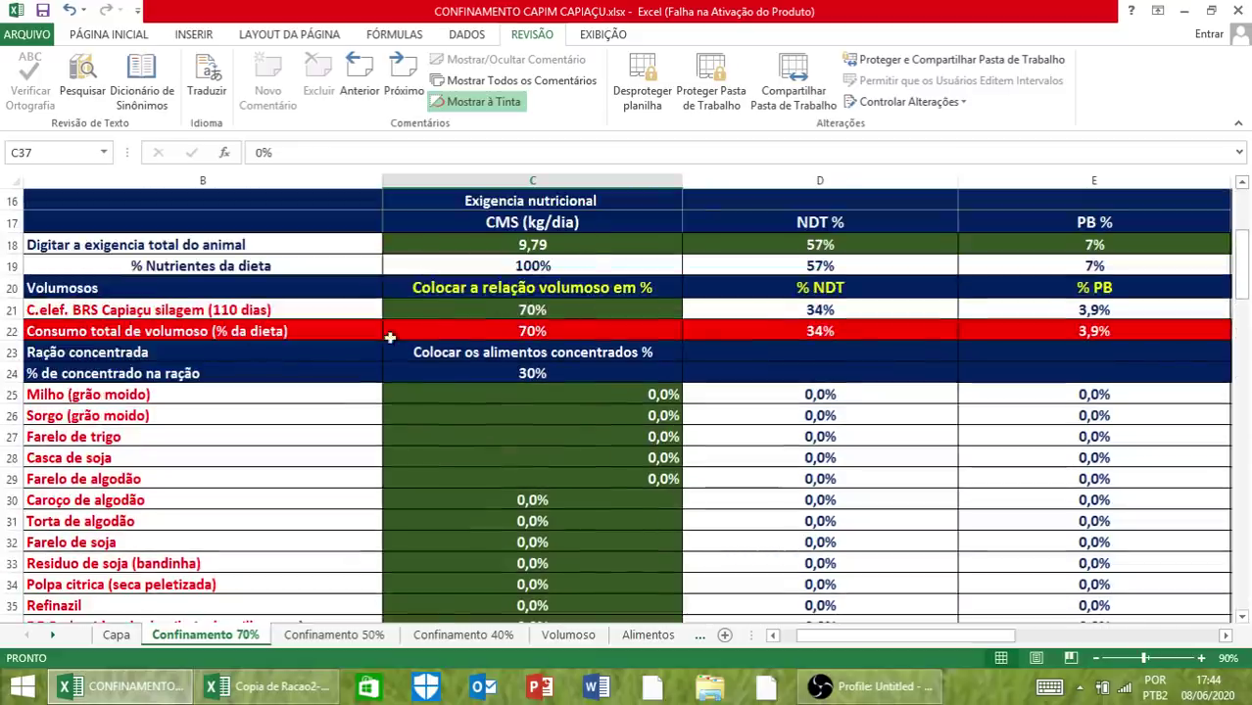
scroll(621, 436, "down", 2)
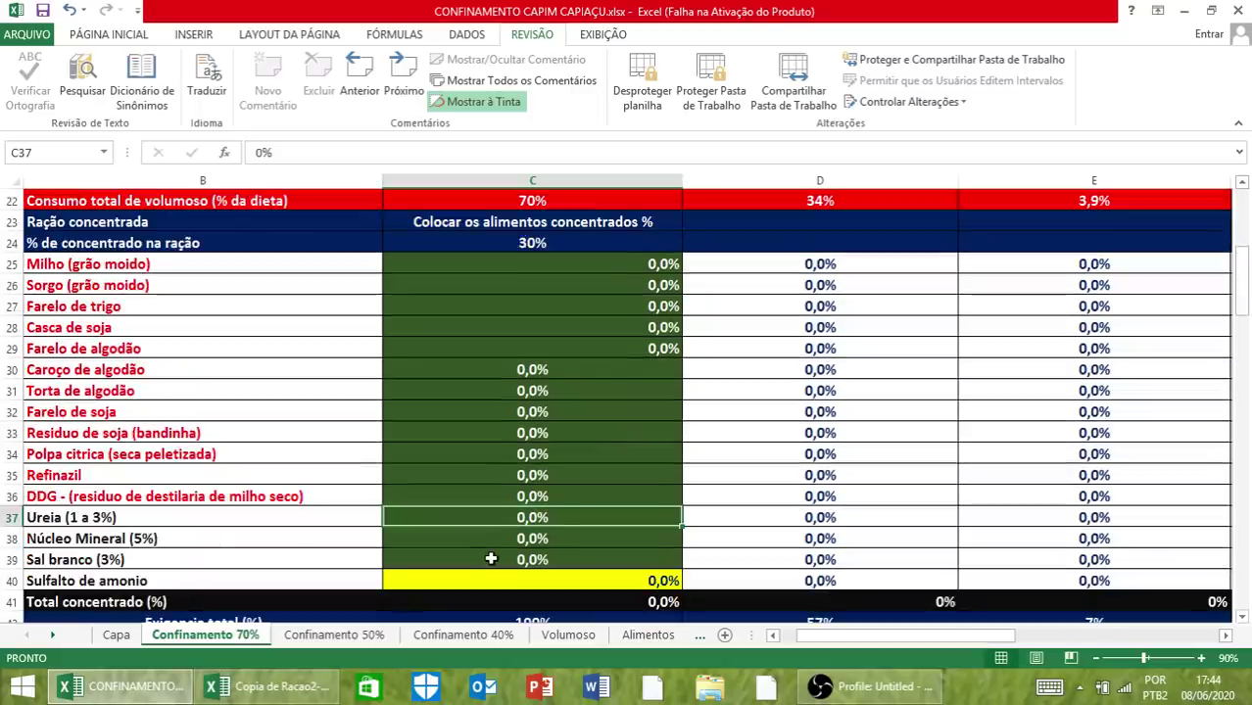
left_click(491, 558)
left_click(503, 538)
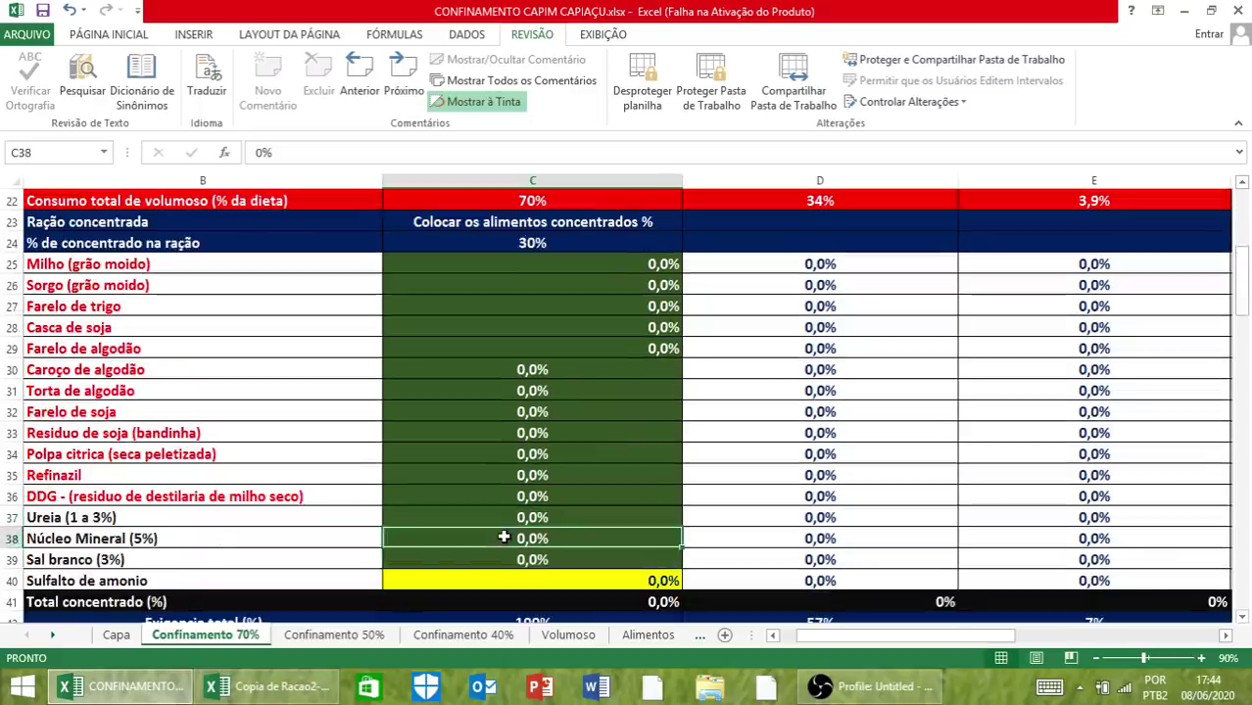
type("5")
key("Up")
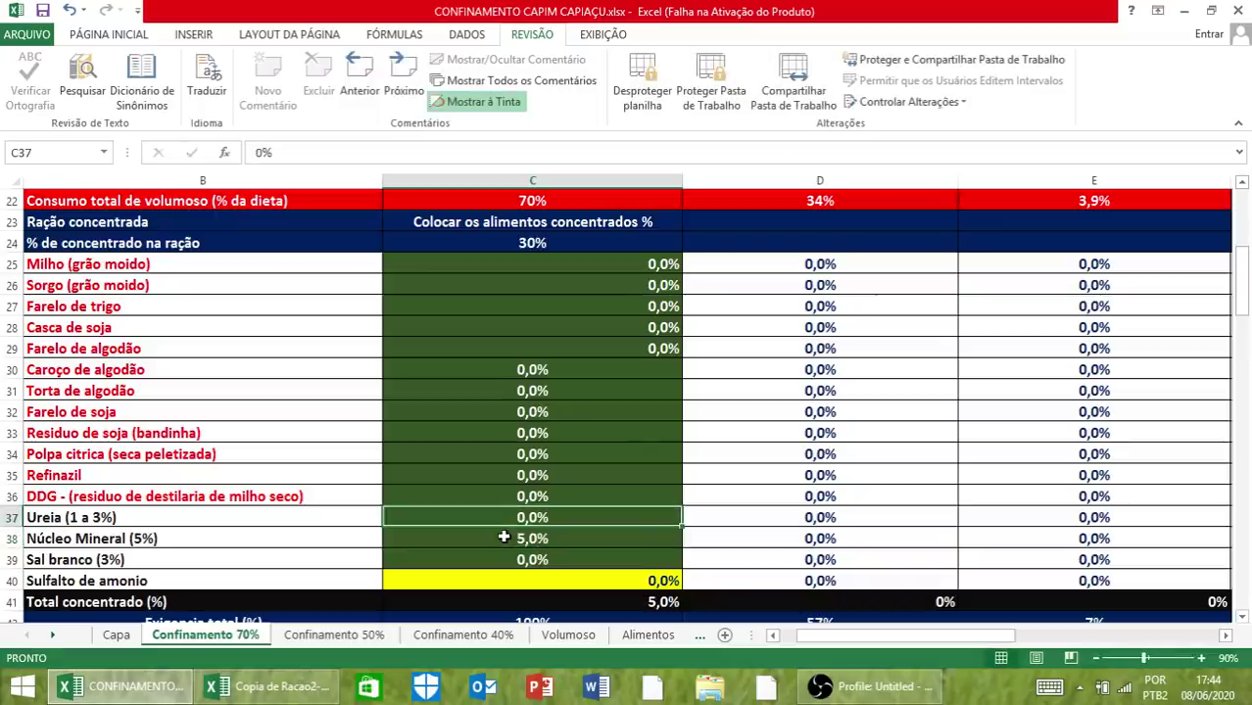
type("2")
key("Up")
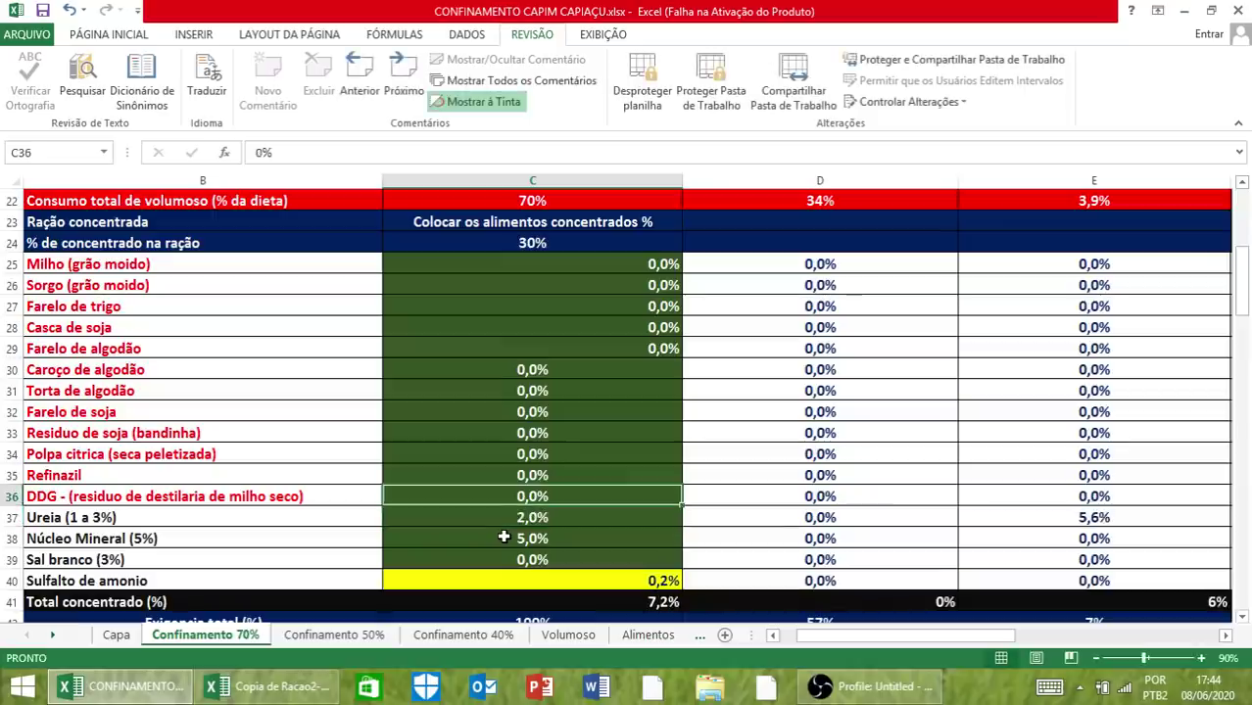
- Set Farelo de soja in C32 to 10% of the concentrate
key("Up")
key("Up")
key("Up")
key("Up")
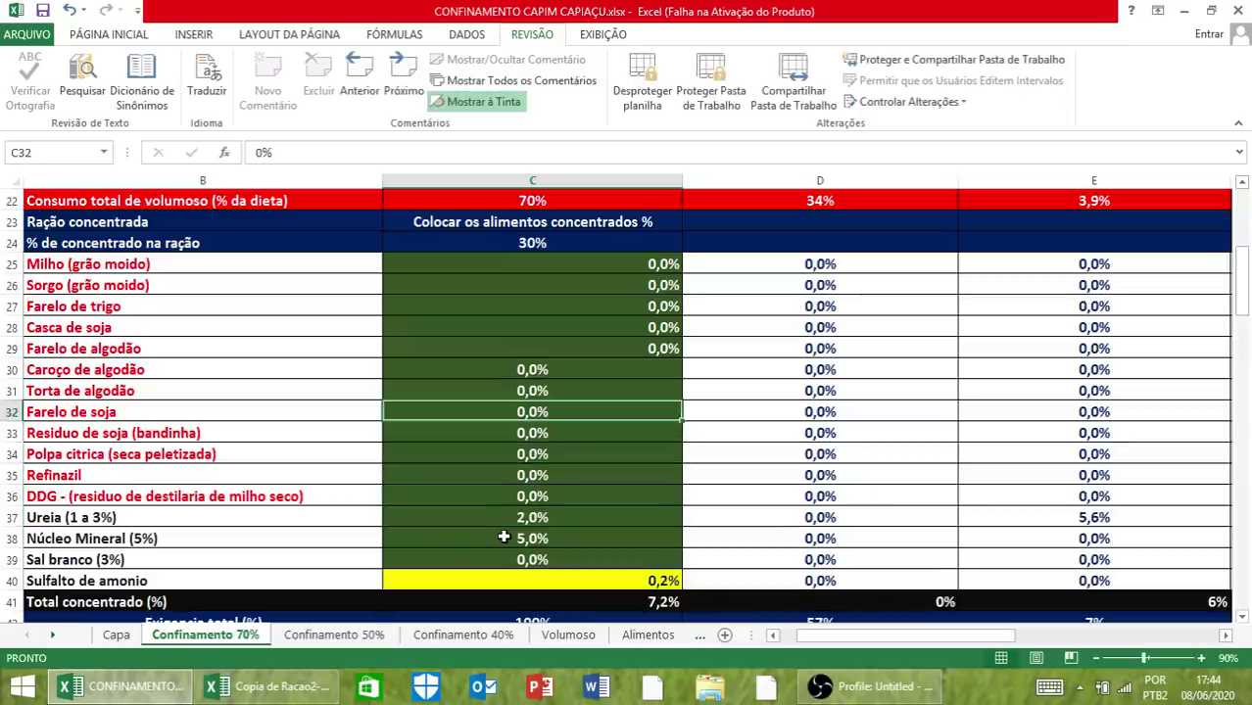
type("10")
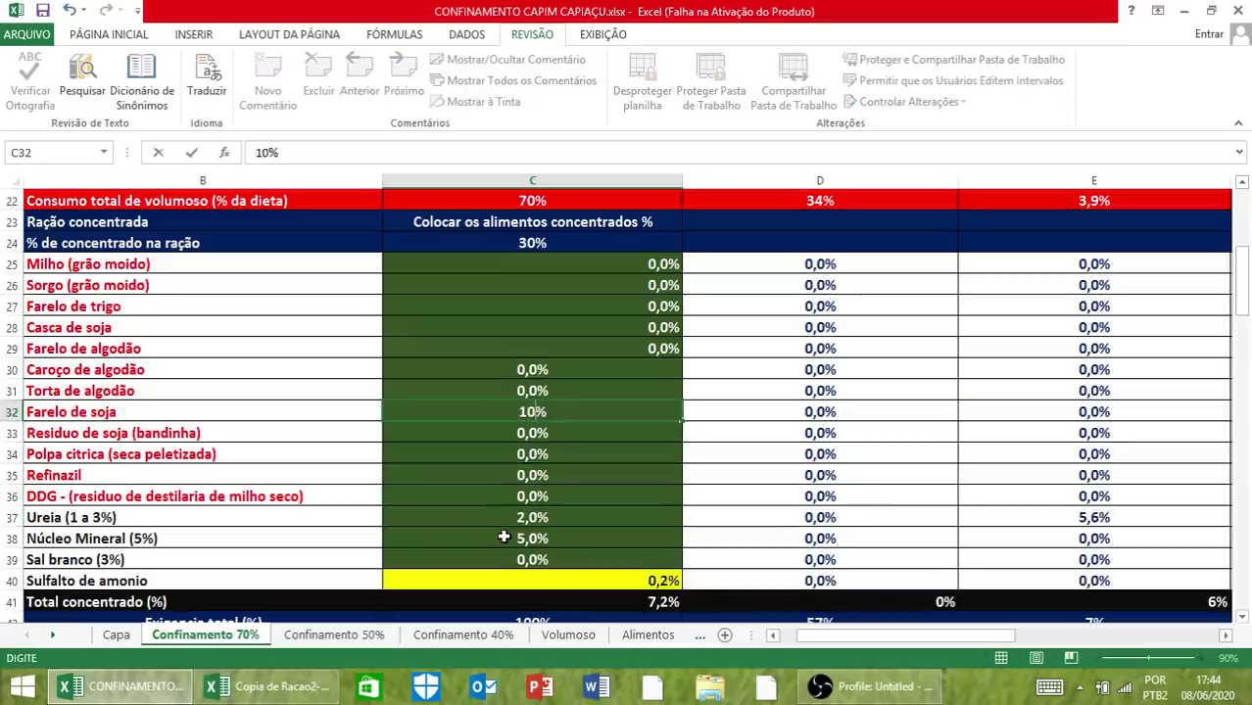
key("Up")
- Set Milho (grão moido) in C25 to 82,8% of the concentrate
key("Up")
key("Up")
key("Up")
key("Up")
key("Up")
key("Up")
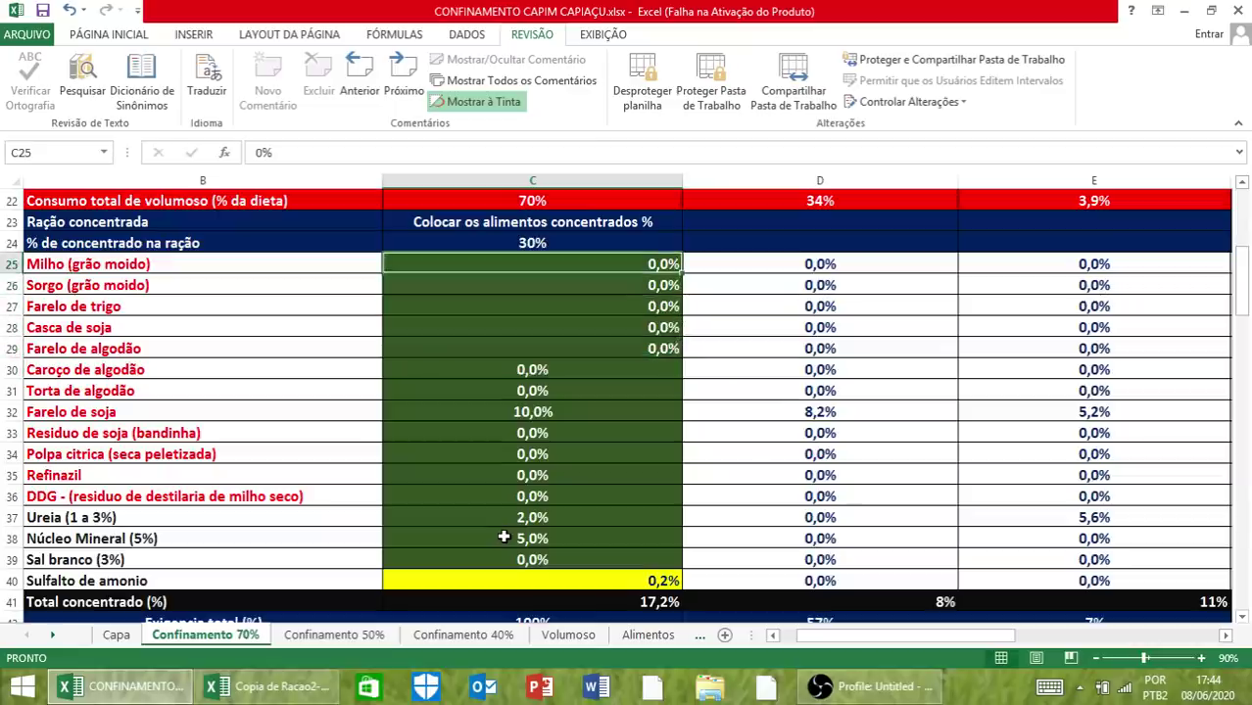
type("82")
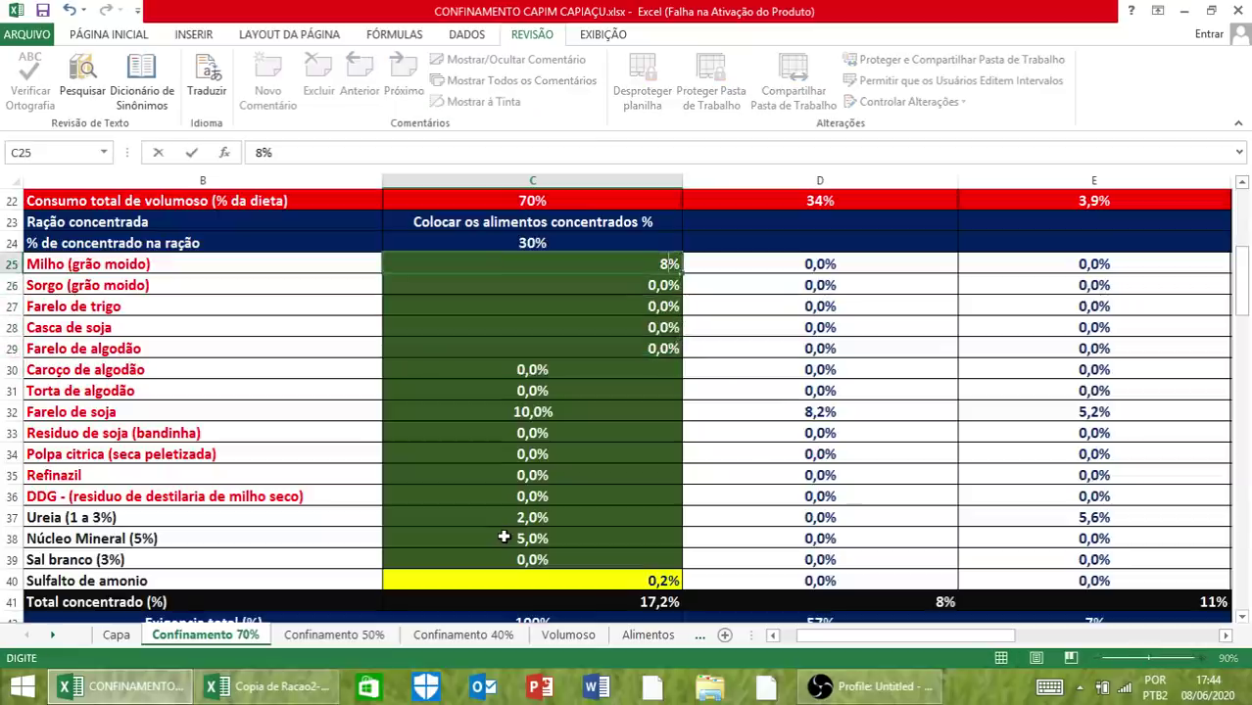
key("Return")
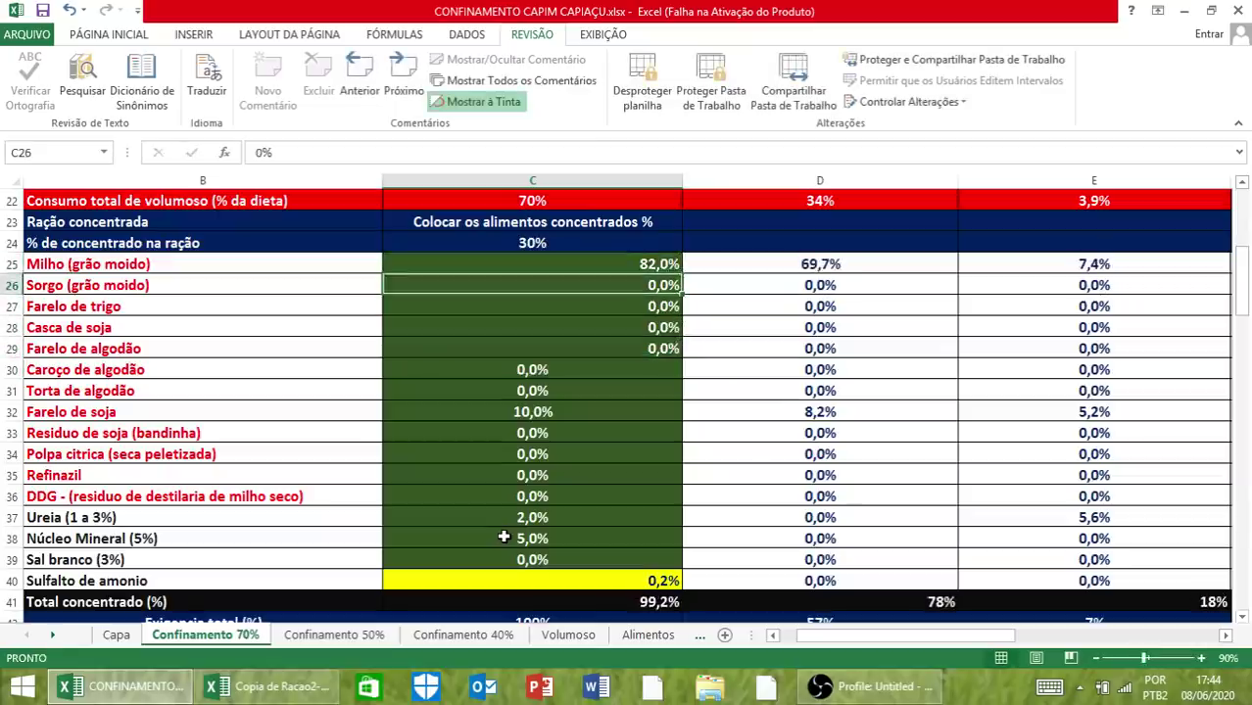
left_click(620, 264)
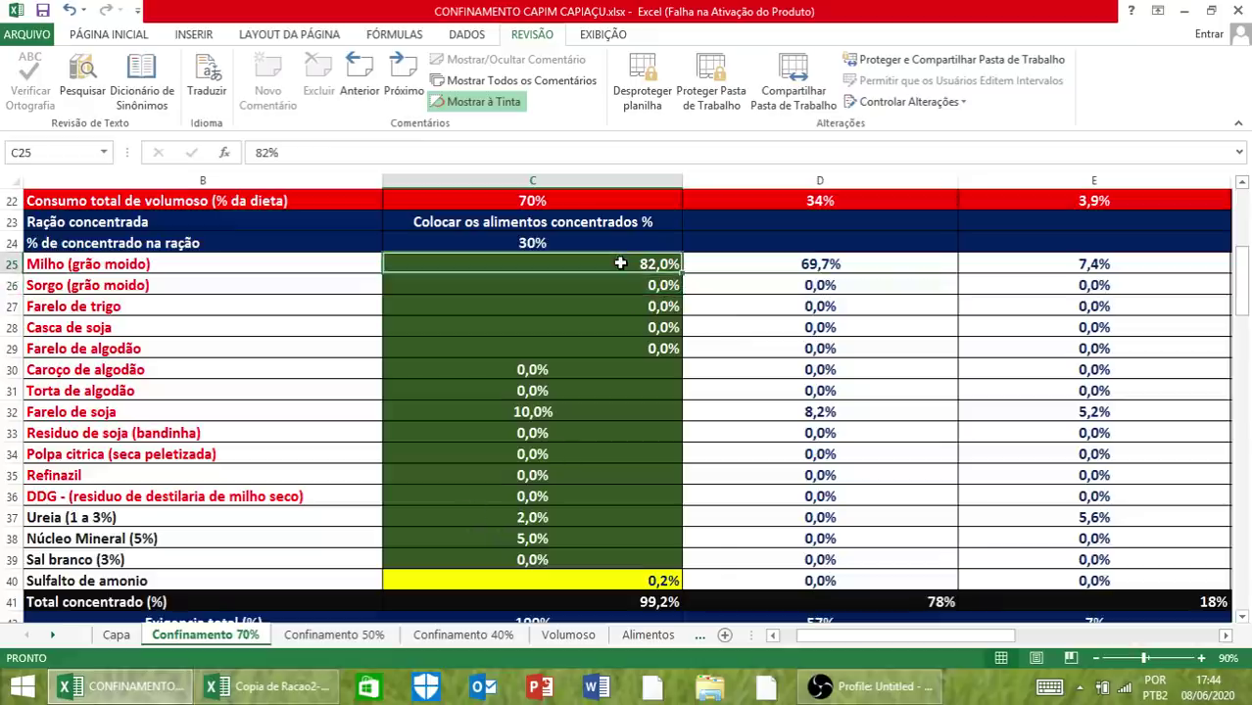
type("82,")
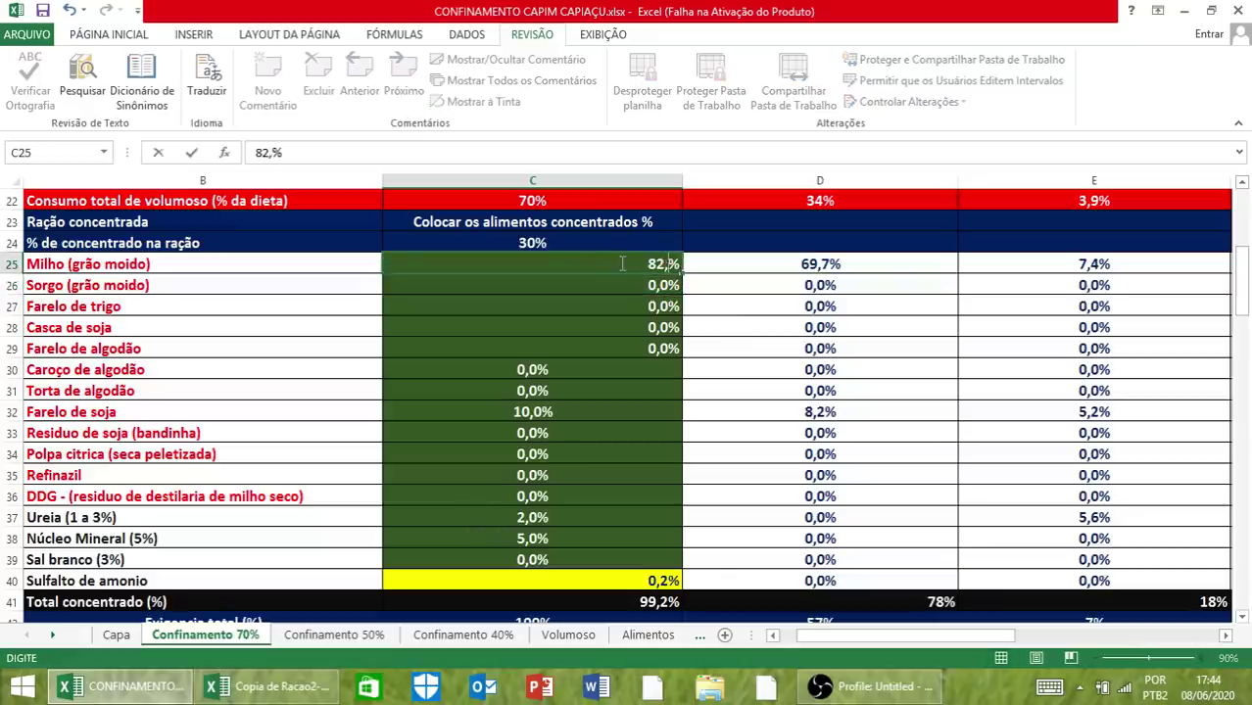
type("8")
key("Return")
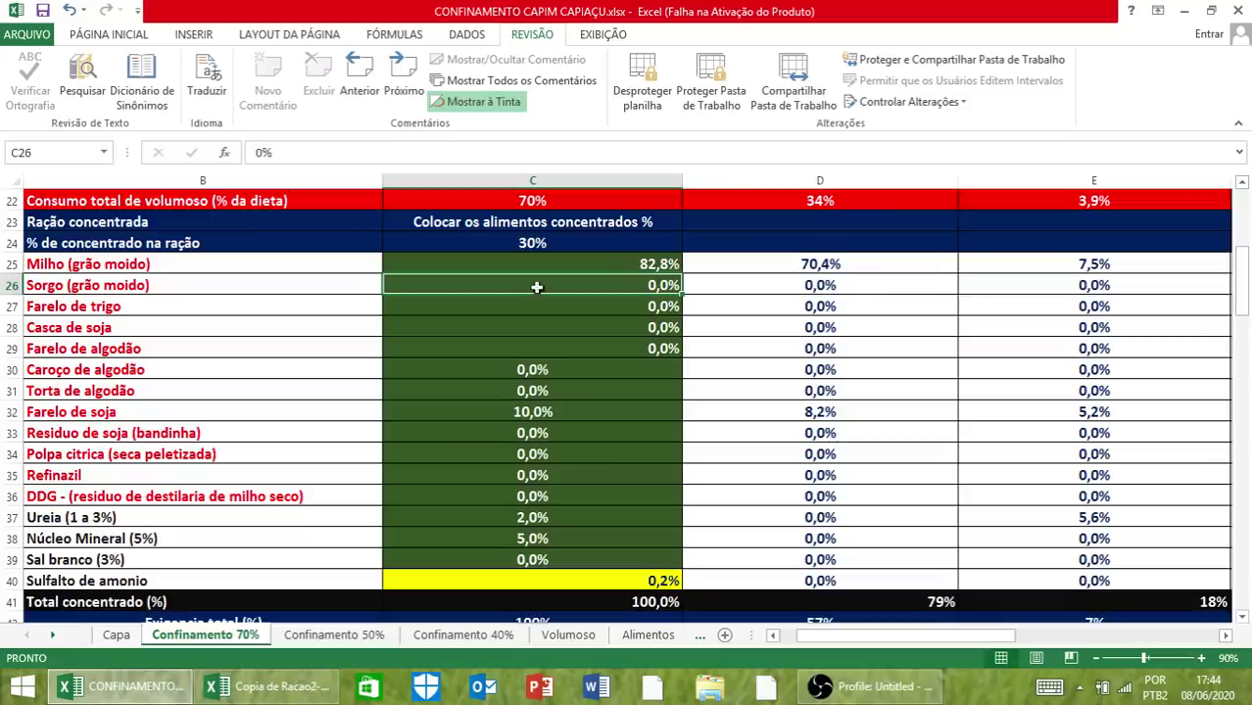
- Review the nutrient balance in rows 42 to 45 and the Relatorio final section with its intake, cost and margin figures
scroll(537, 323, "down", 1)
scroll(541, 334, "down", 1)
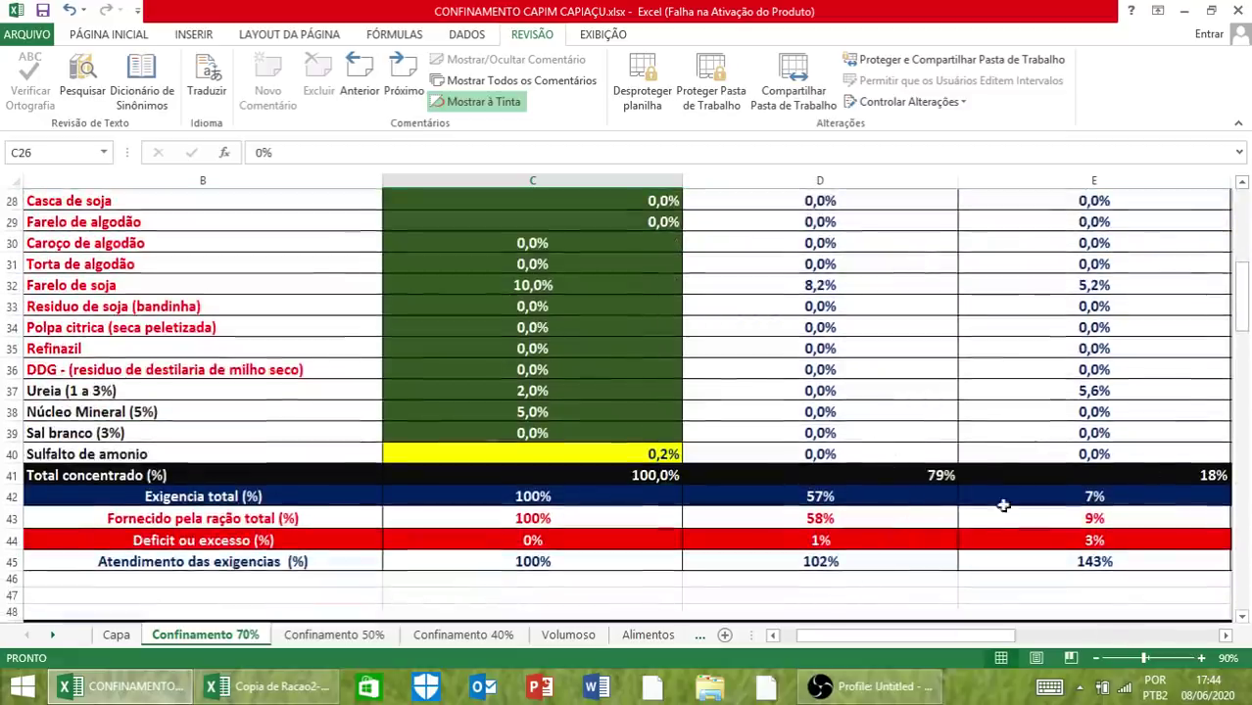
left_click(1225, 635)
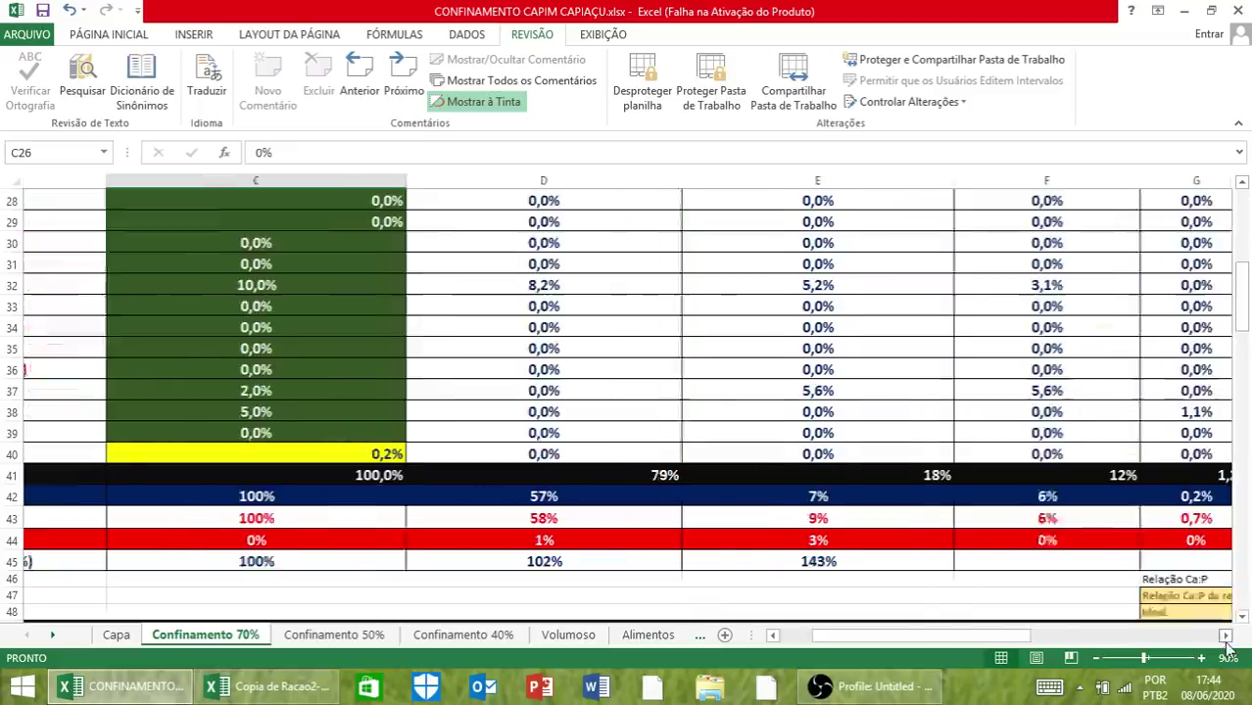
left_click(795, 639)
scroll(601, 402, "down", 11)
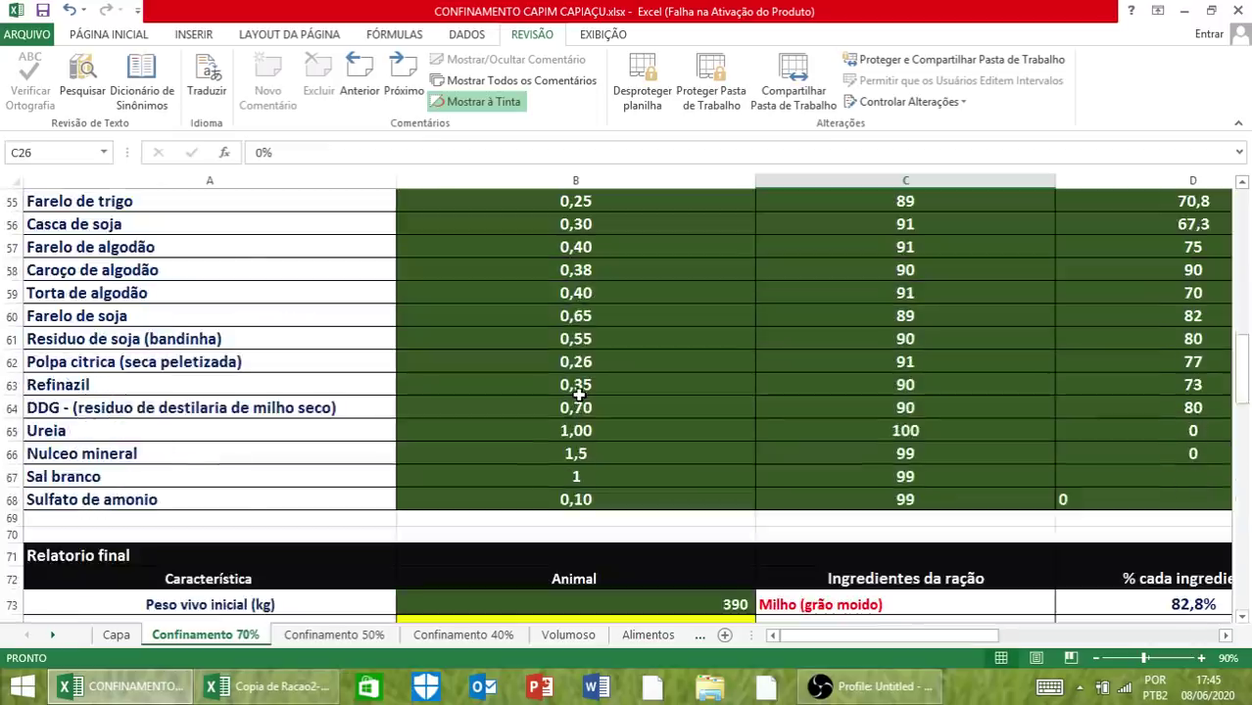
scroll(688, 370, "down", 7)
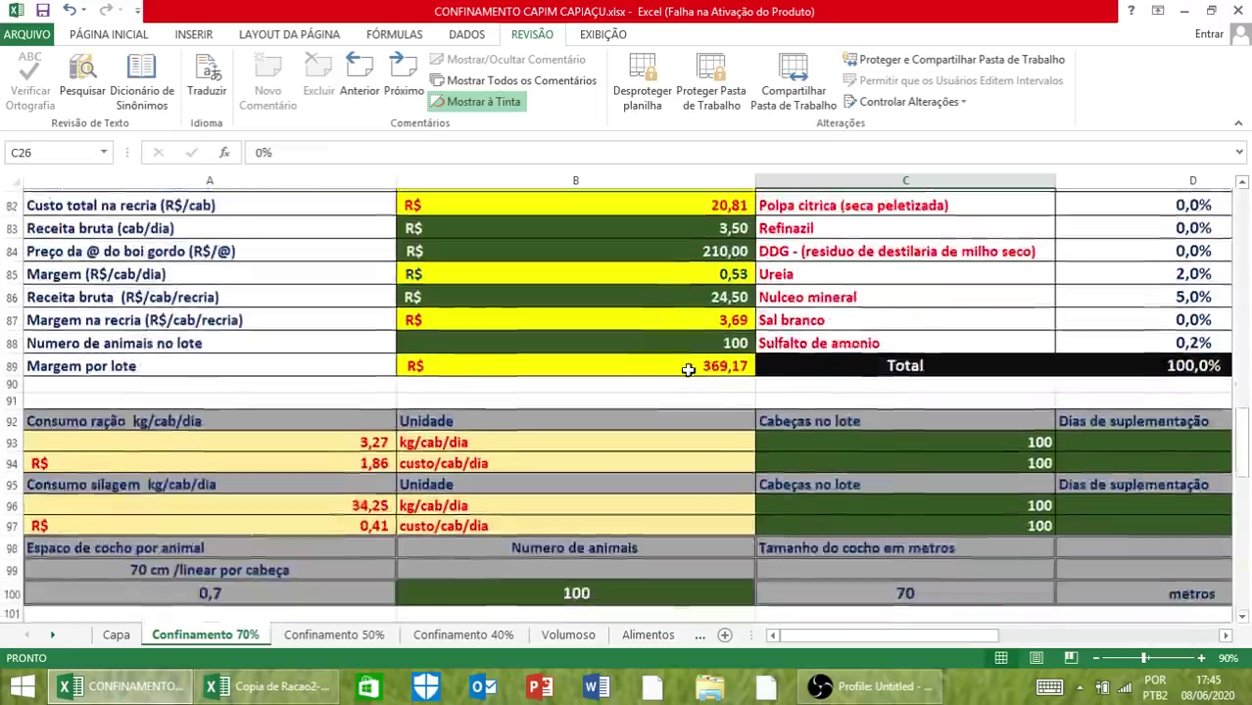
scroll(727, 412, "up", 3)
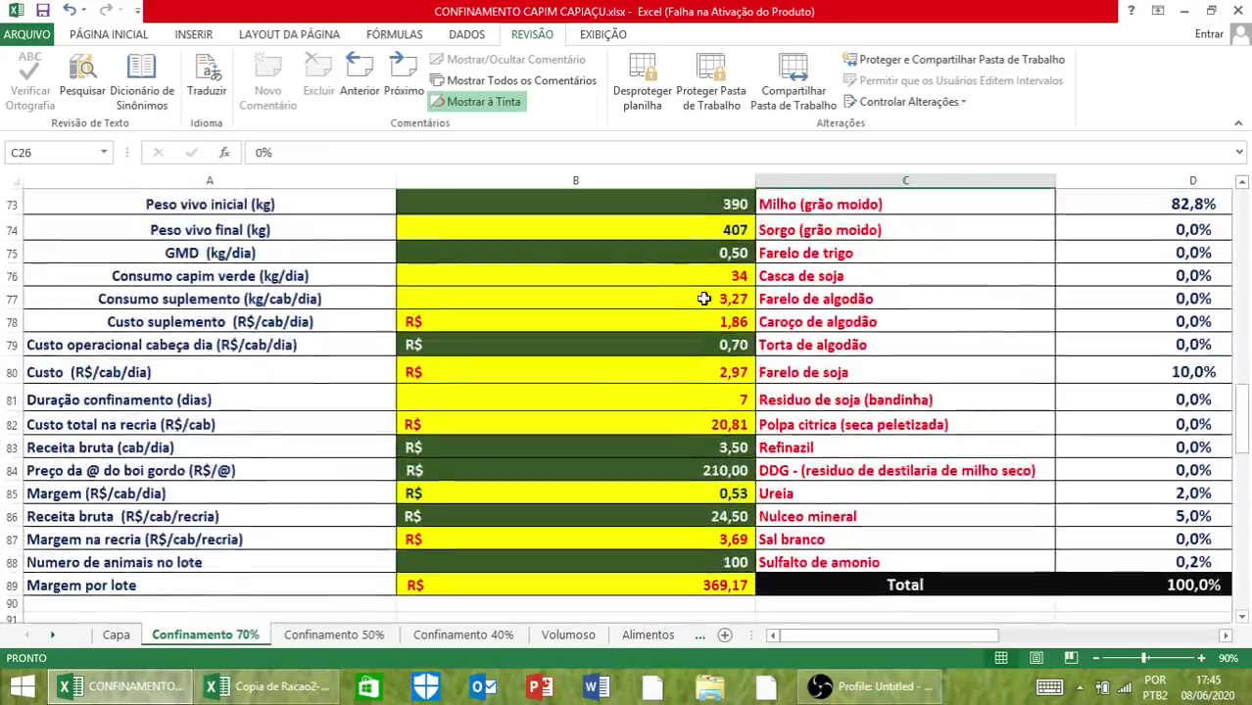
scroll(686, 275, "up", 1)
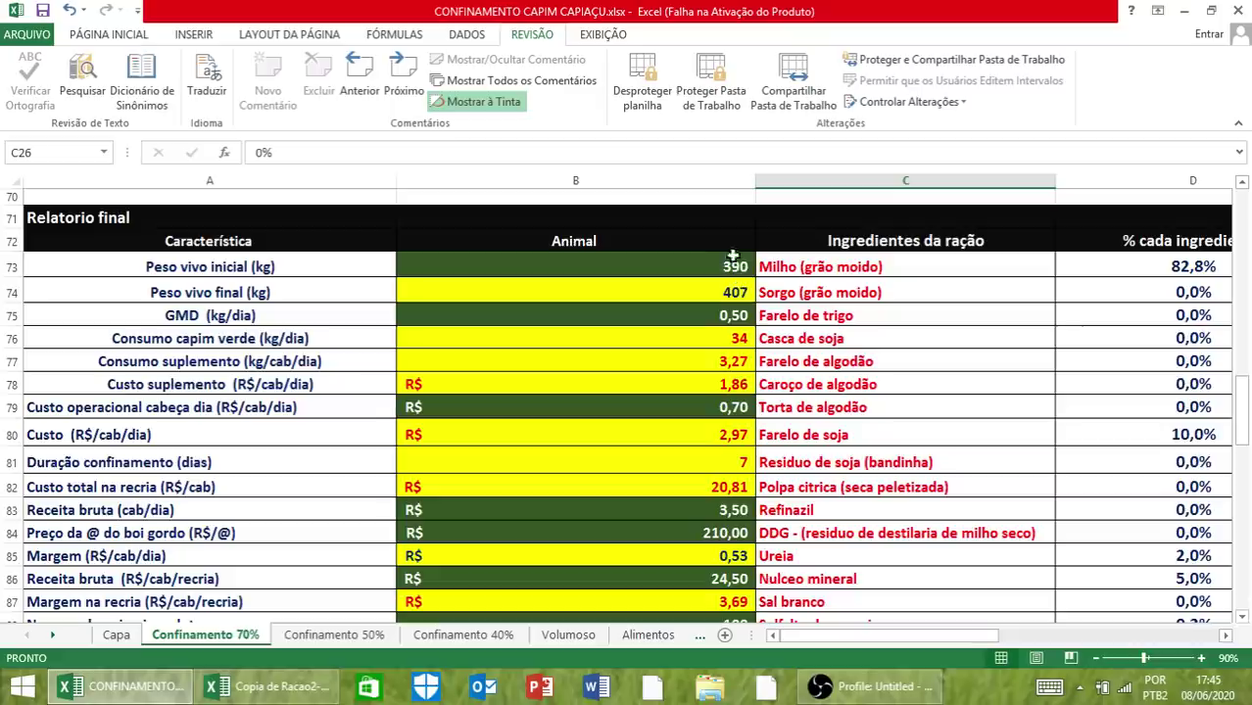
- Set the GMD (kg/dia) in B75 of the Relatorio final to 0,4
left_click(744, 316)
double_click(745, 320)
type("0,")
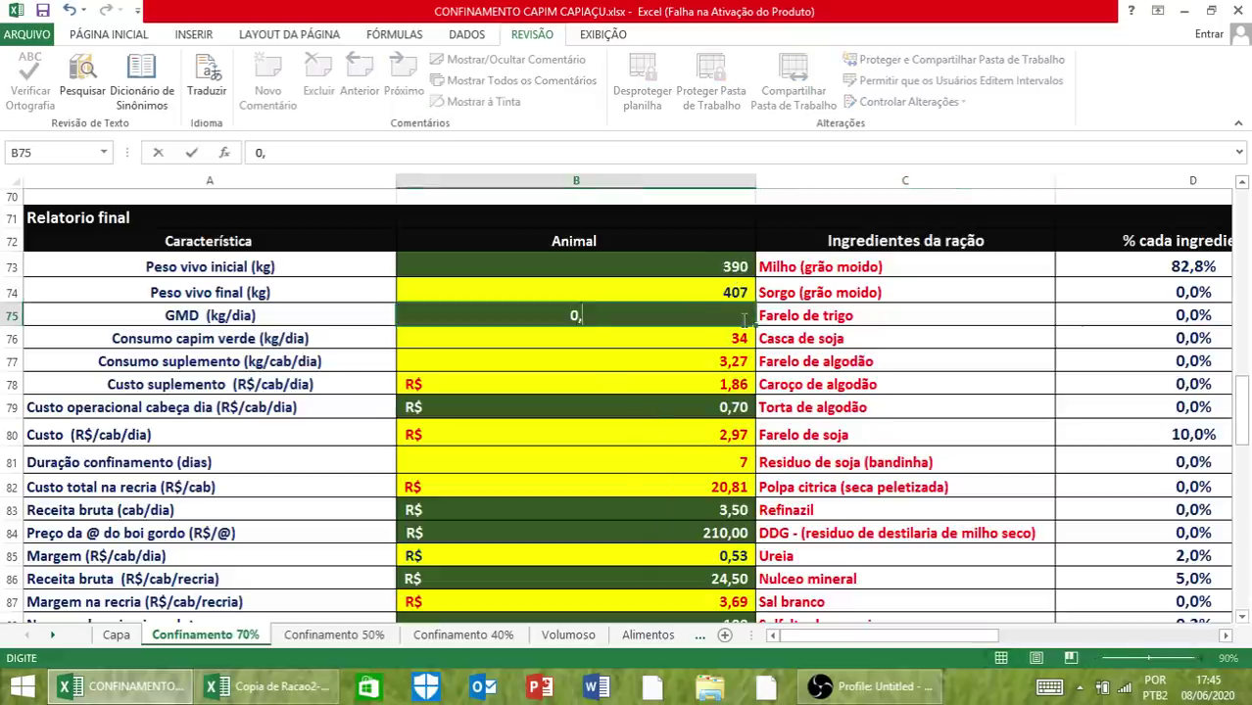
type("4")
key("Return")
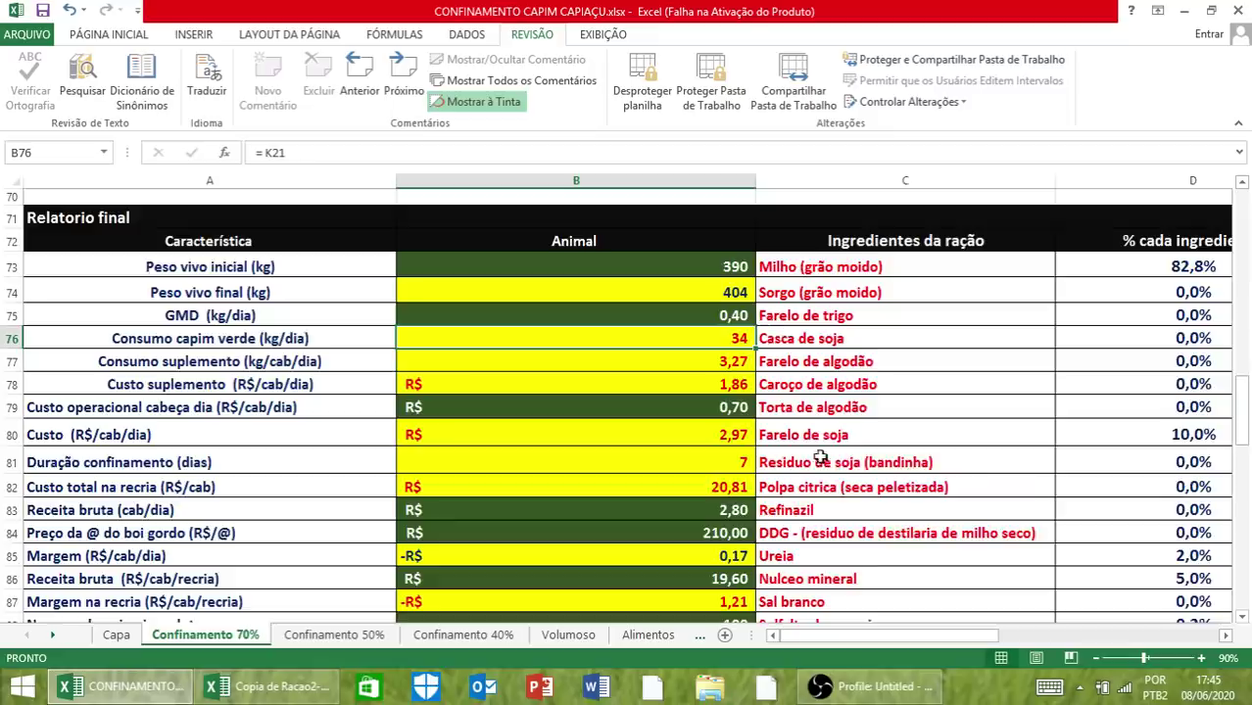
- Review the margin rows of the Relatorio final and the ration, silage and trough-space tables in rows 92 to 100, including the Total column
scroll(740, 464, "down", 2)
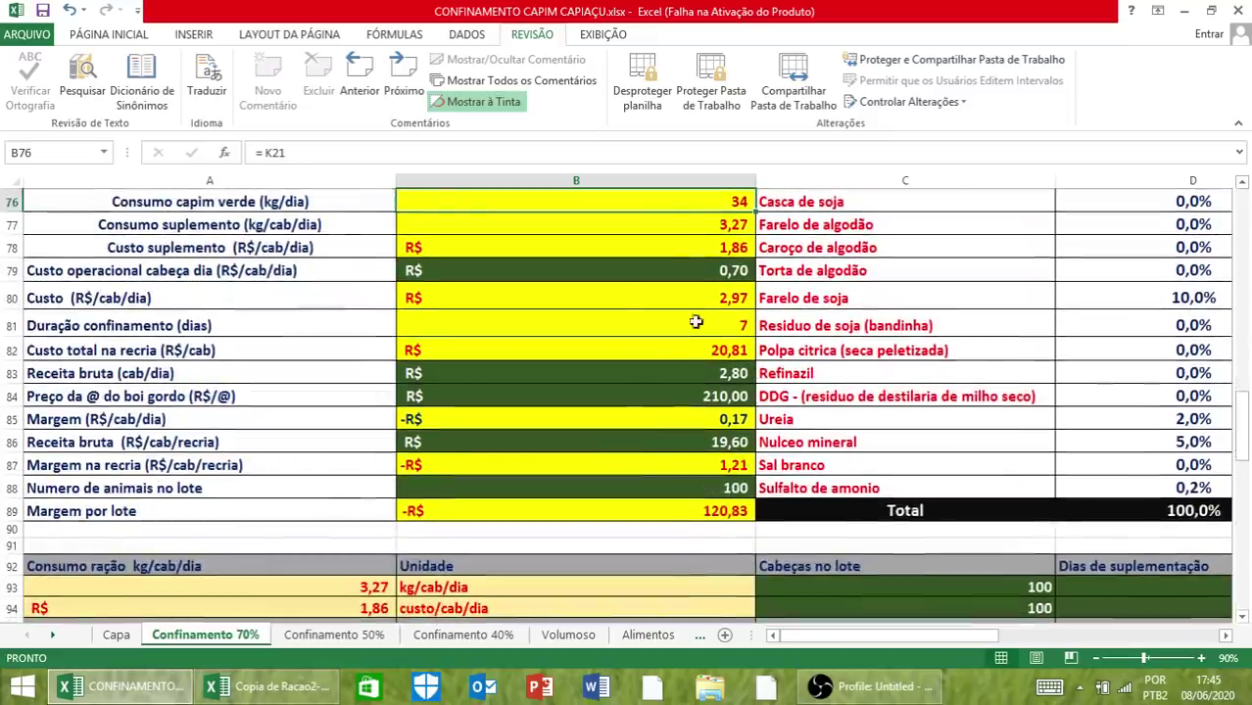
scroll(549, 356, "down", 3)
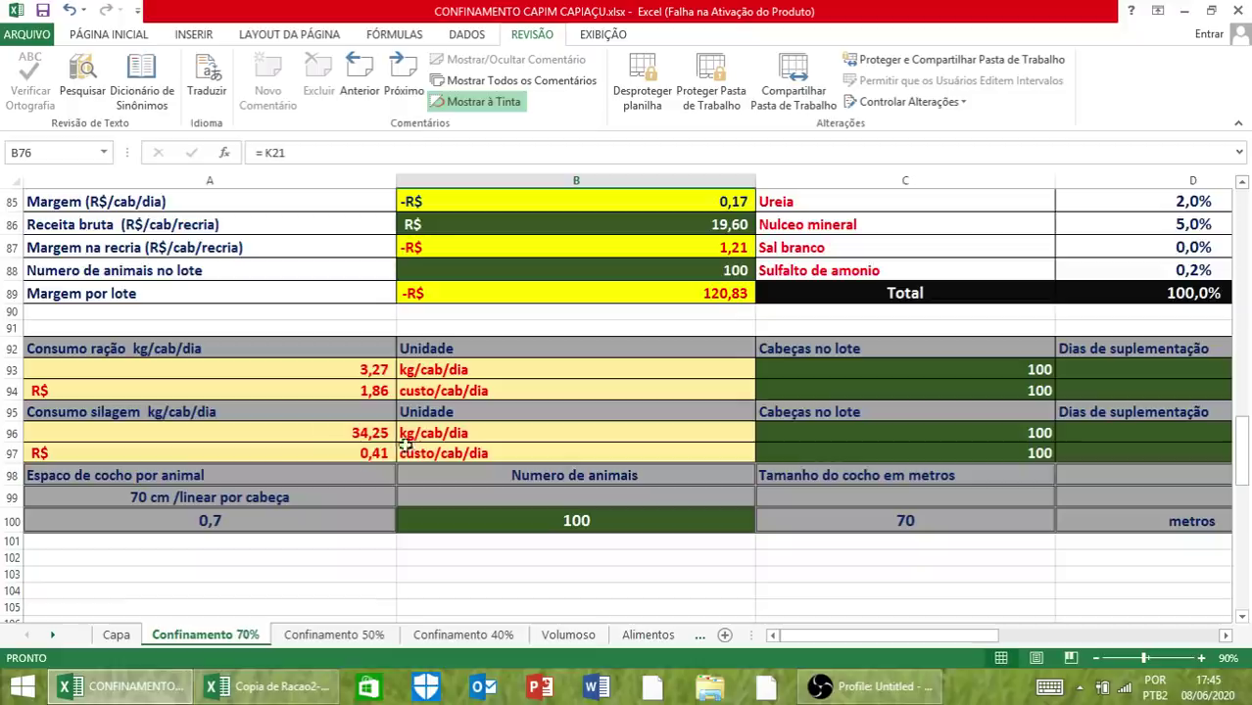
left_click(1225, 636)
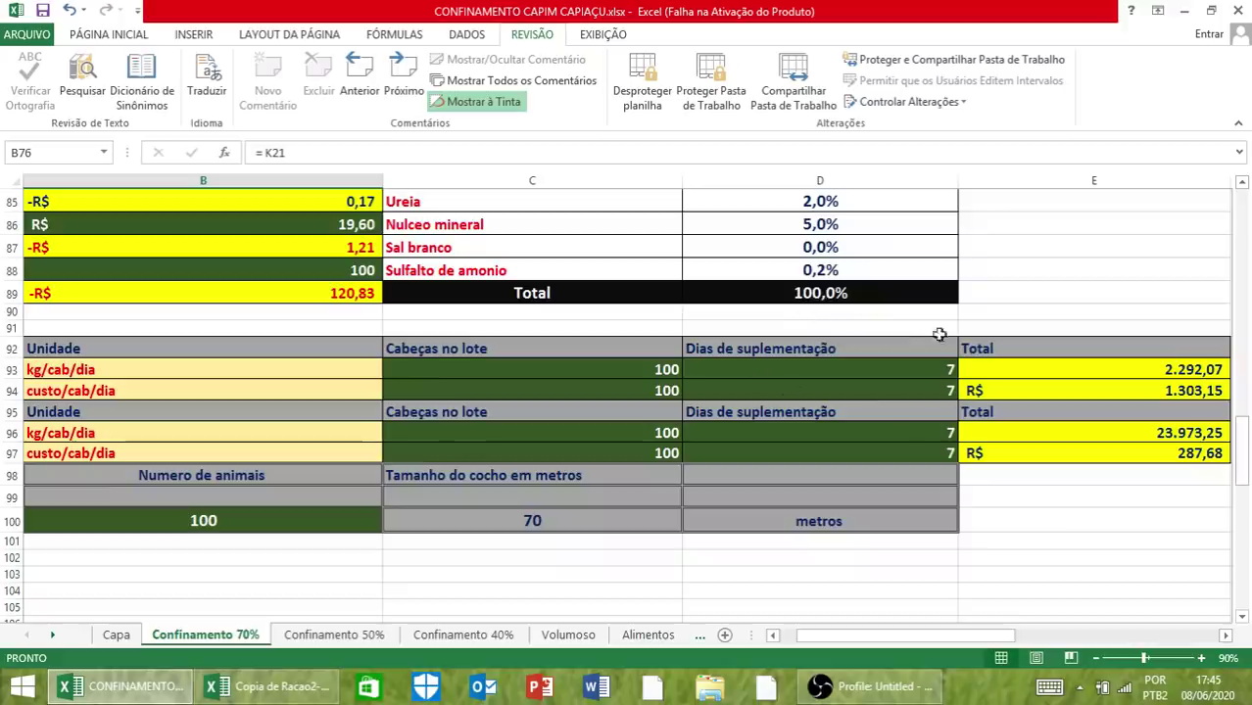
left_click(1225, 636)
left_click(1226, 636)
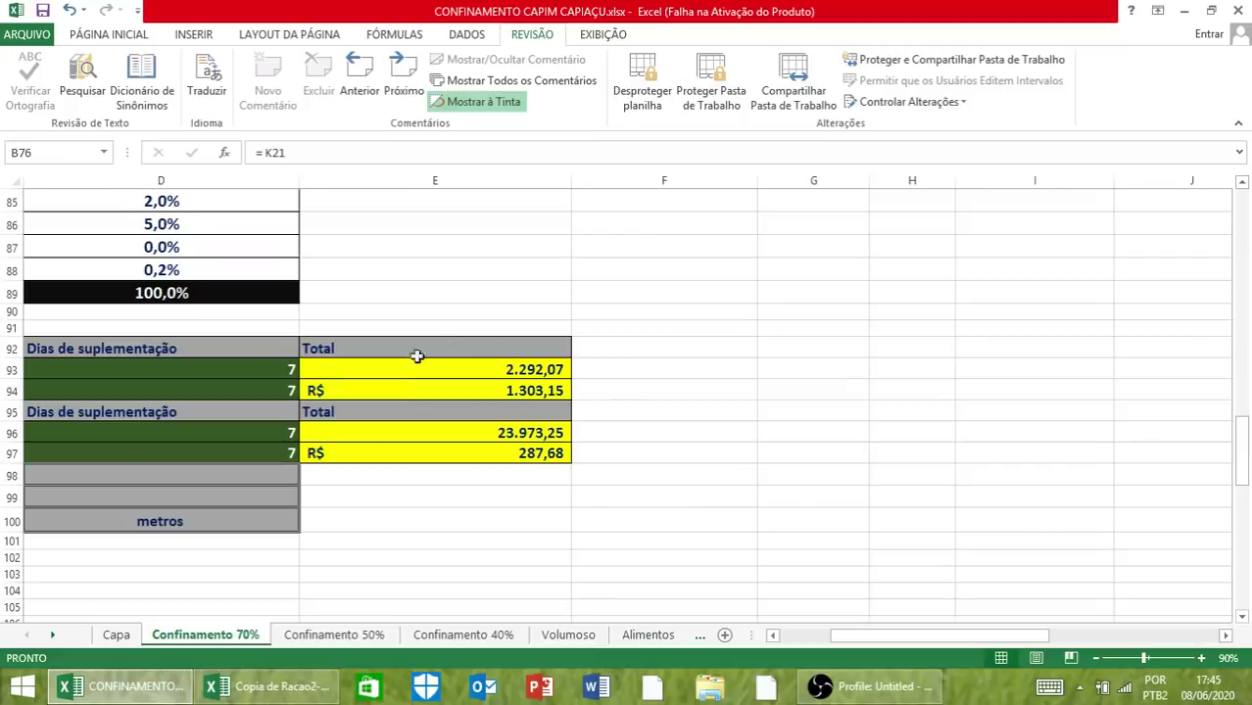
left_click(794, 636)
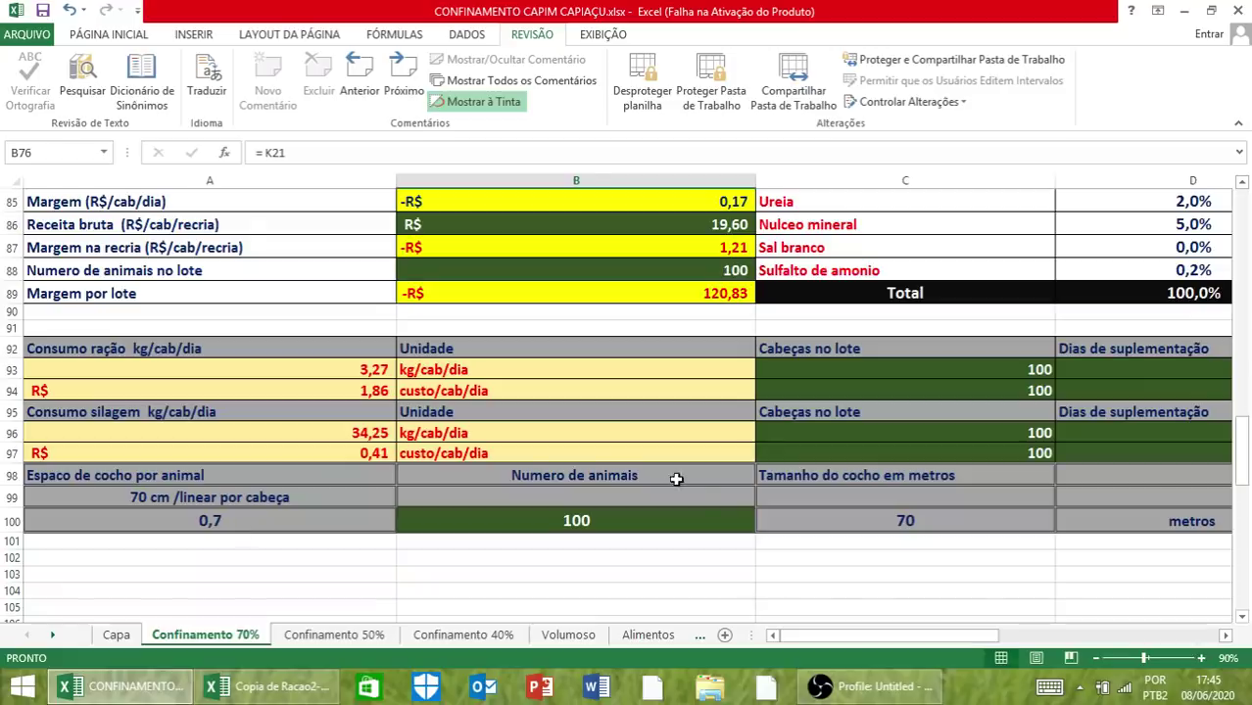
- Examine the ration's ingredient percentages, the supplement's PB and NDT guarantee levels, and the reference Ração ranges in rows 80 and 81
scroll(676, 478, "up", 4)
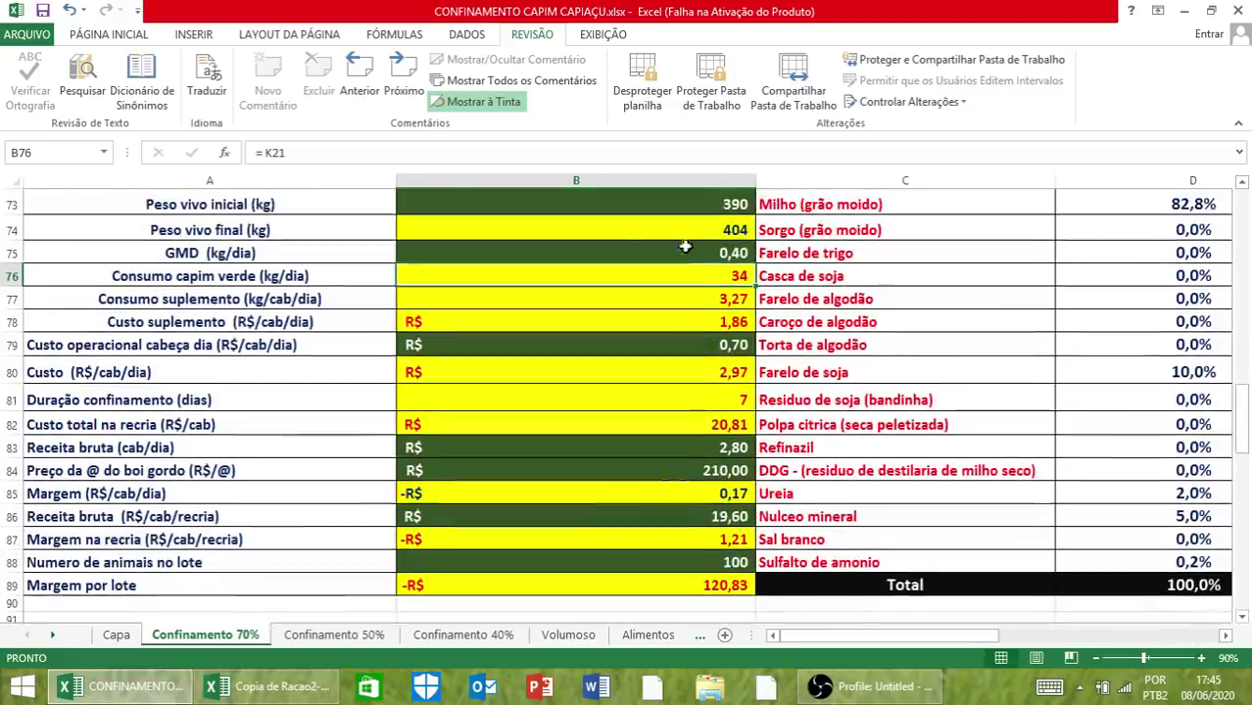
left_click(1226, 637)
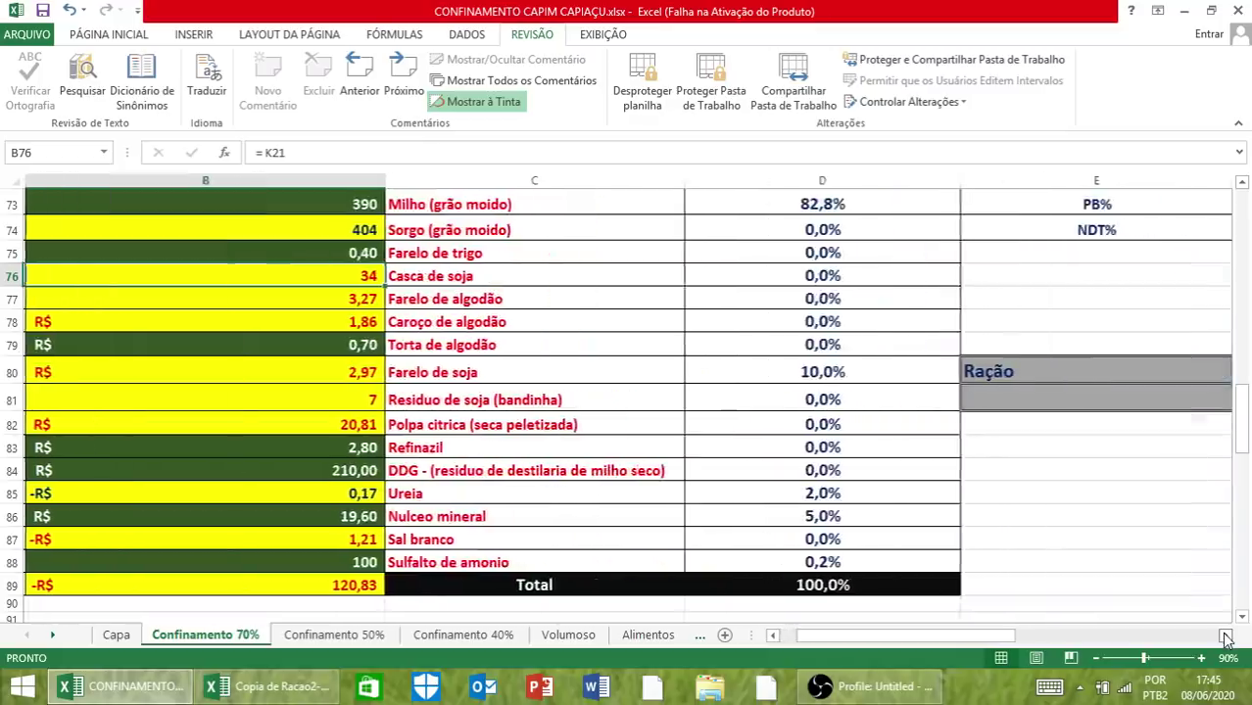
left_click(1226, 636)
scroll(1012, 558, "up", 1)
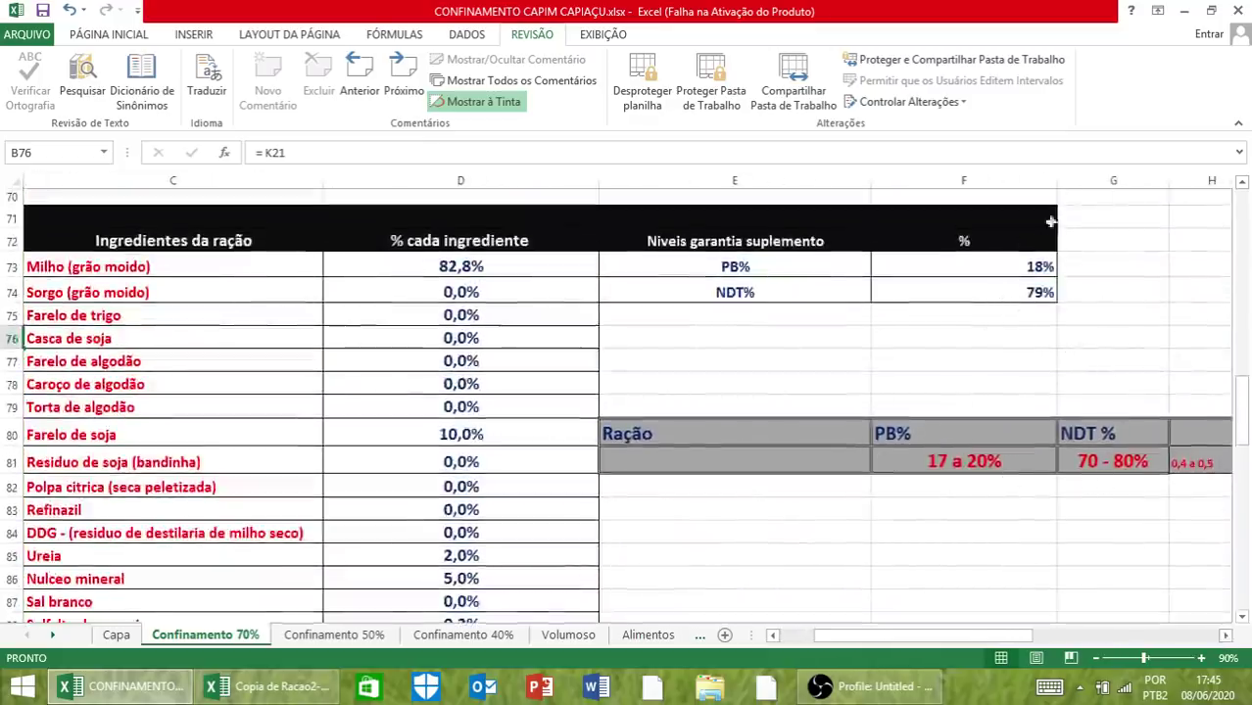
left_click(773, 636)
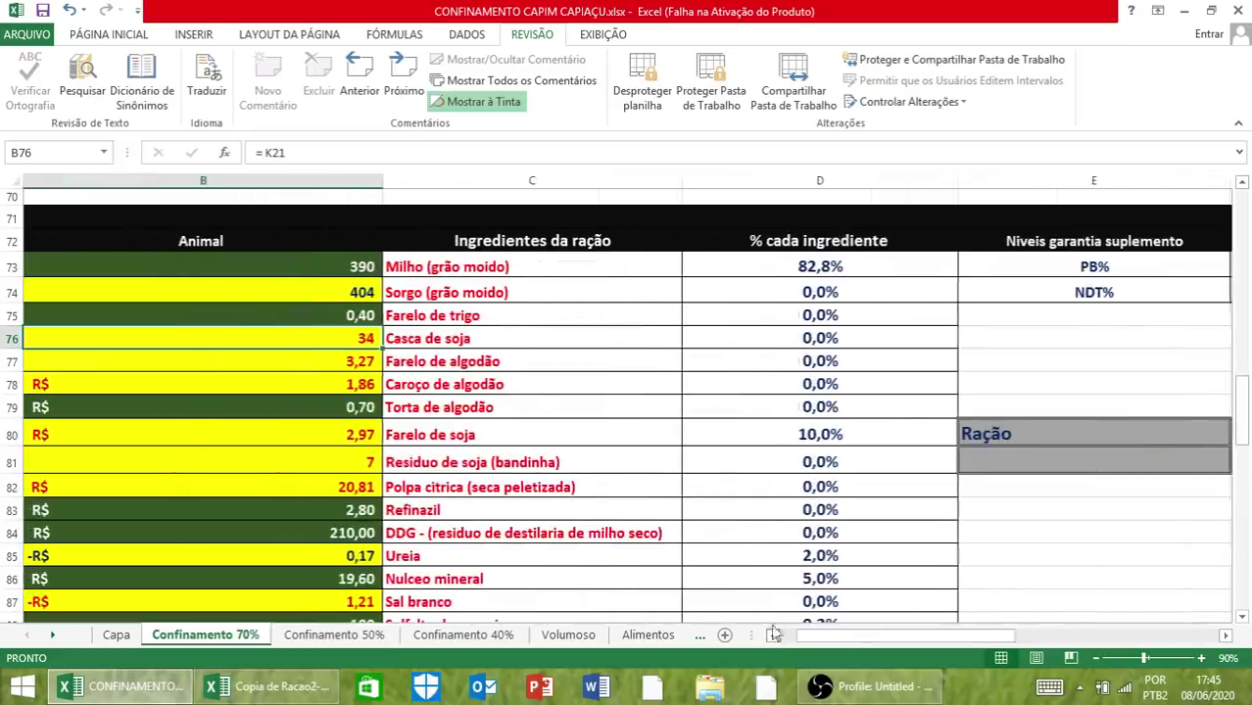
left_click(1096, 659)
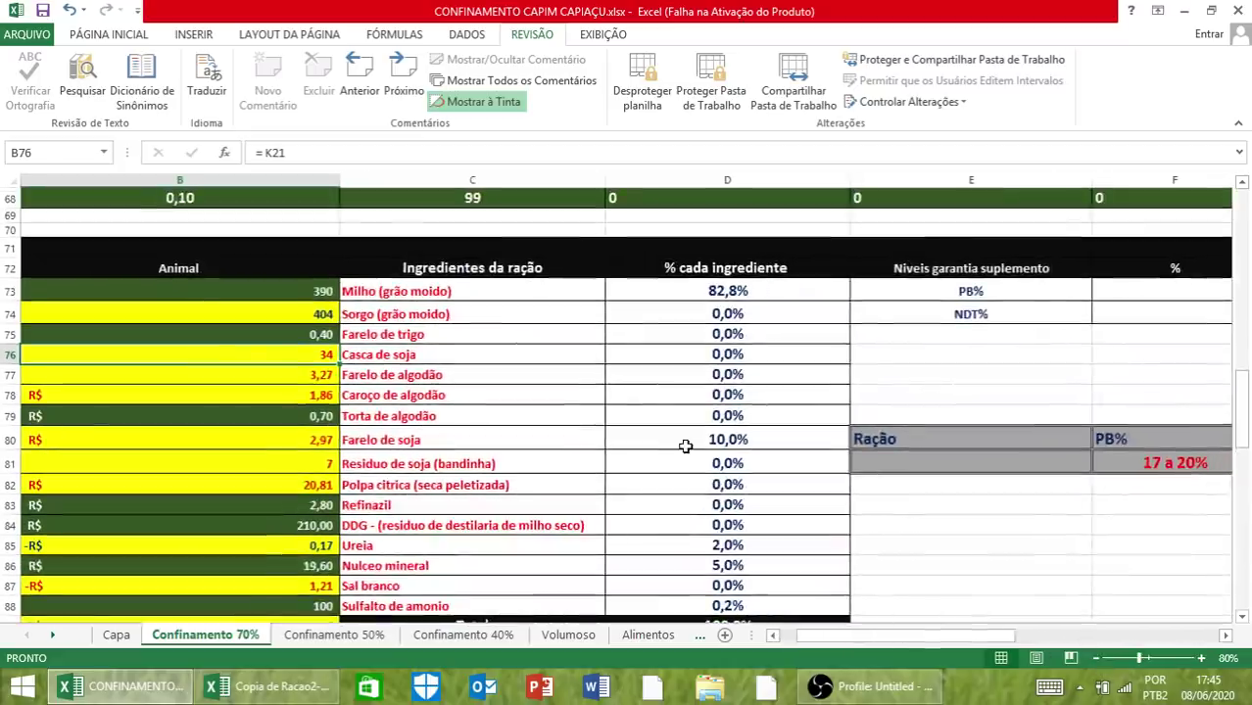
scroll(684, 443, "down", 1)
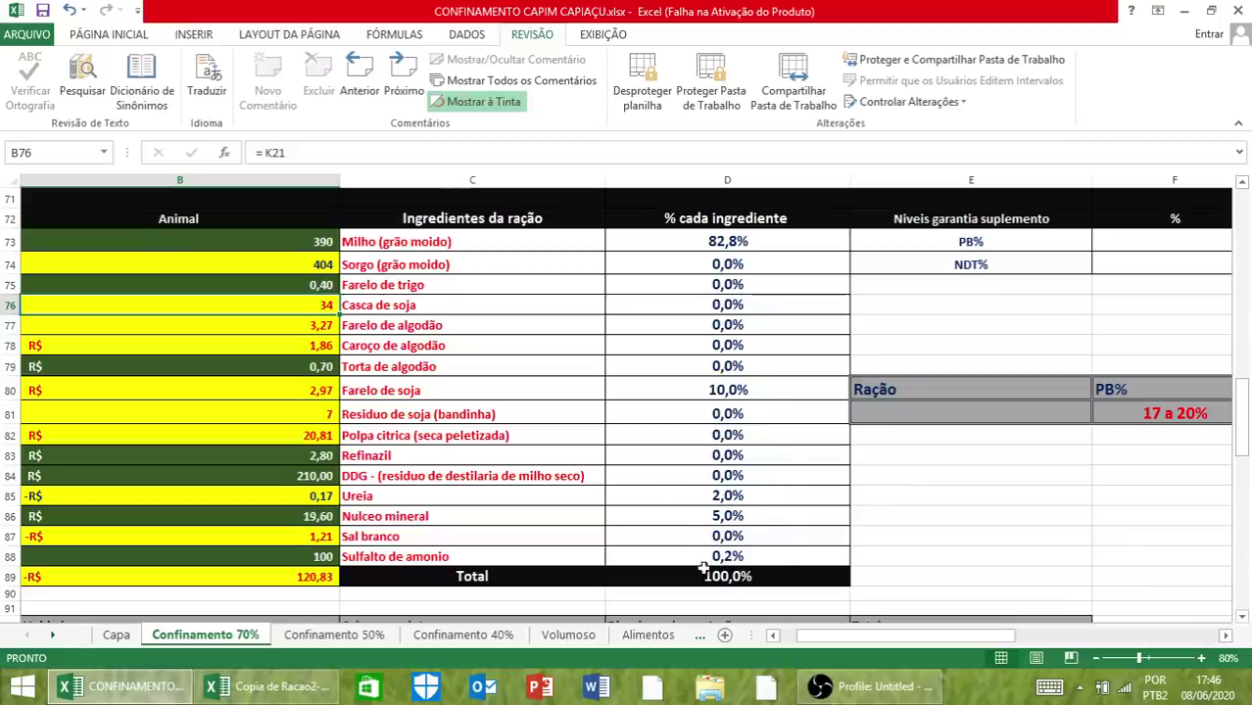
left_click(1225, 636)
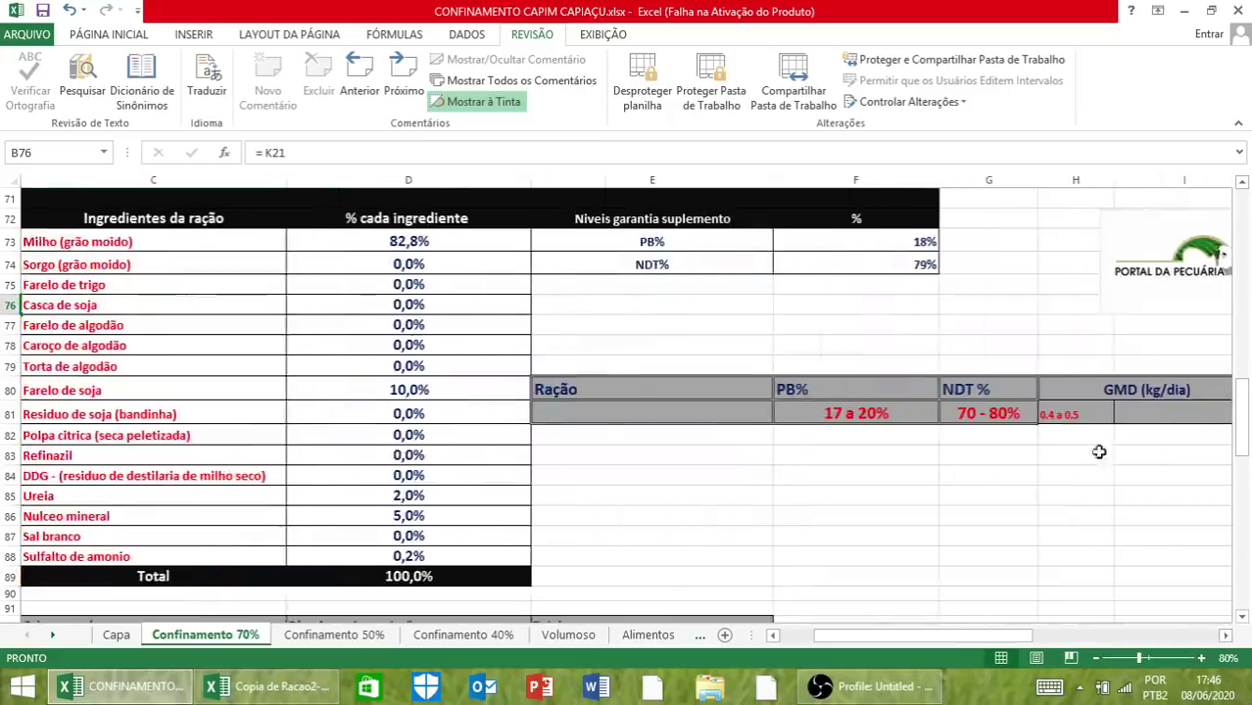
- Recheck the cost and margin rows of the report together with the ration and silage consumption tables below it
left_click(794, 642)
scroll(241, 363, "down", 4)
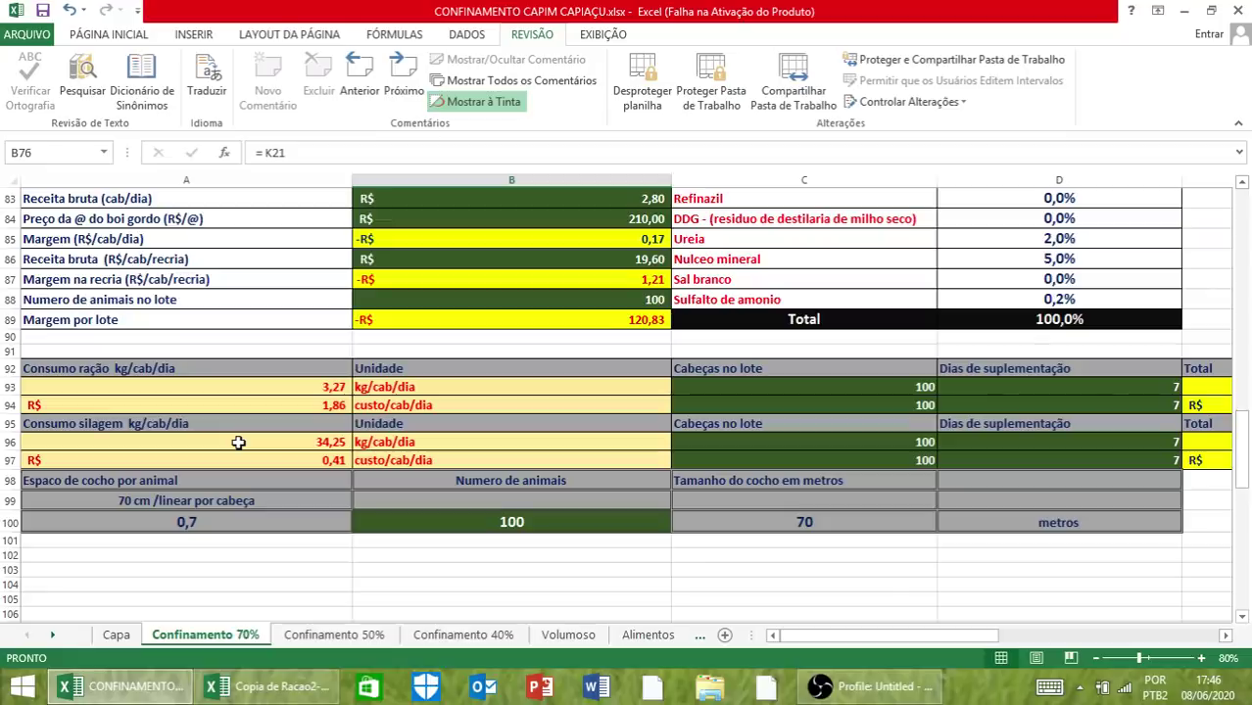
scroll(238, 442, "up", 6)
scroll(181, 443, "down", 3)
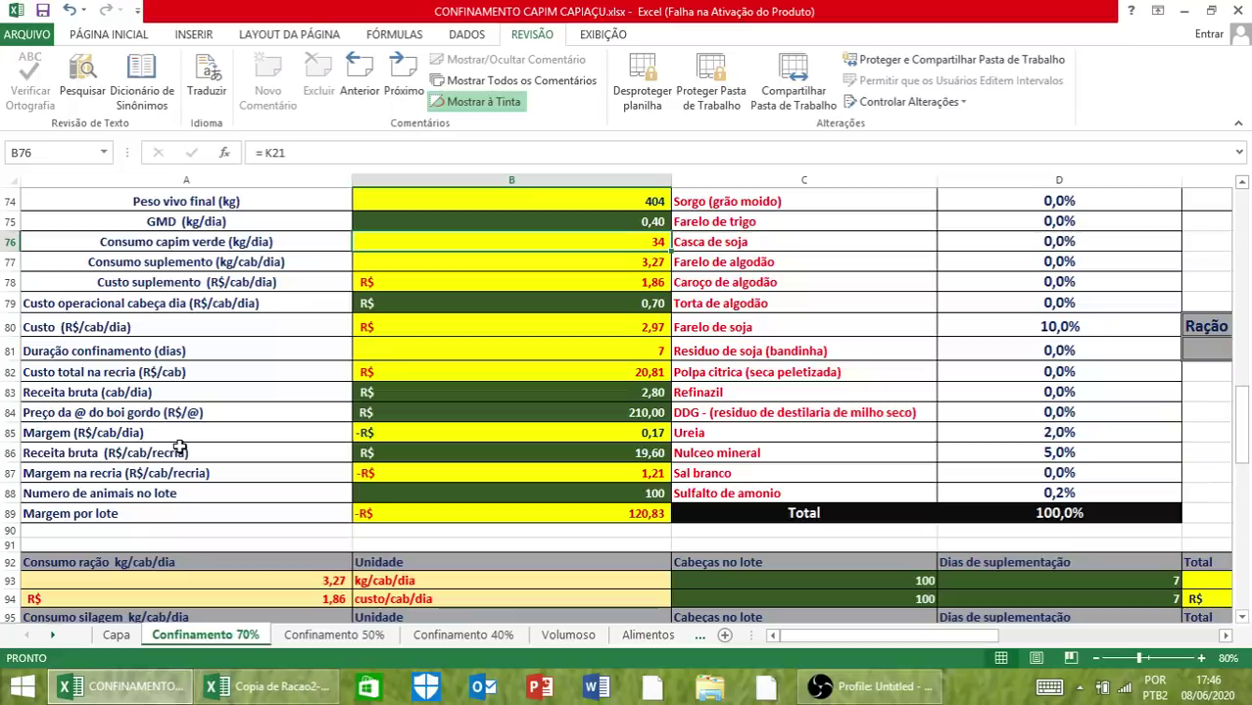
- Look over the Confinamento 70% sheet's requirements table, diet balance, daily cost and intake columns, and feed composition table
scroll(180, 448, "up", 20)
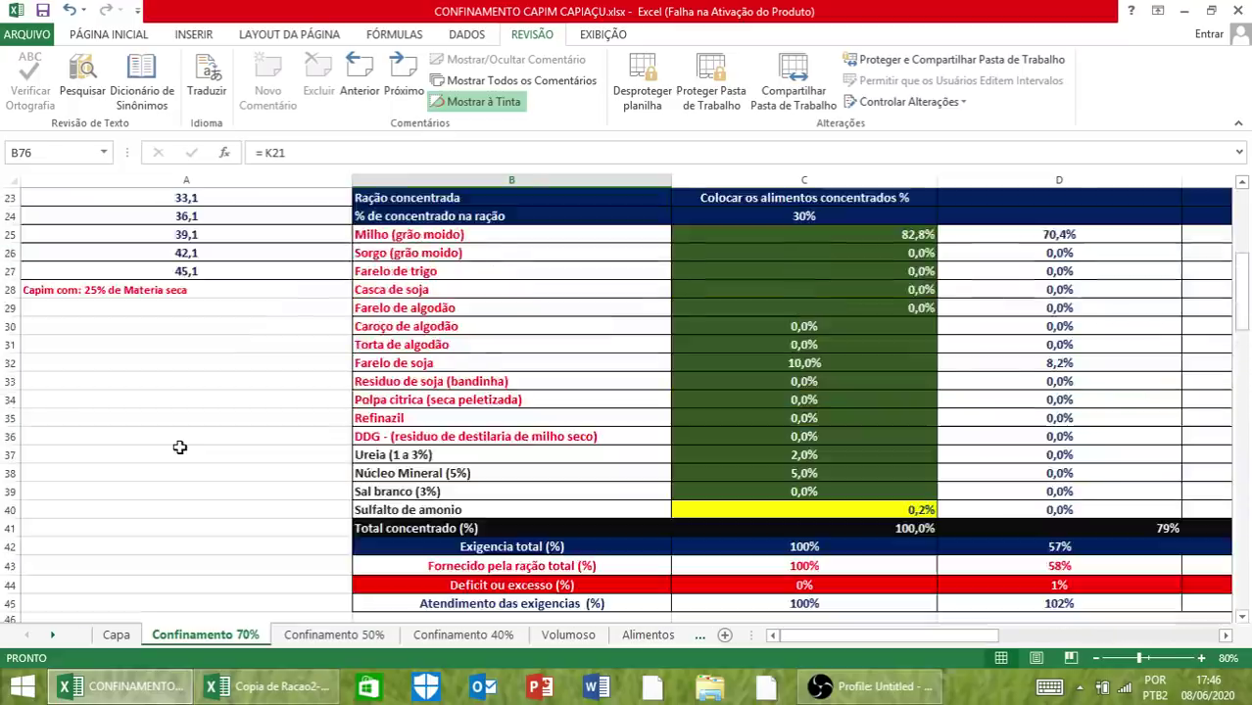
scroll(180, 447, "up", 4)
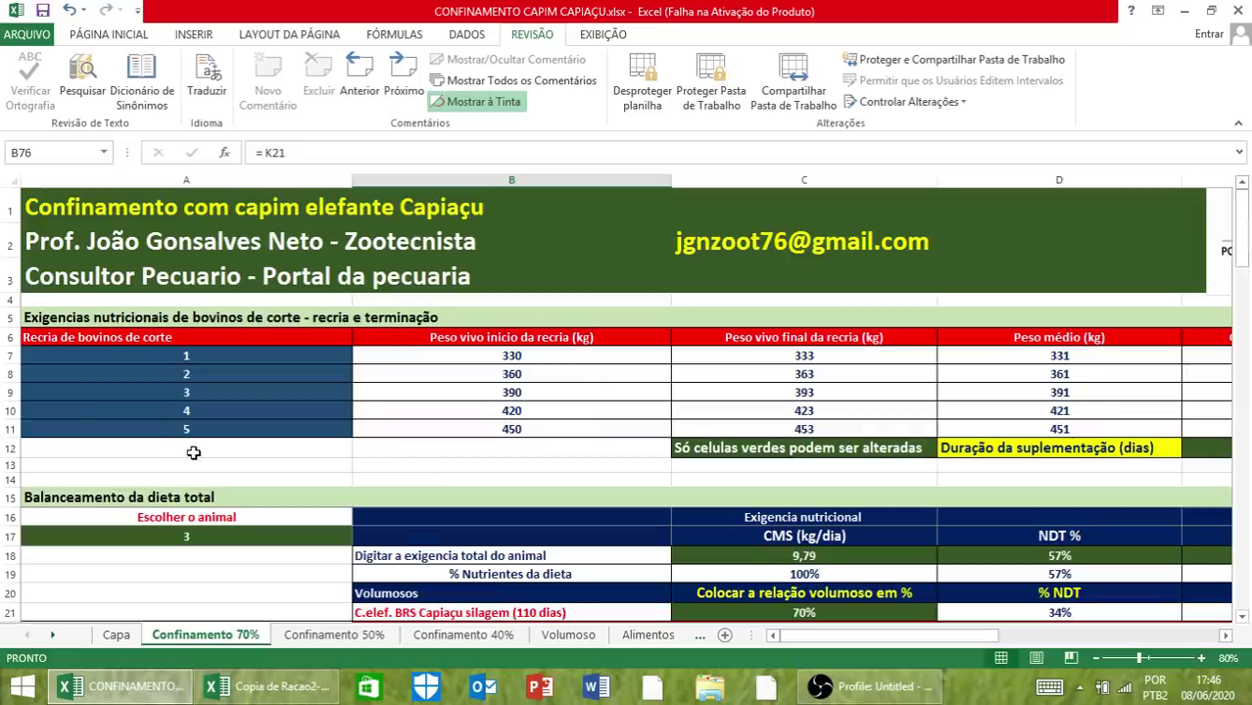
scroll(180, 448, "down", 1)
left_click(1148, 640)
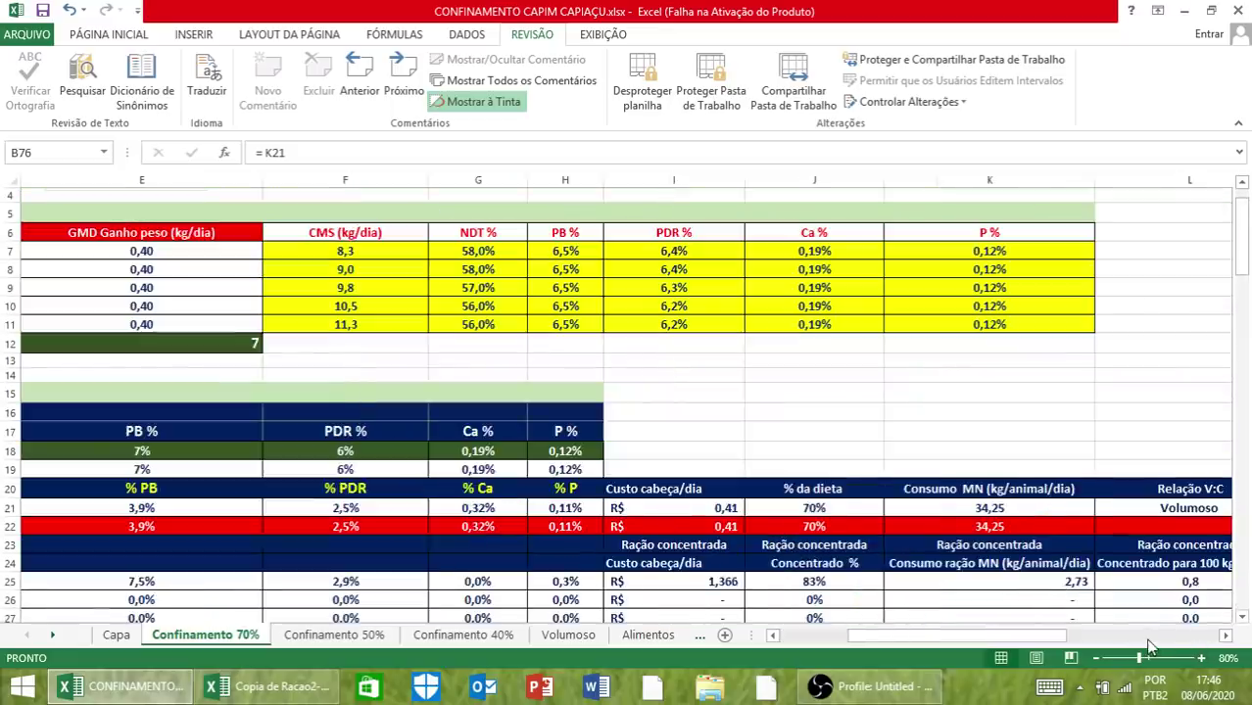
scroll(917, 512, "up", 1)
scroll(877, 514, "down", 4)
scroll(877, 514, "down", 16)
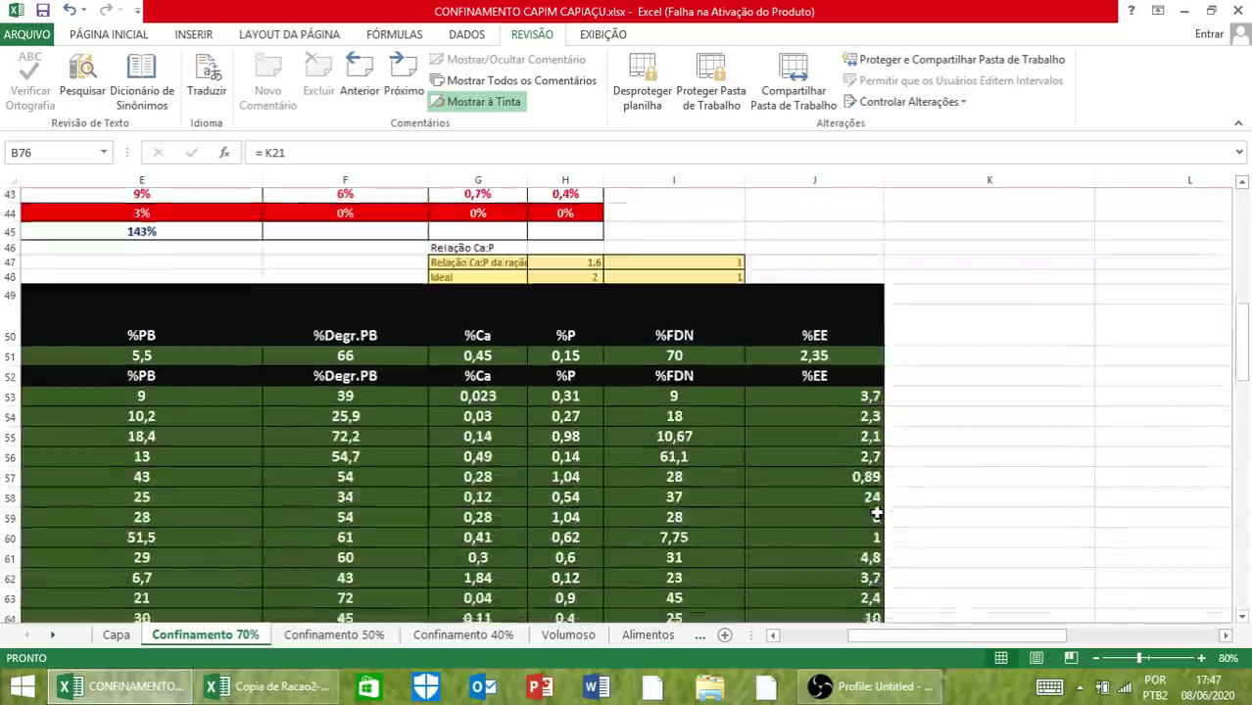
scroll(877, 512, "down", 3)
scroll(775, 579, "up", 17)
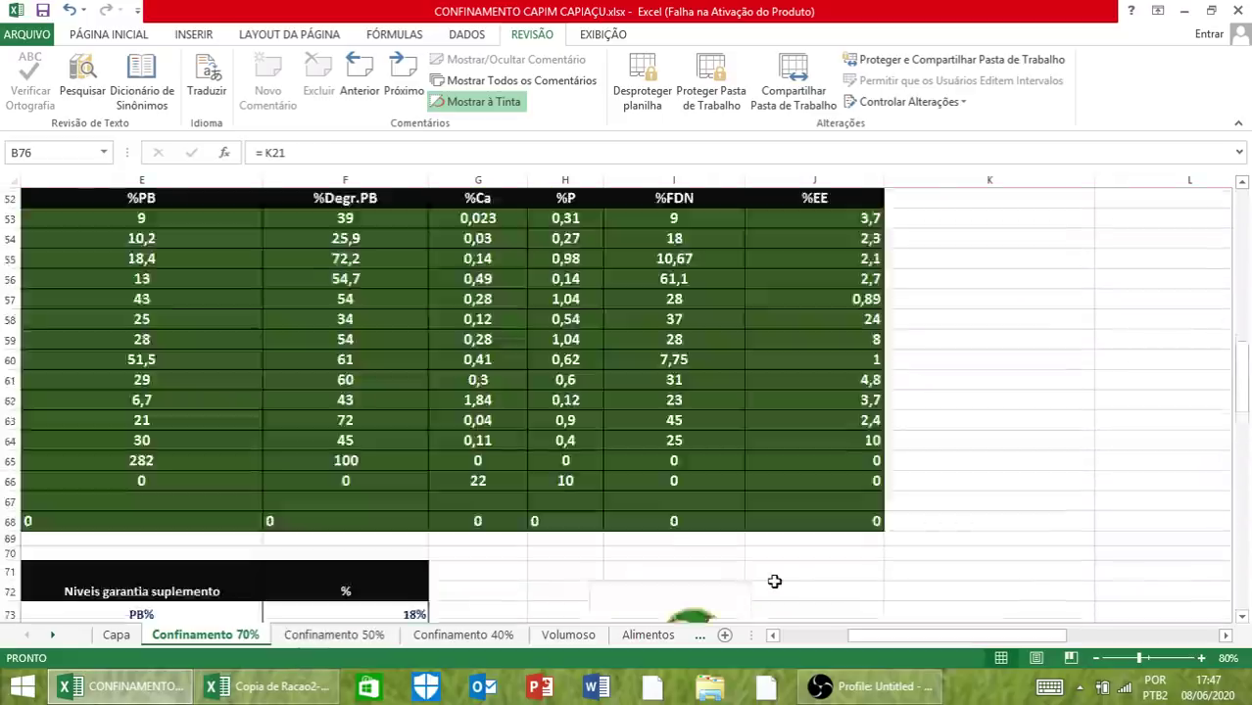
scroll(775, 579, "up", 6)
left_click(785, 640)
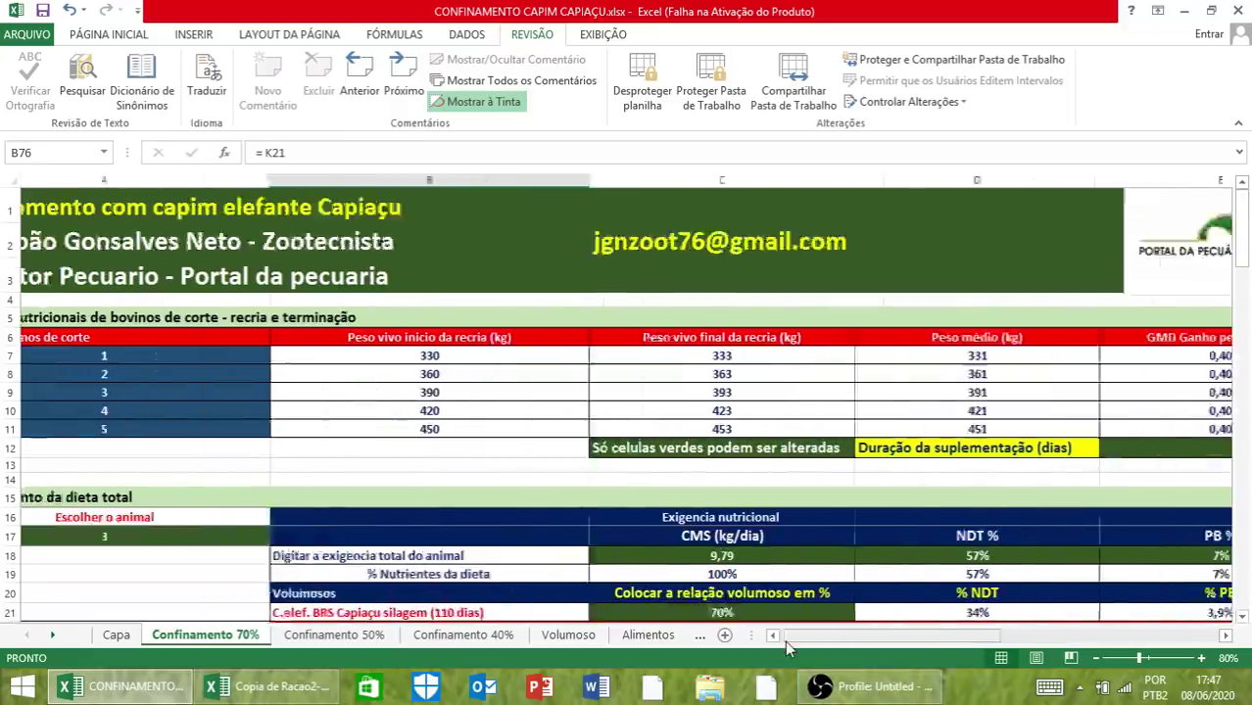
- Open the Confinamento 50% sheet and examine animal 3's weights, GMD and requirements along row 9
left_click(335, 635)
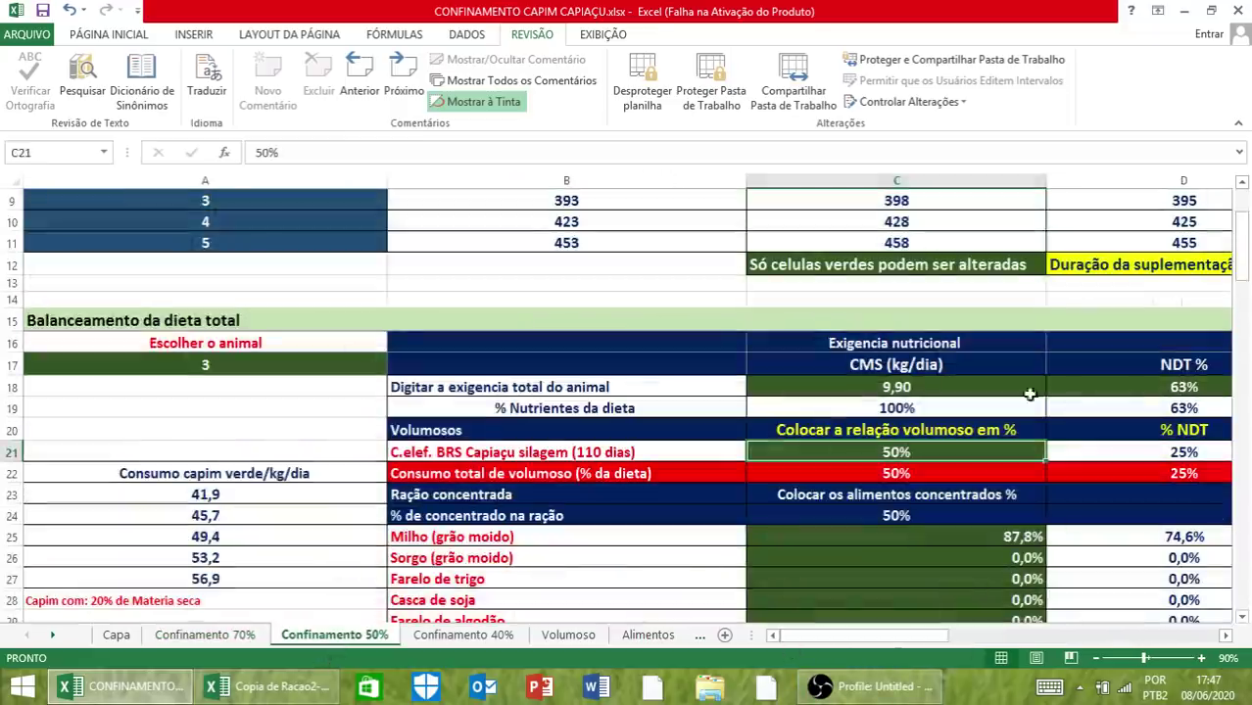
scroll(863, 419, "up", 3)
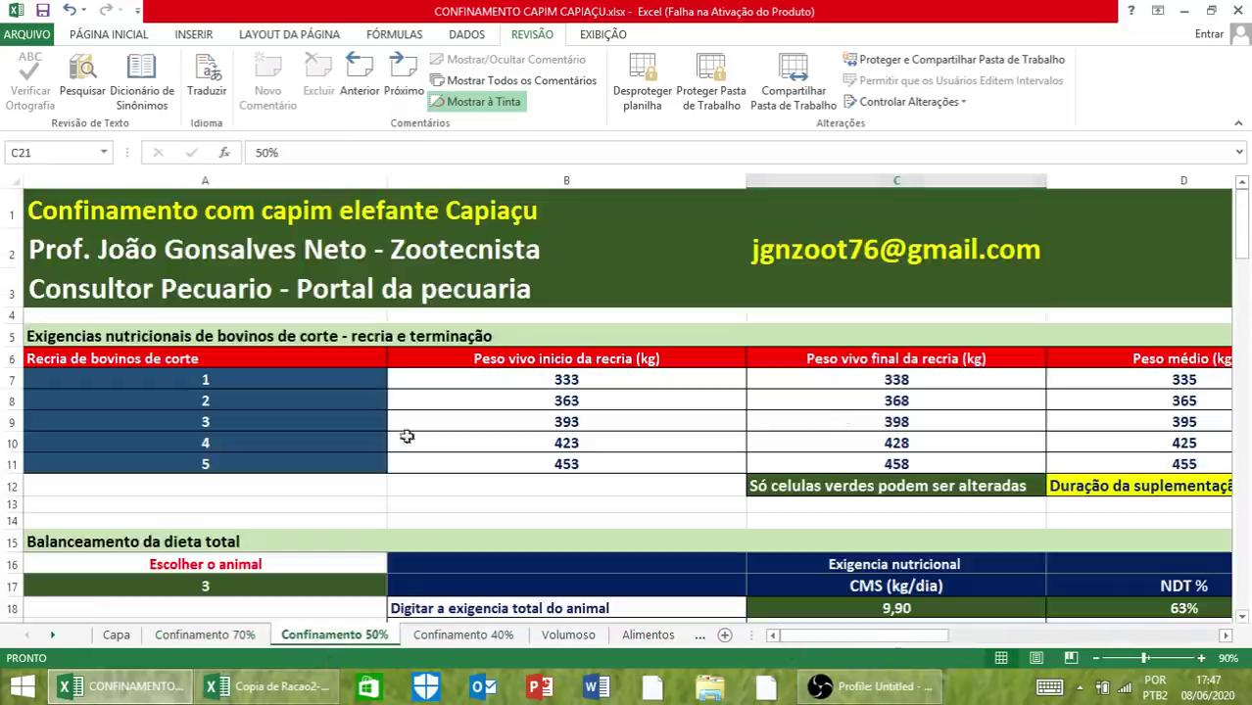
left_click(609, 426)
key("Right")
key("Right")
key("Right")
key("Right")
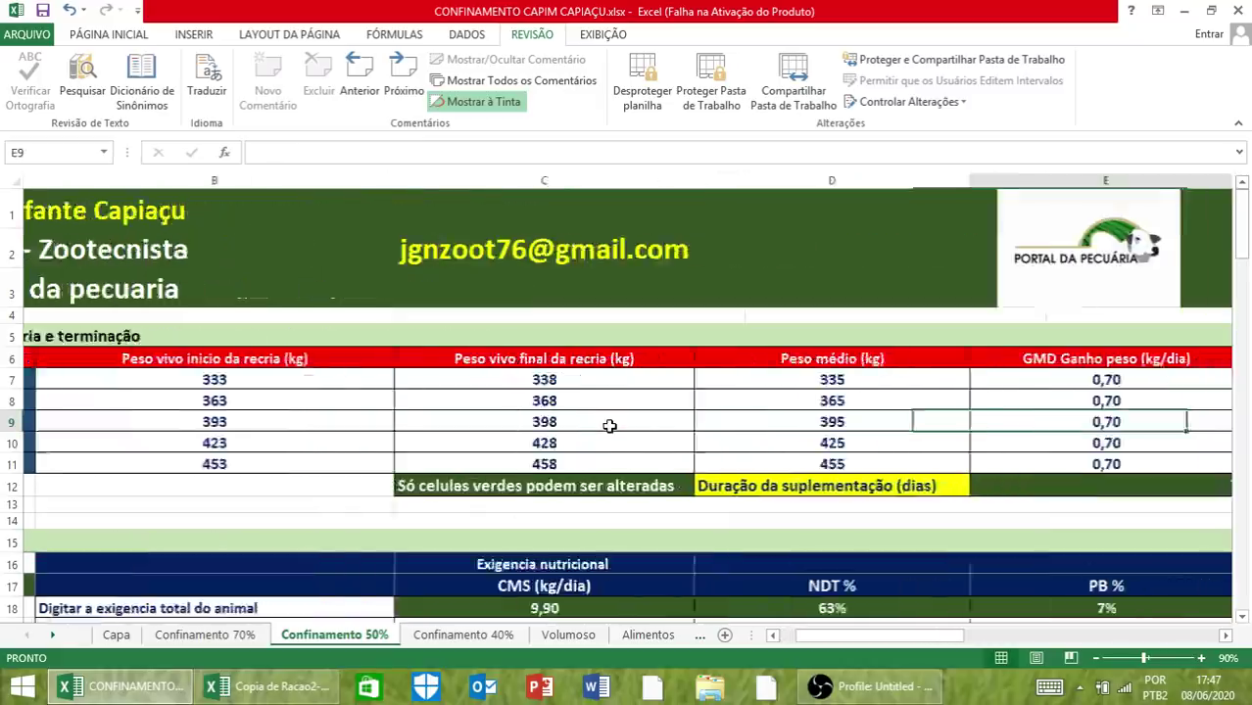
- Return to the Confinamento 70% sheet and examine its GMD and nutritional requirements for comparison with Confinamento 50%
left_click(179, 637)
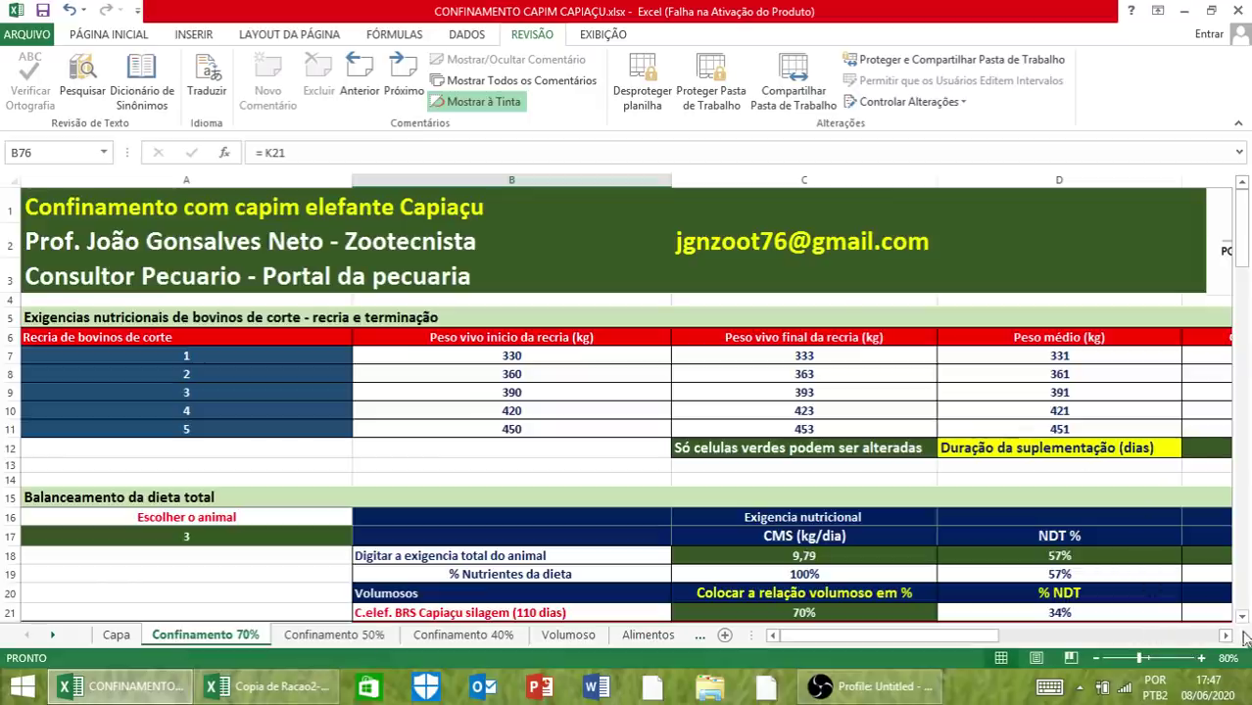
left_click(1207, 638)
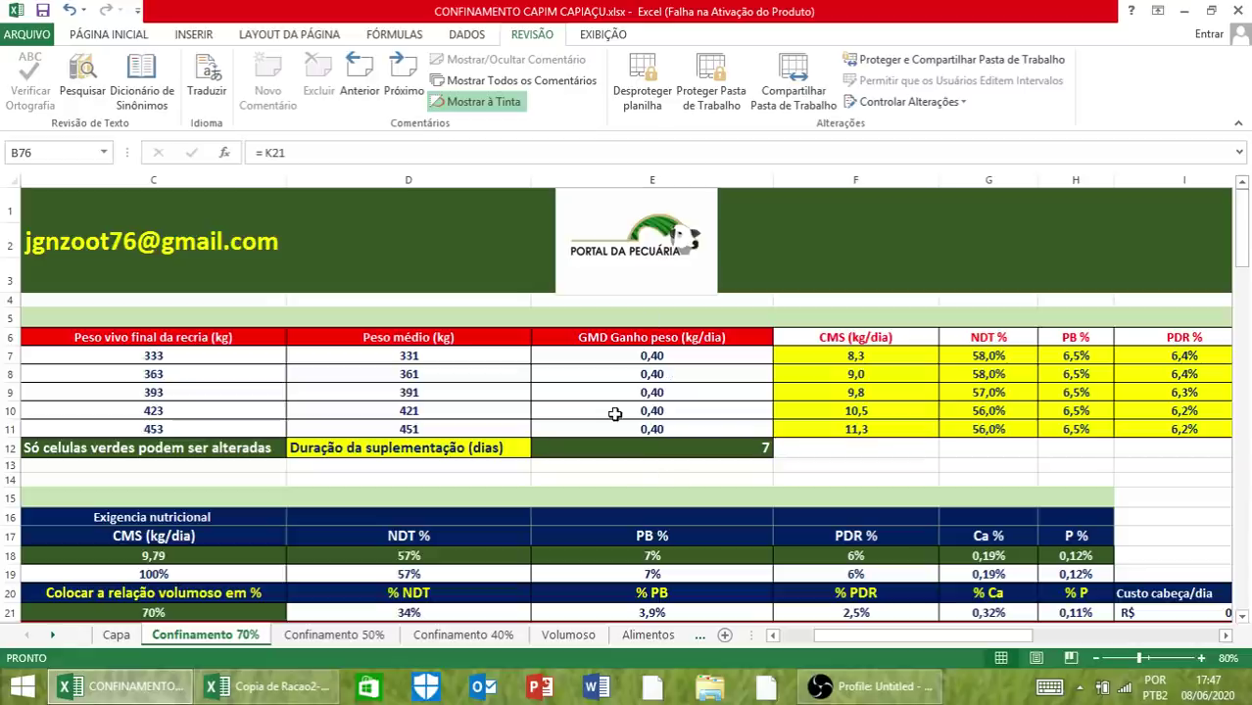
left_click(316, 635)
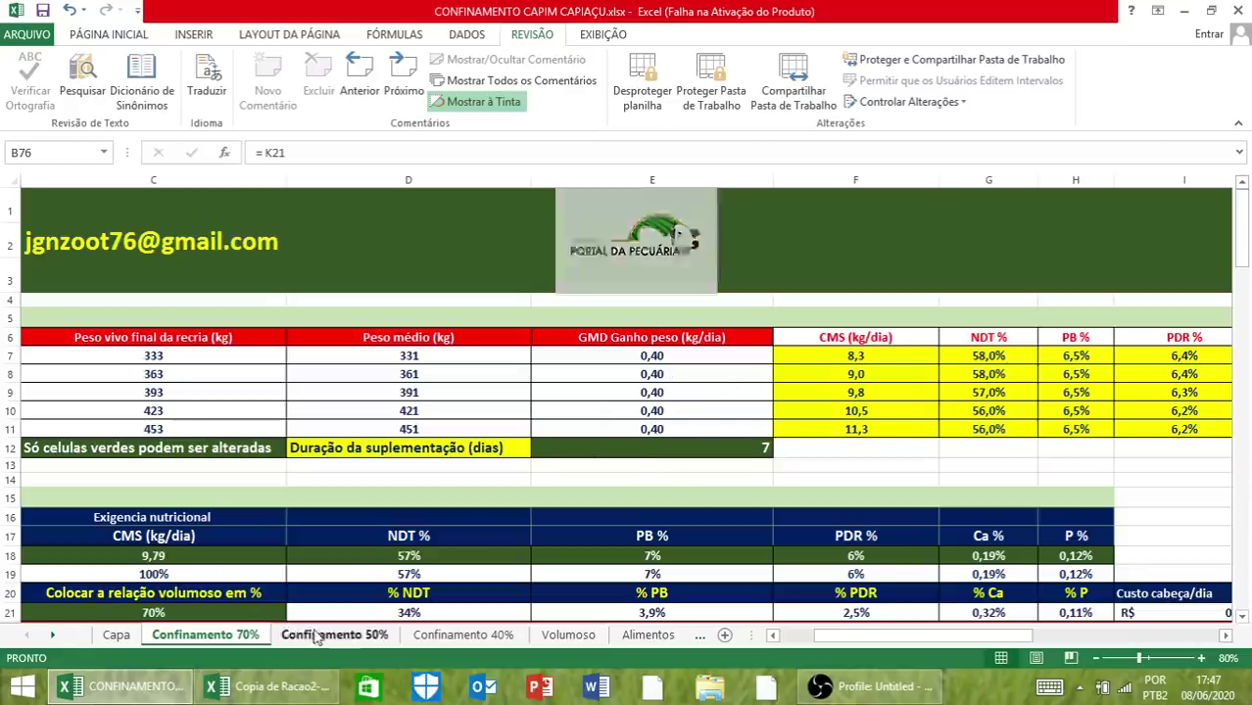
left_click(219, 638)
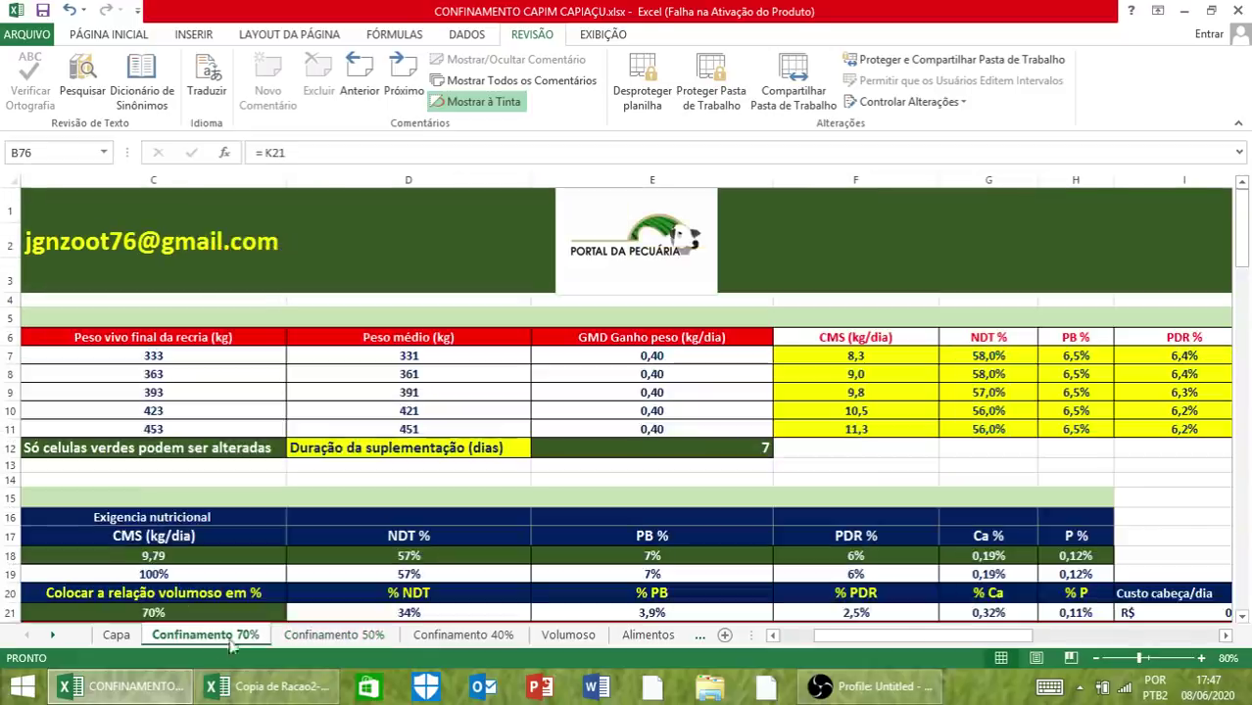
- On the Confinamento 50% sheet, review the requirements, the 50% silage diet with its concentrate ingredients, and the nutrient balance in rows 42 to 45
left_click(324, 637)
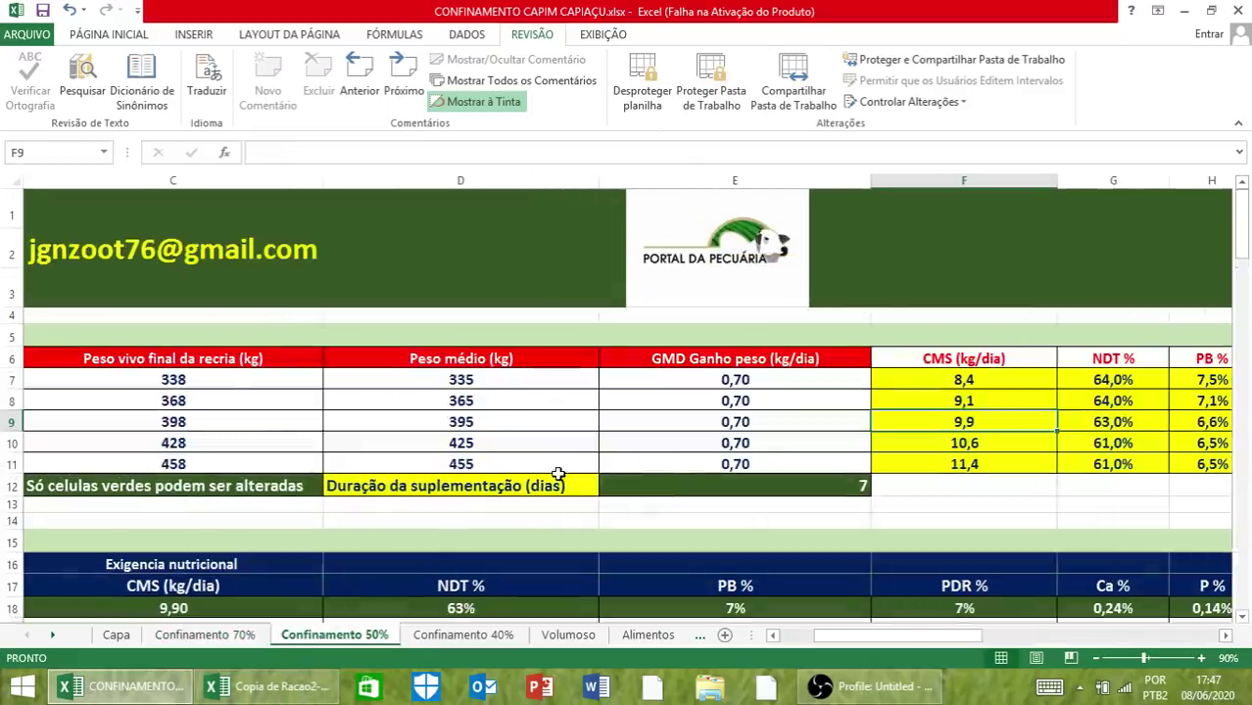
scroll(559, 475, "down", 4)
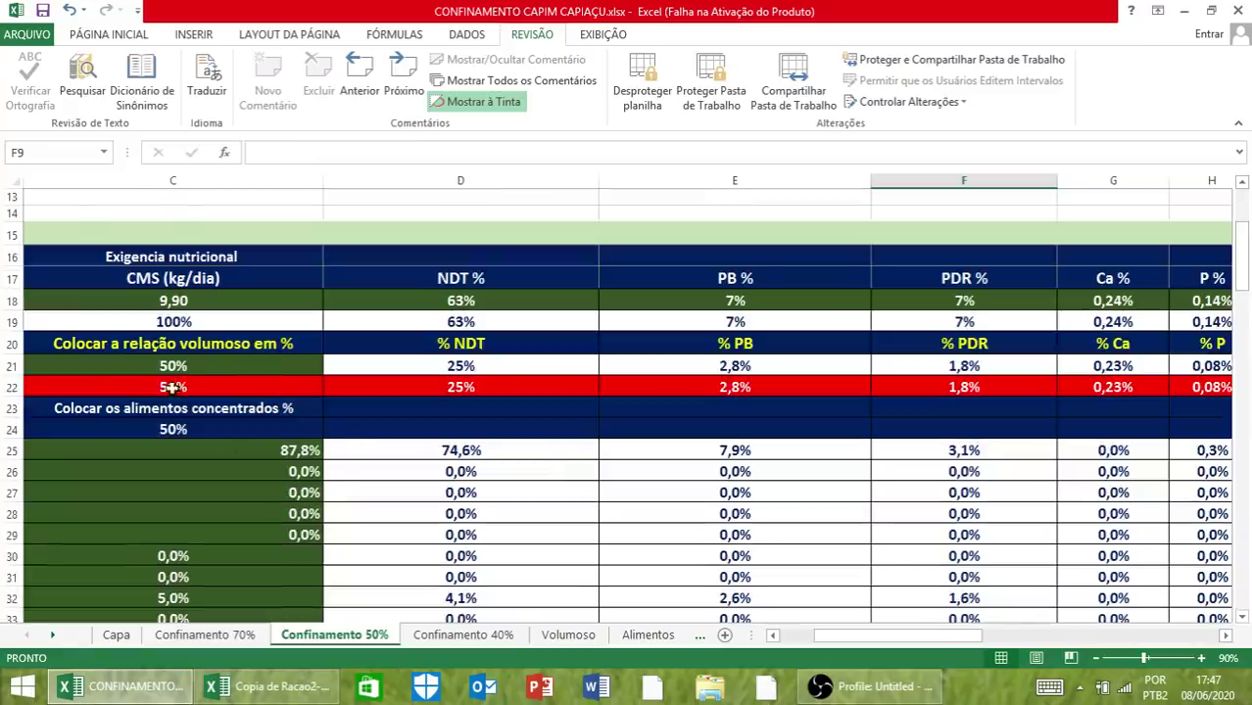
left_click(773, 636)
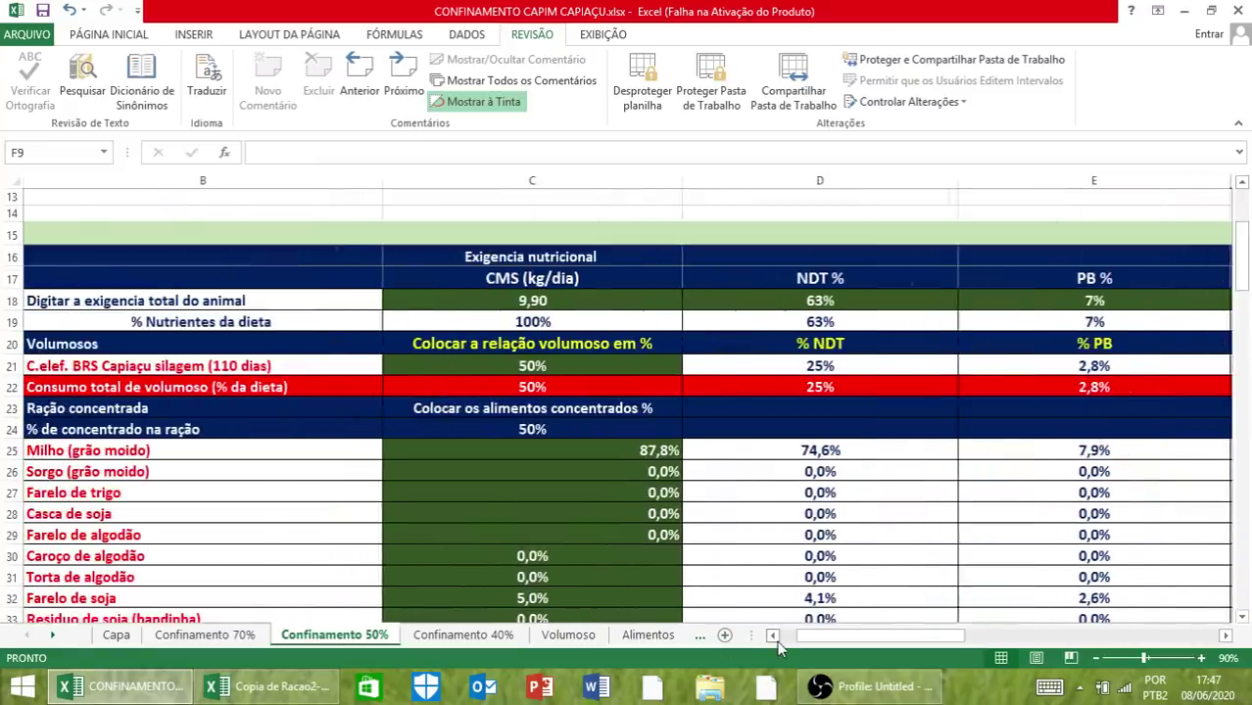
scroll(1180, 460, "up", 4)
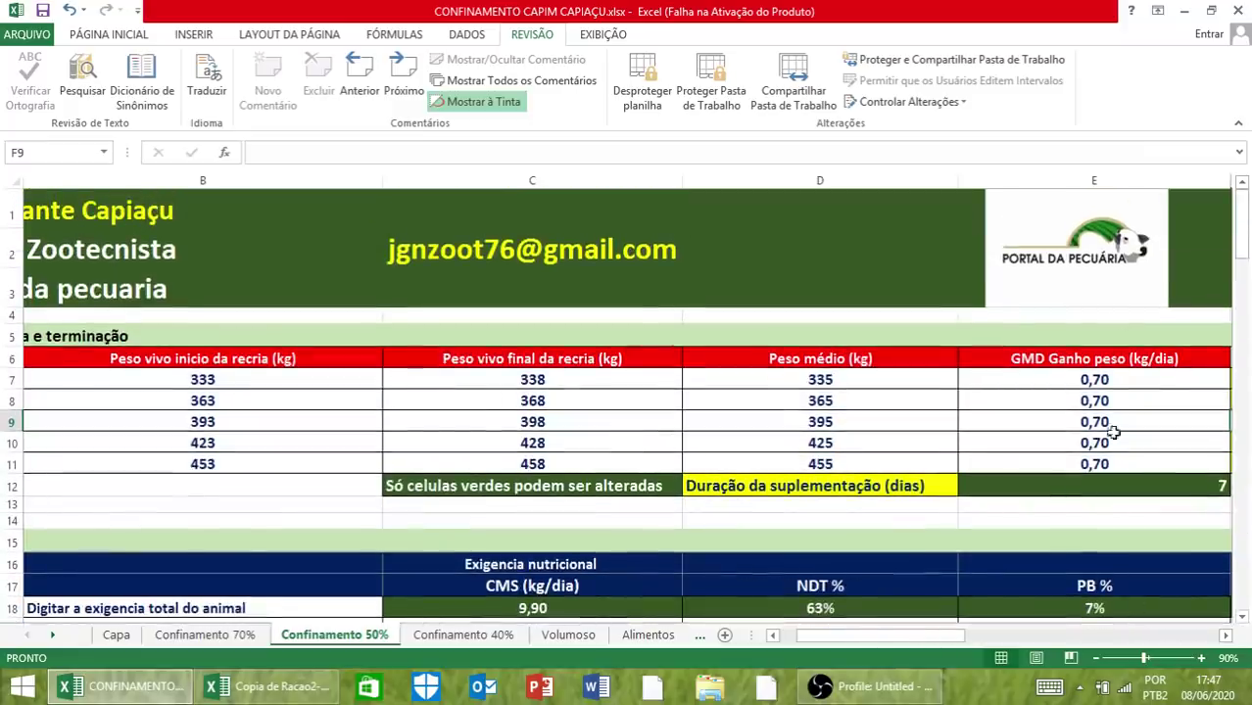
scroll(975, 482, "down", 1)
scroll(975, 482, "down", 6)
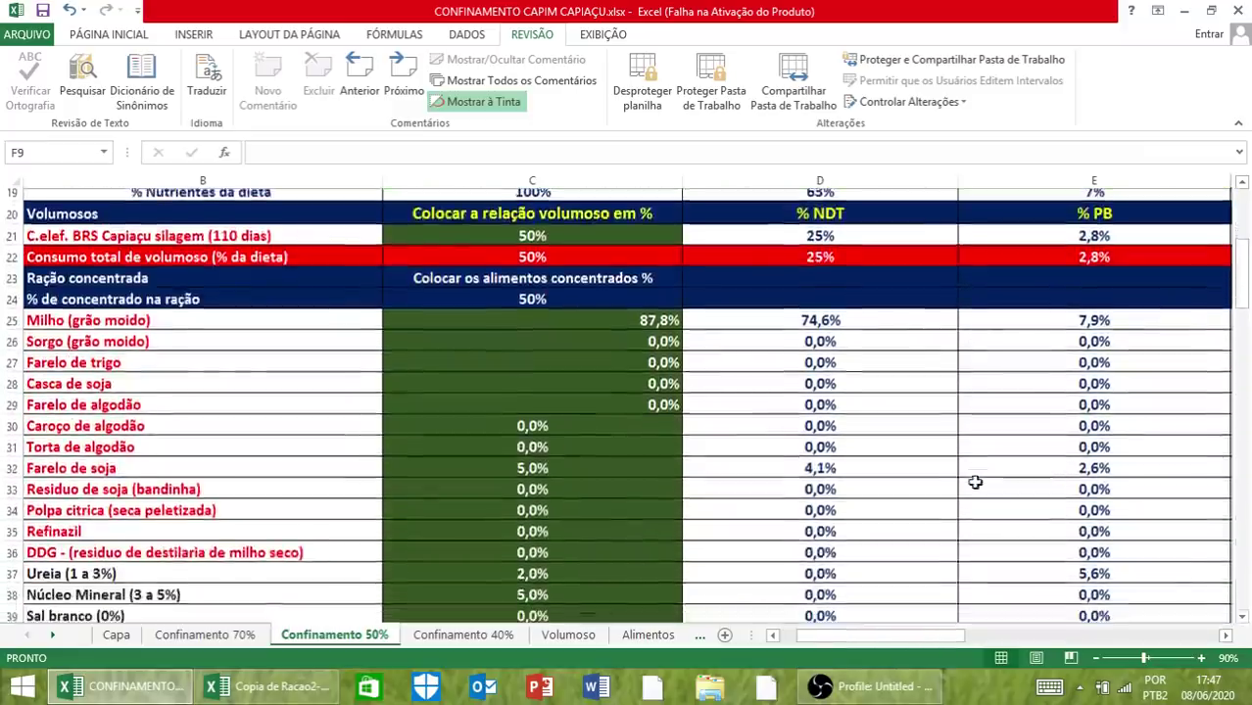
scroll(975, 482, "down", 3)
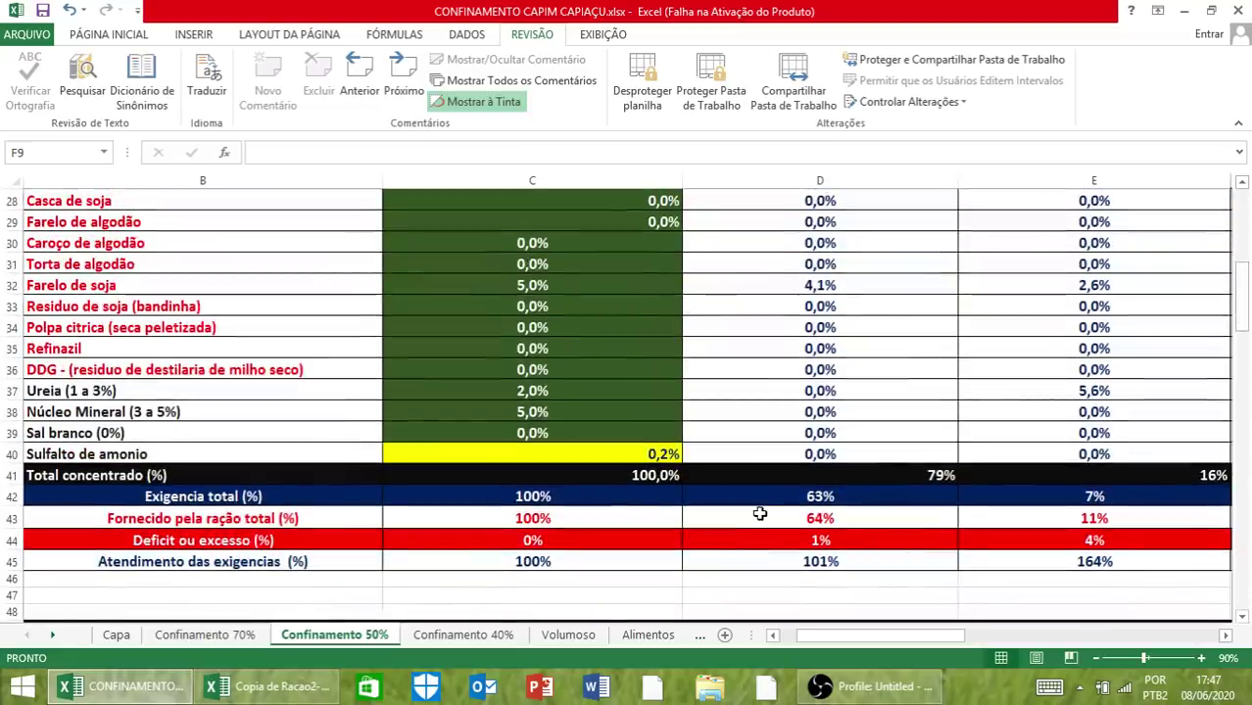
- Copy animal 3's requirements (CMS through P %) from row 9 and paste them as values into total requirement row 18, starting at C18
scroll(622, 503, "up", 8)
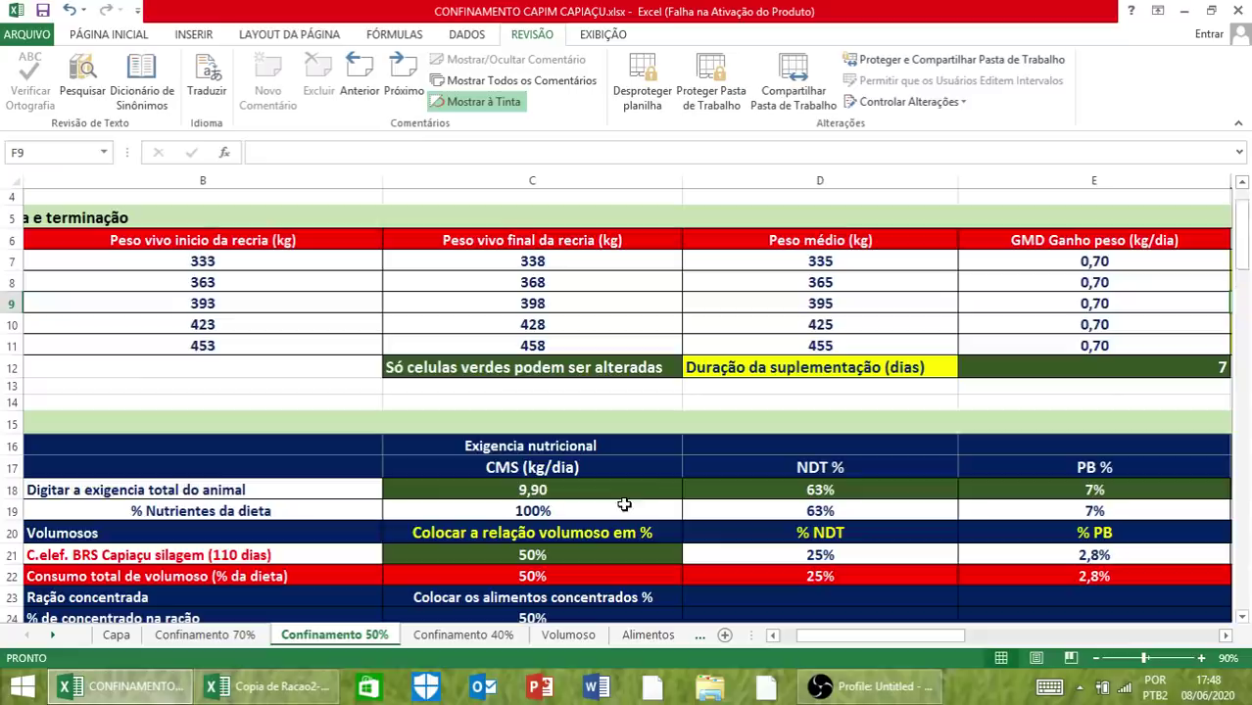
left_click(95, 302)
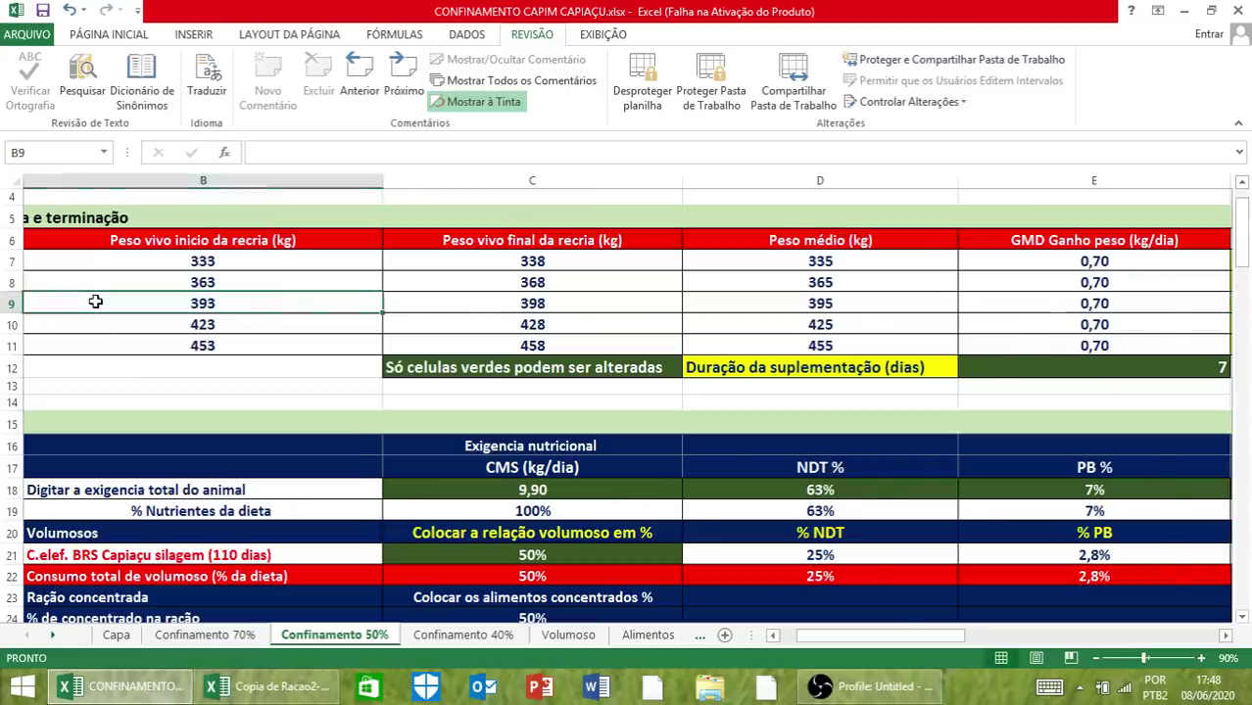
key("Left")
key("Right")
key("Right")
key("Right")
key("Right")
key("Right")
key("Right")
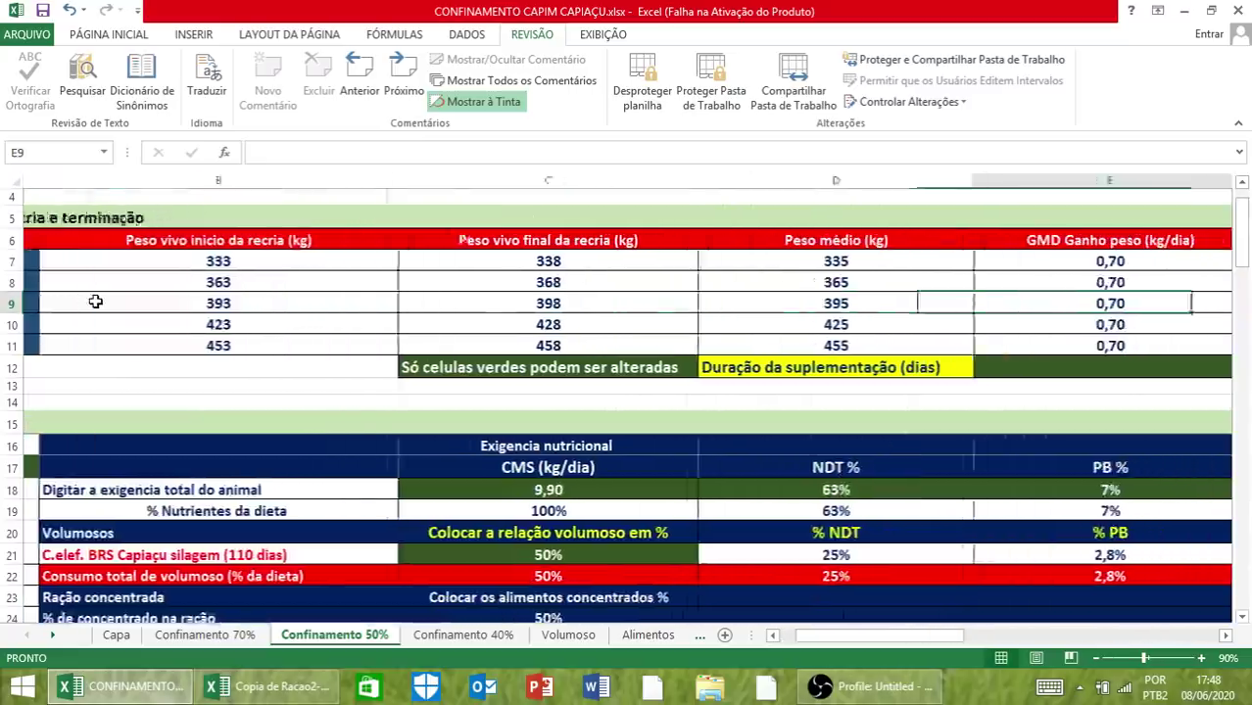
left_click_drag(967, 294, 767, 297)
right_click(766, 302)
left_click(826, 340)
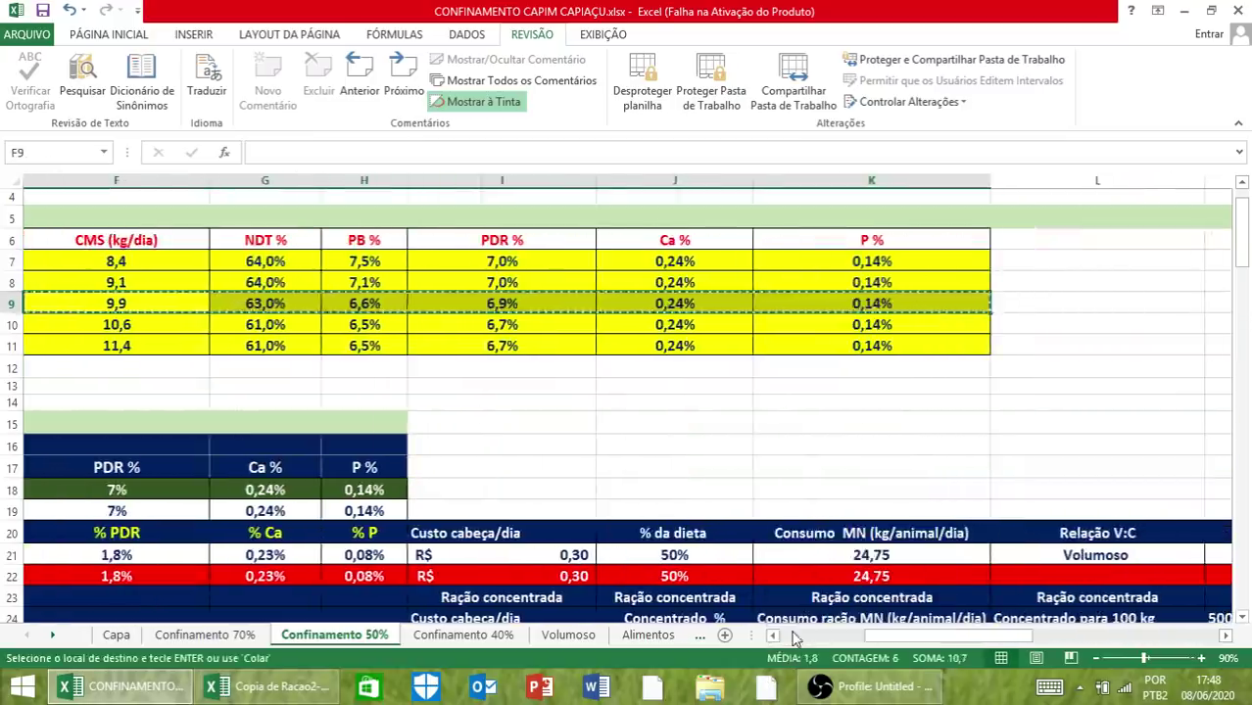
left_click(792, 638)
left_click(852, 491)
right_click(852, 491)
left_click(918, 231)
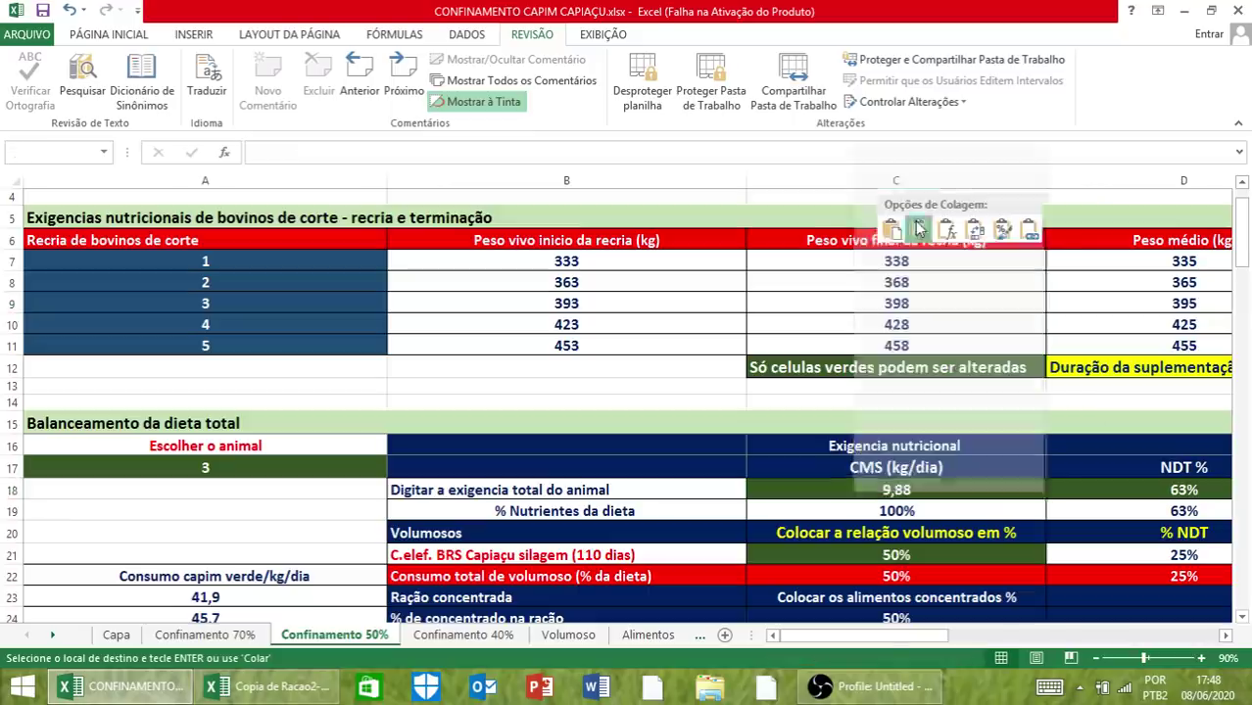
- Set Sal branco, Núcleo Mineral and Ureia to 0% in the concentrate
scroll(1034, 478, "down", 2)
scroll(1034, 478, "down", 5)
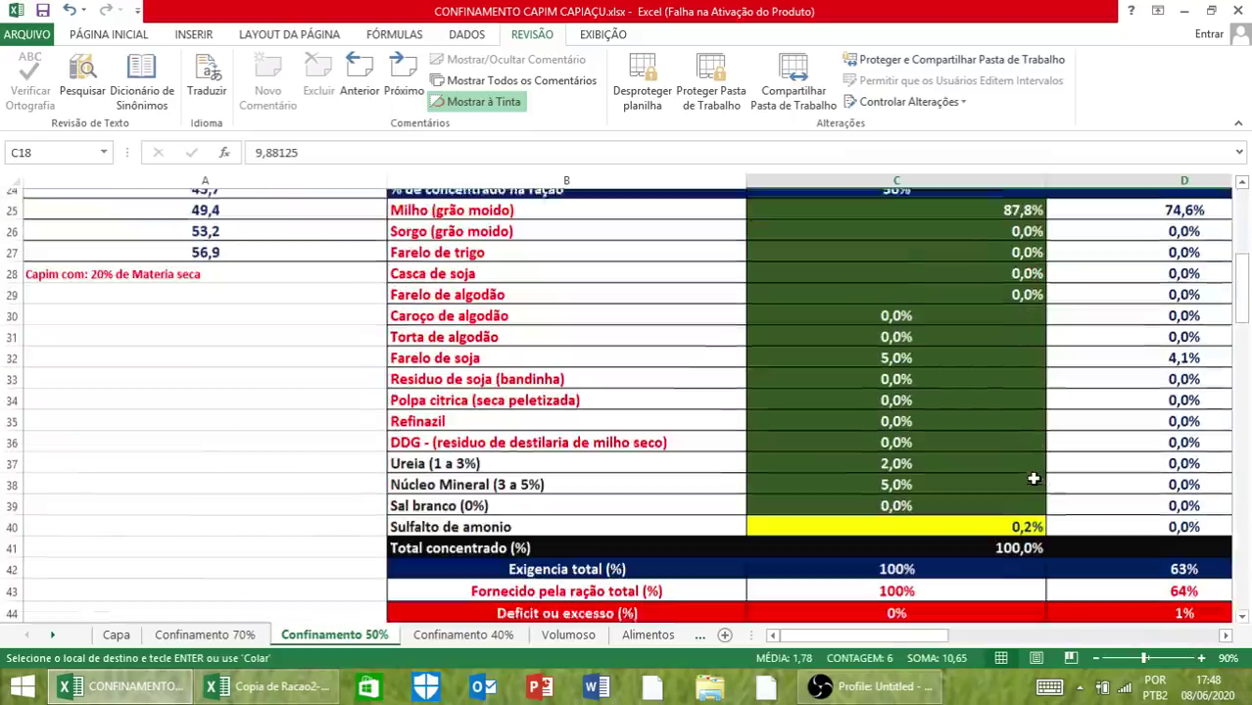
left_click(867, 495)
double_click(868, 495)
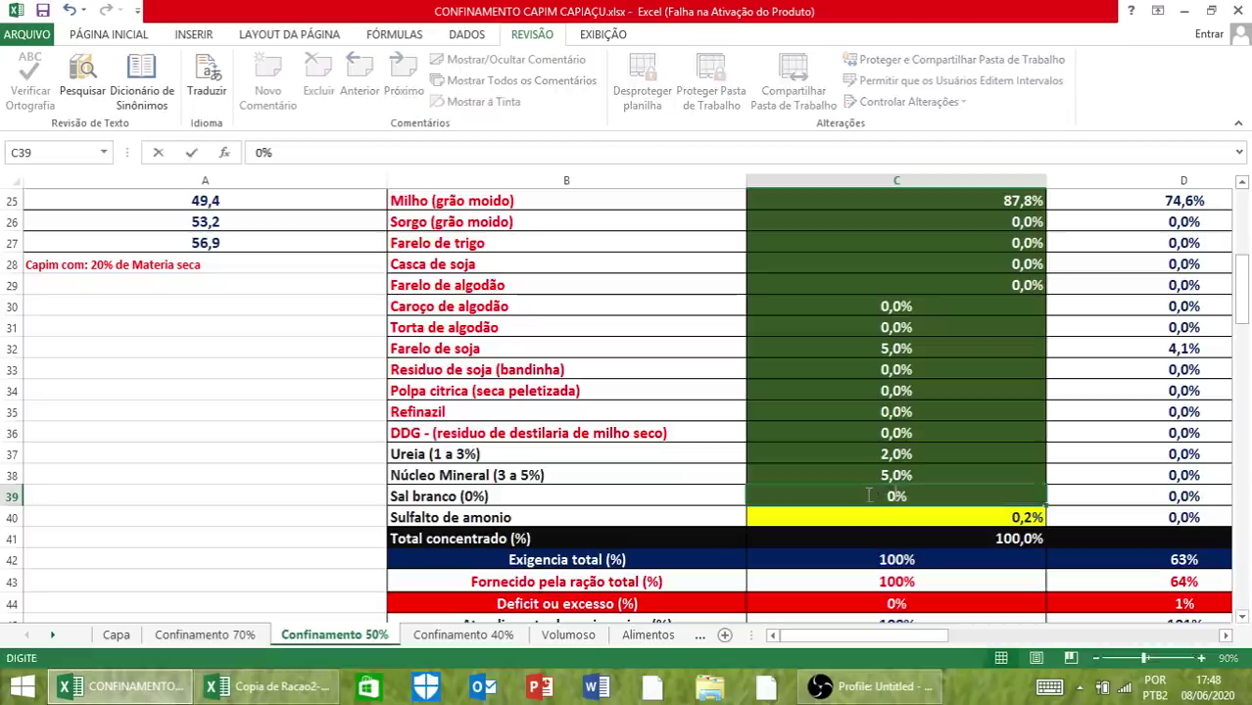
key("Up")
type("0")
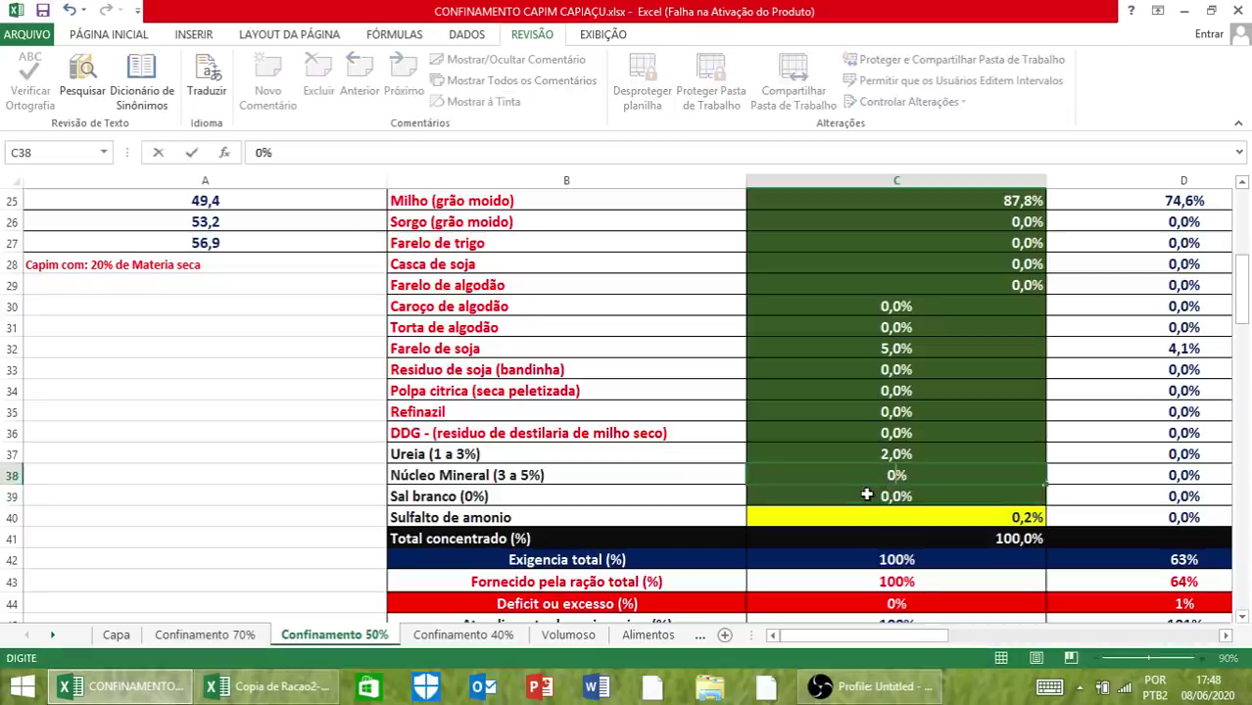
key("Up")
type("0")
- Zero the Farelo de soja and Milho (grão moido) percentages in the concentrate
key("Up")
key("Up")
key("Up")
key("Up")
key("Up")
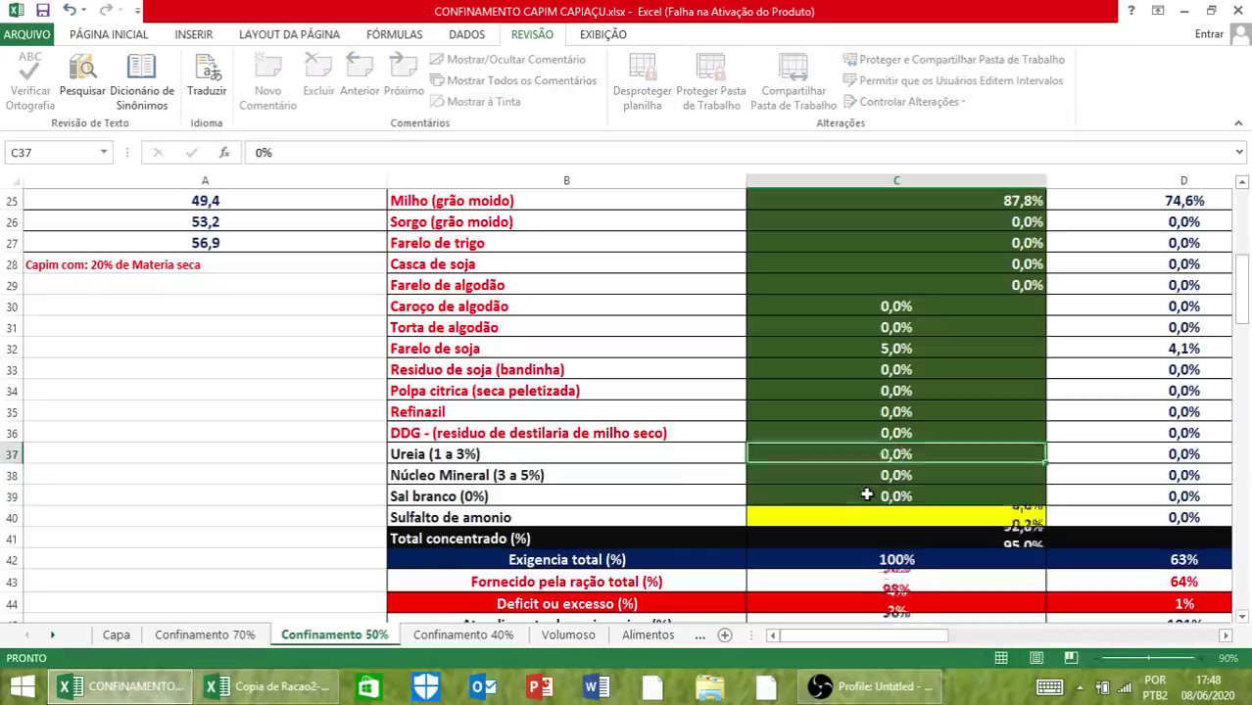
type("0")
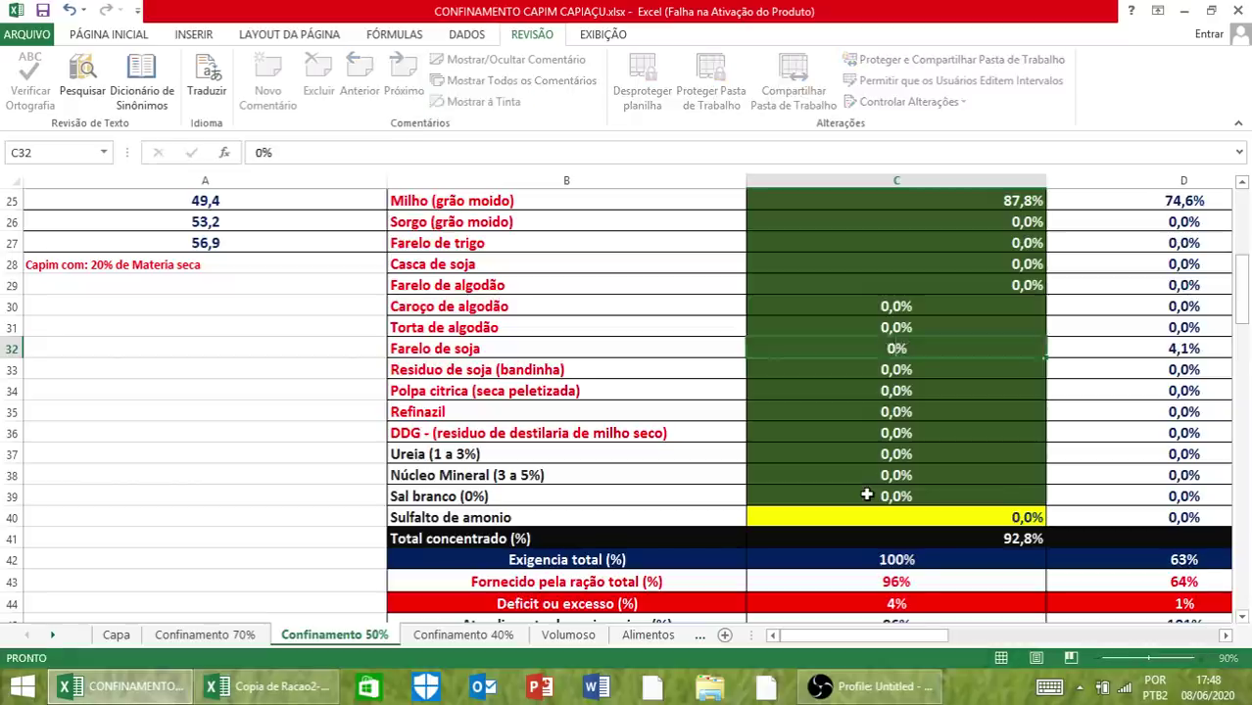
key("Up")
key("Up")
key("Up")
key("Up")
key("Up")
key("Up")
key("Up")
type("0")
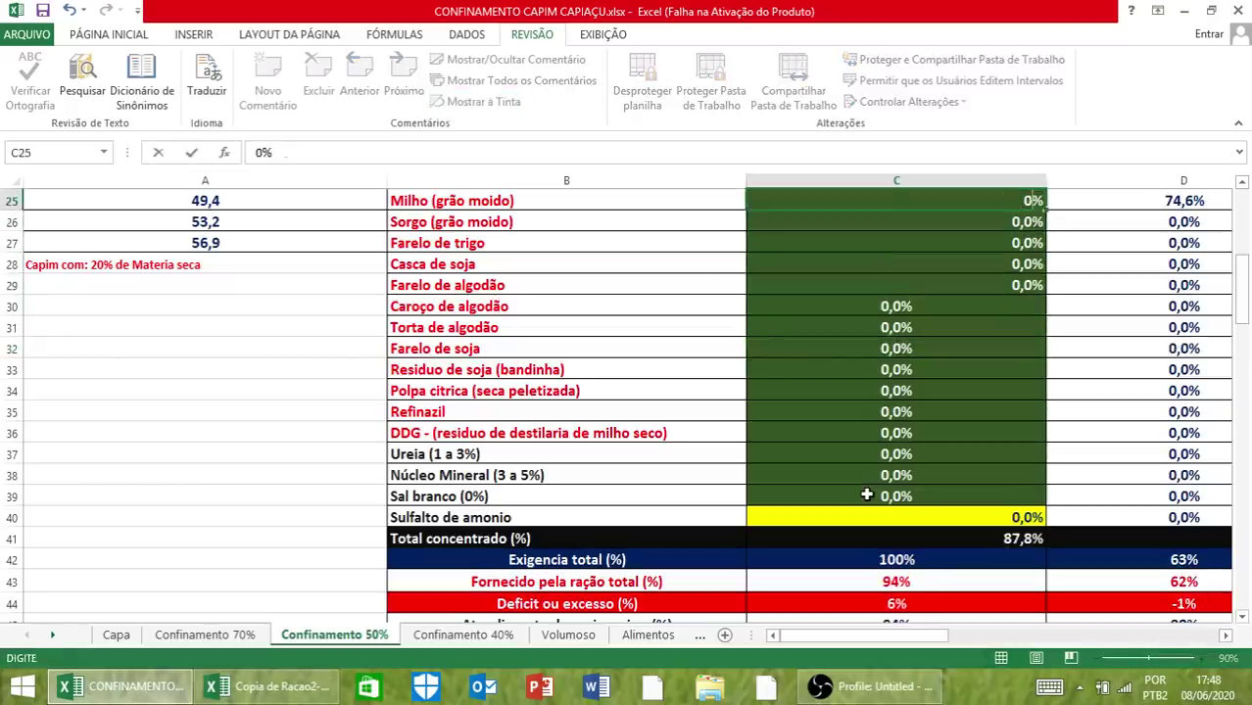
key("Return")
- Enter 5% Núcleo Mineral and 2% Ureia in the concentrate
left_click(866, 496)
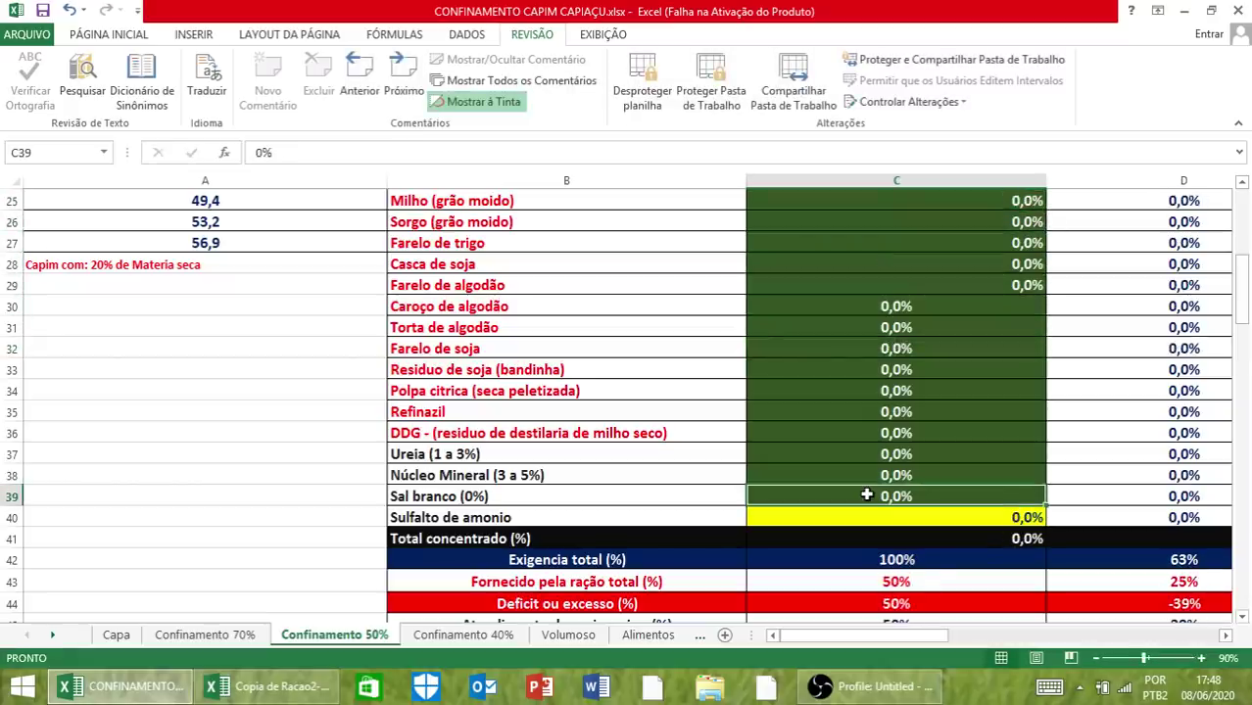
left_click(878, 472)
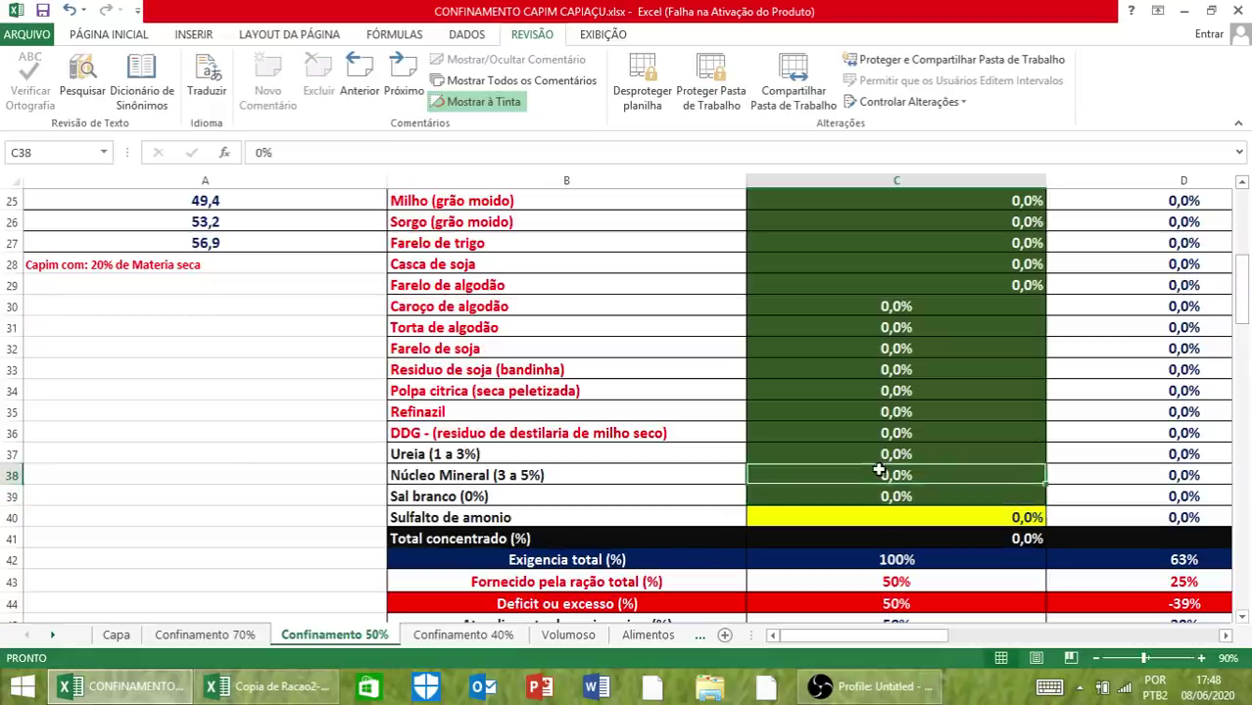
type("5")
key("Up")
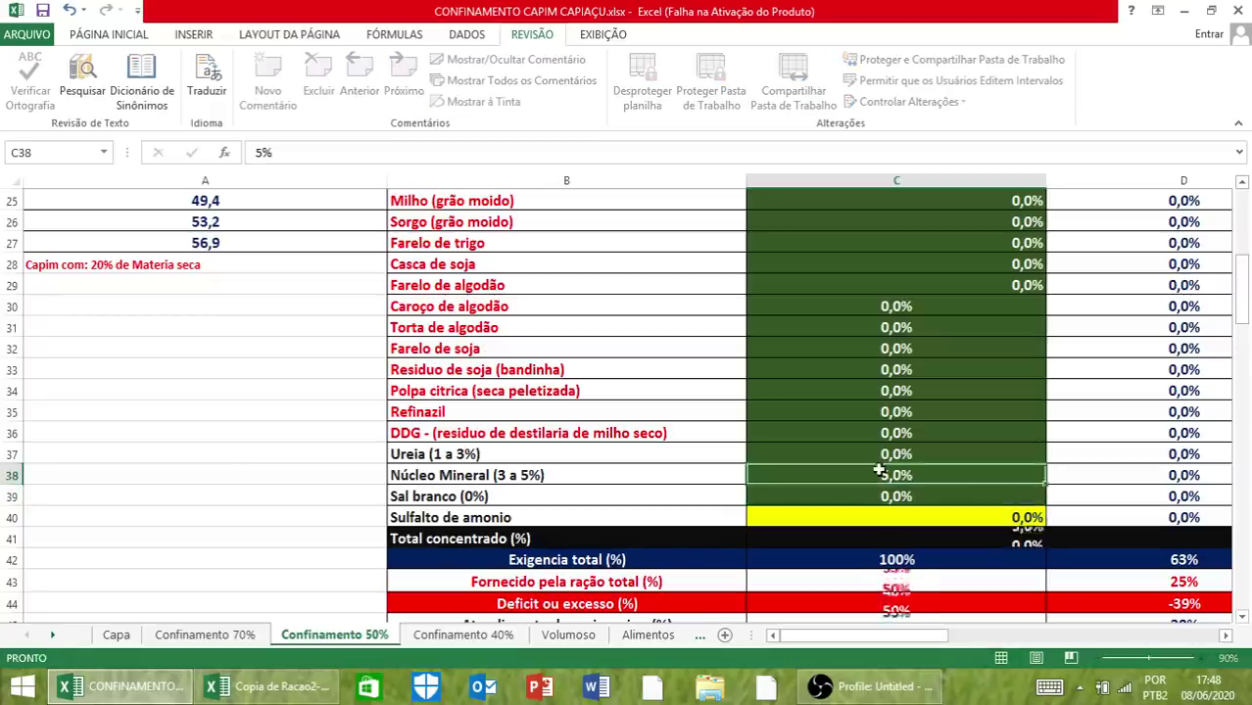
type("2")
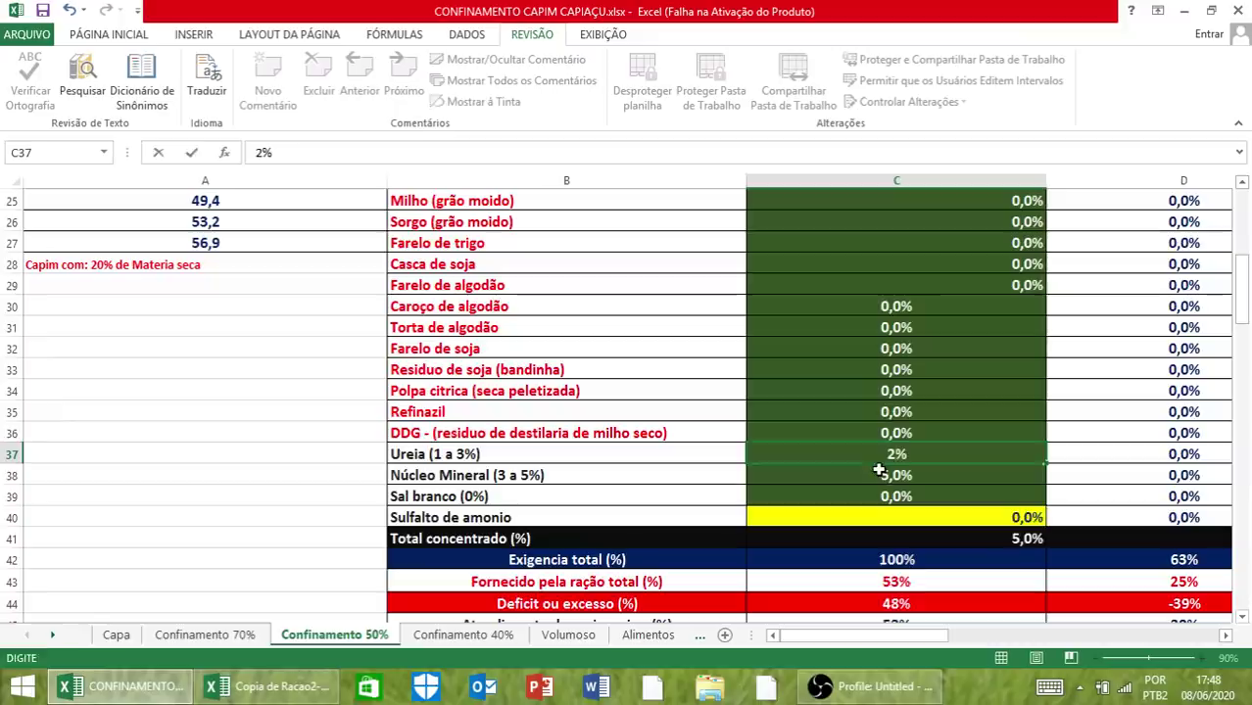
key("Up")
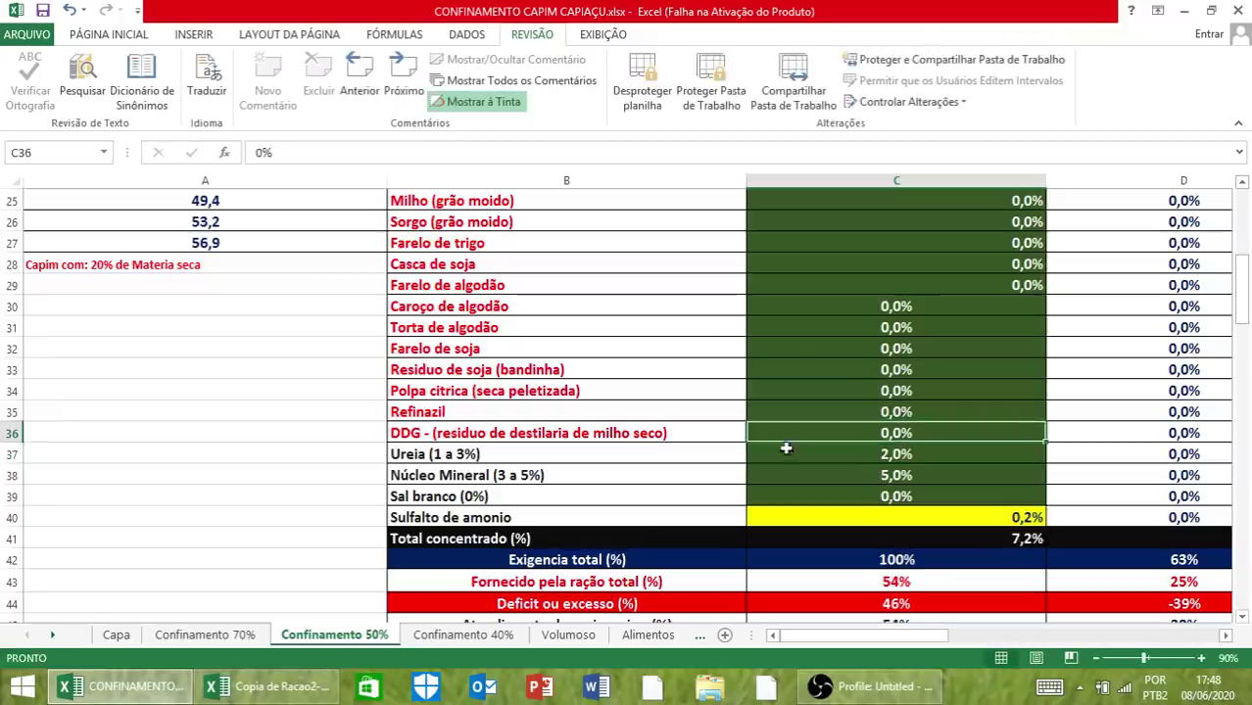
- Set Farelo de soja to 5% and Milho (grão moido) to 87% in the concentrate
left_click(820, 351)
type("5")
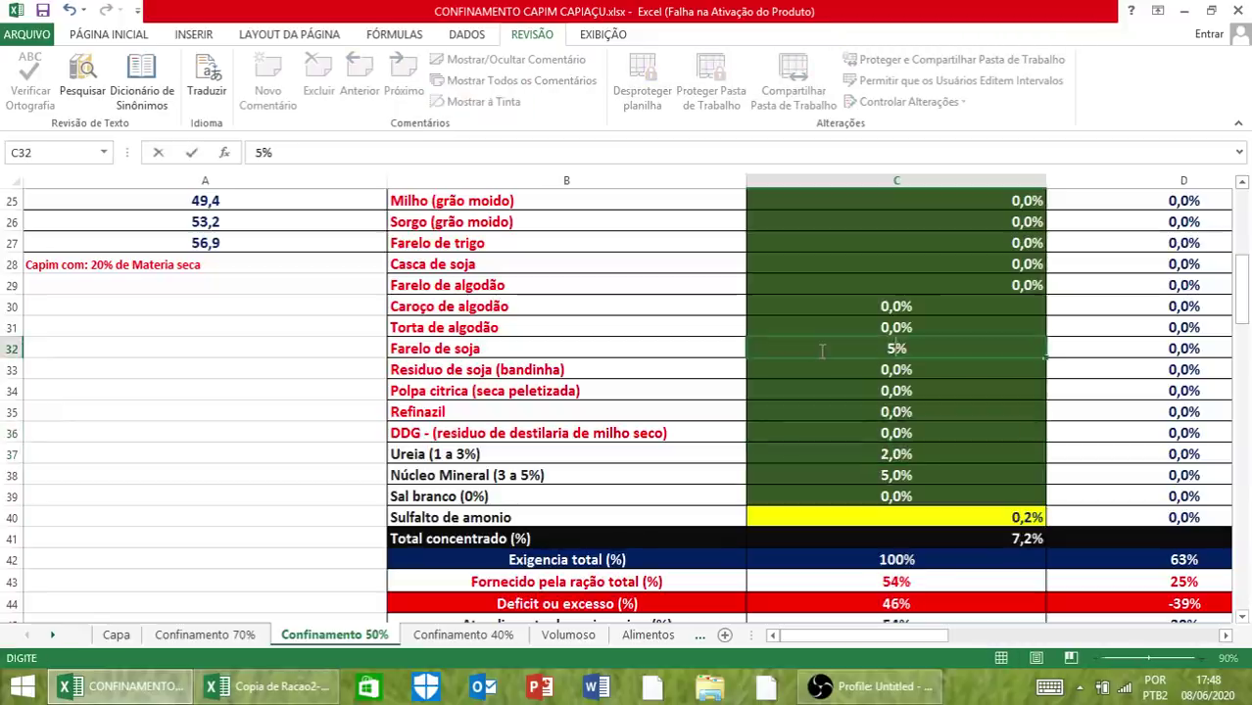
key("Up")
key("Up")
key("Up")
key("Up")
key("Up")
key("Up")
key("Up")
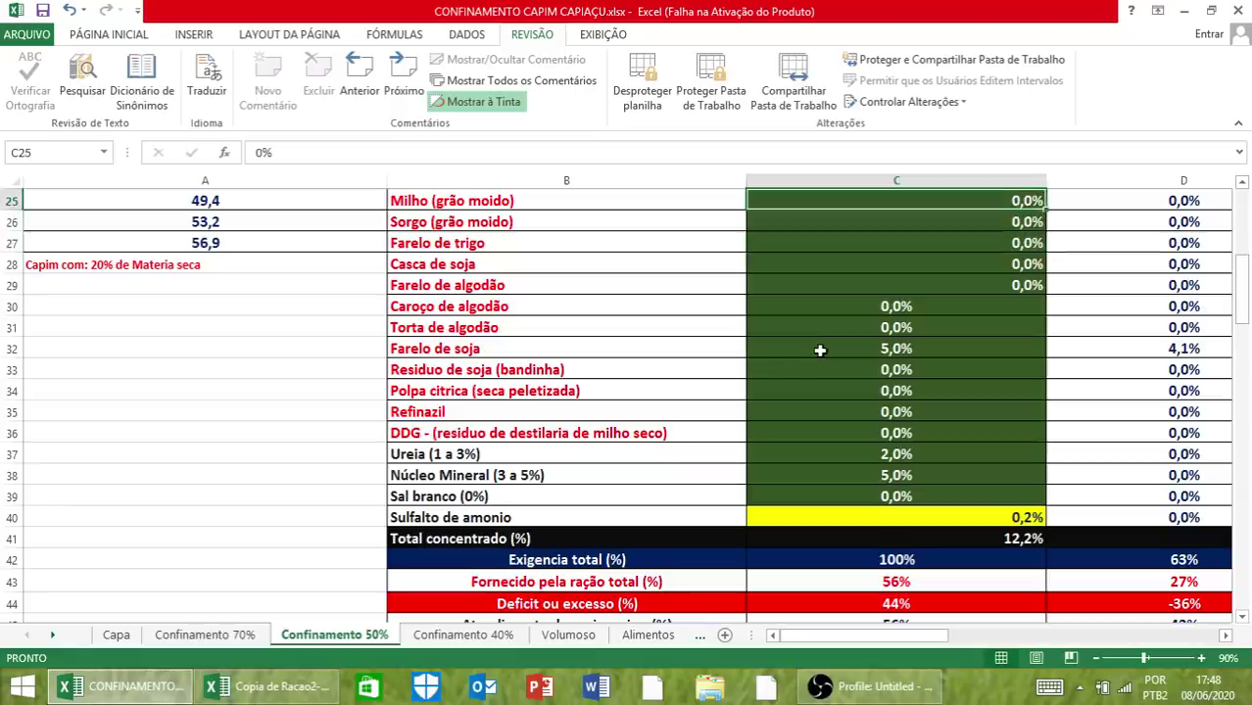
type("87")
key("Return")
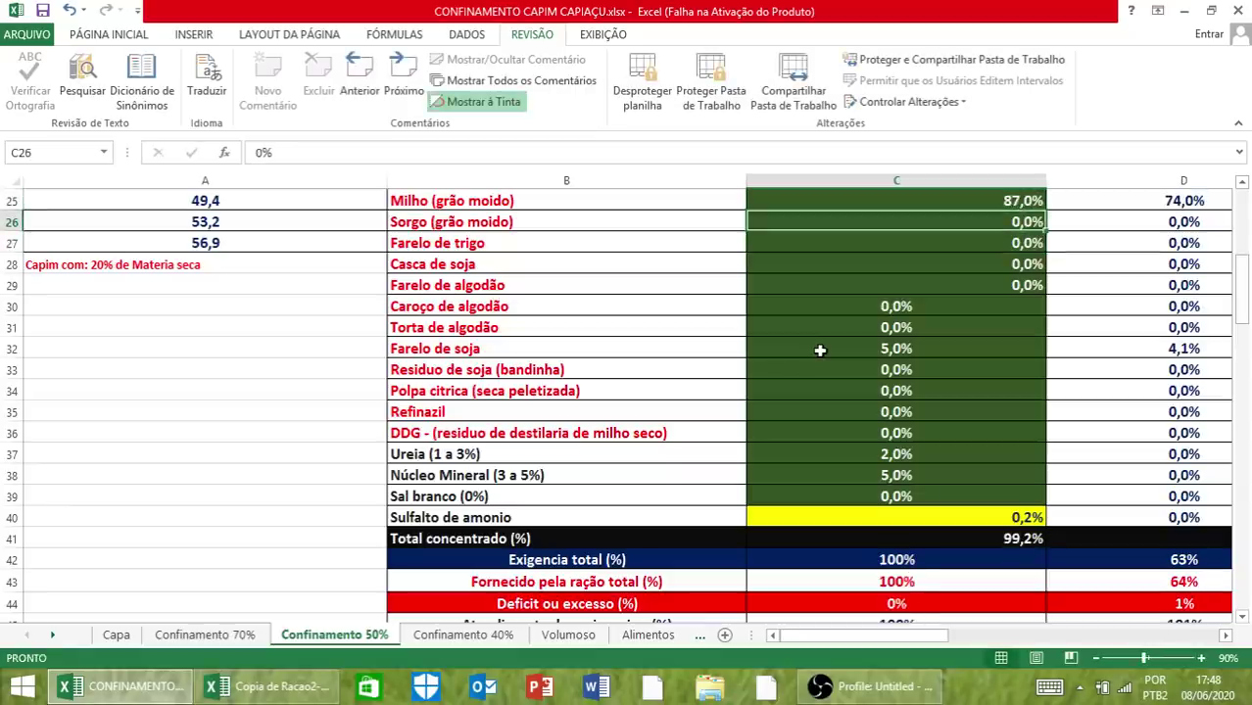
- Adjust Milho (grão moido) in the concentrate to 87,8%
left_click(979, 199)
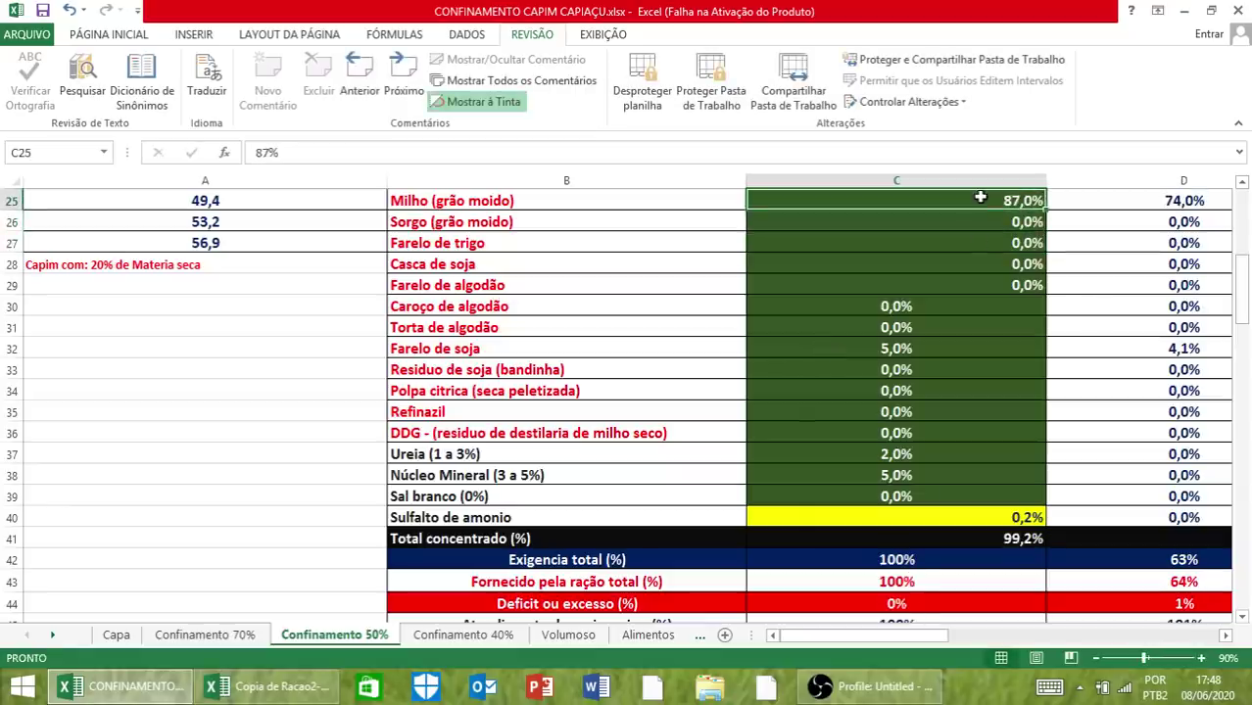
type("87,8")
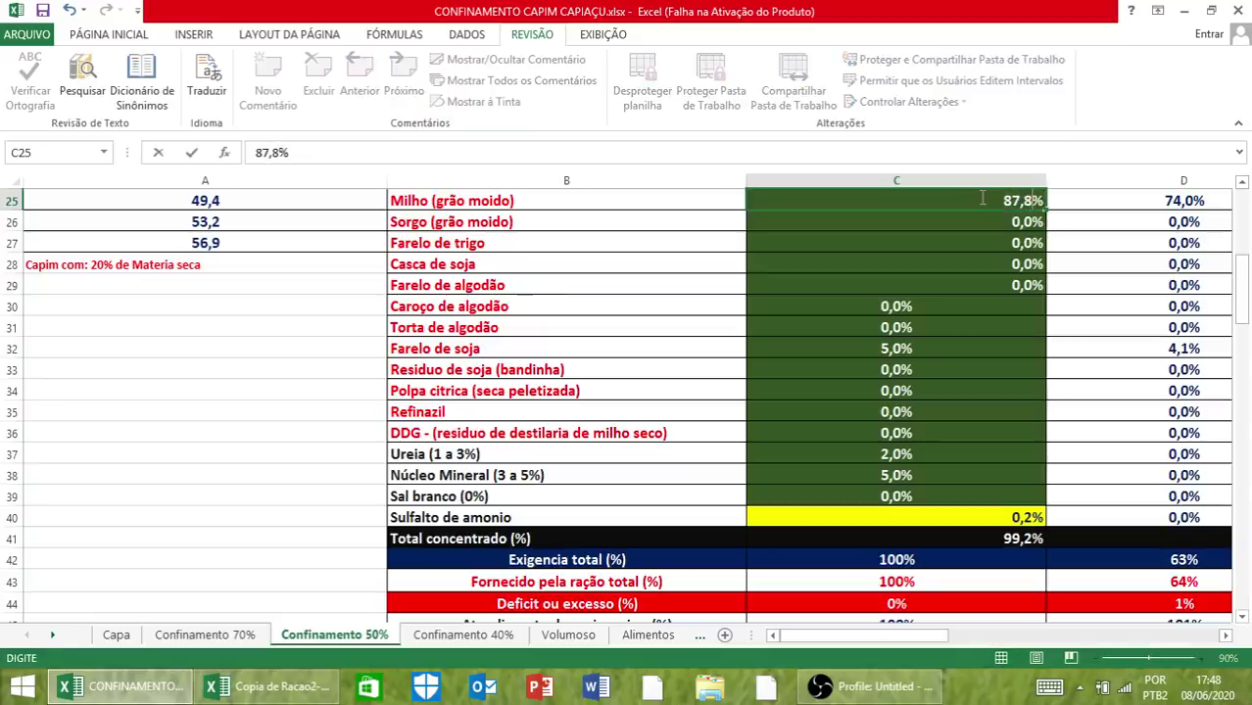
key("Return")
- Check the concentrate total, the nutrient balance in rows 42 to 45, and the feed cost and composition table
scroll(1005, 281, "down", 2)
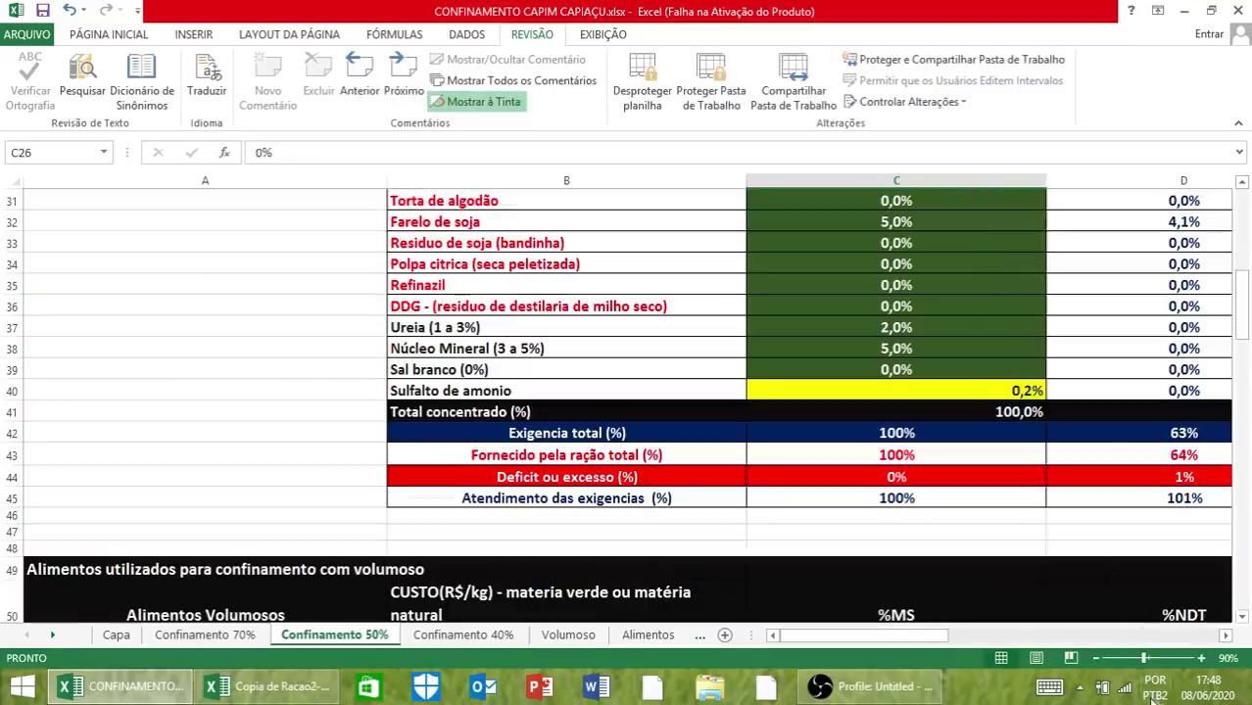
left_click(1225, 634)
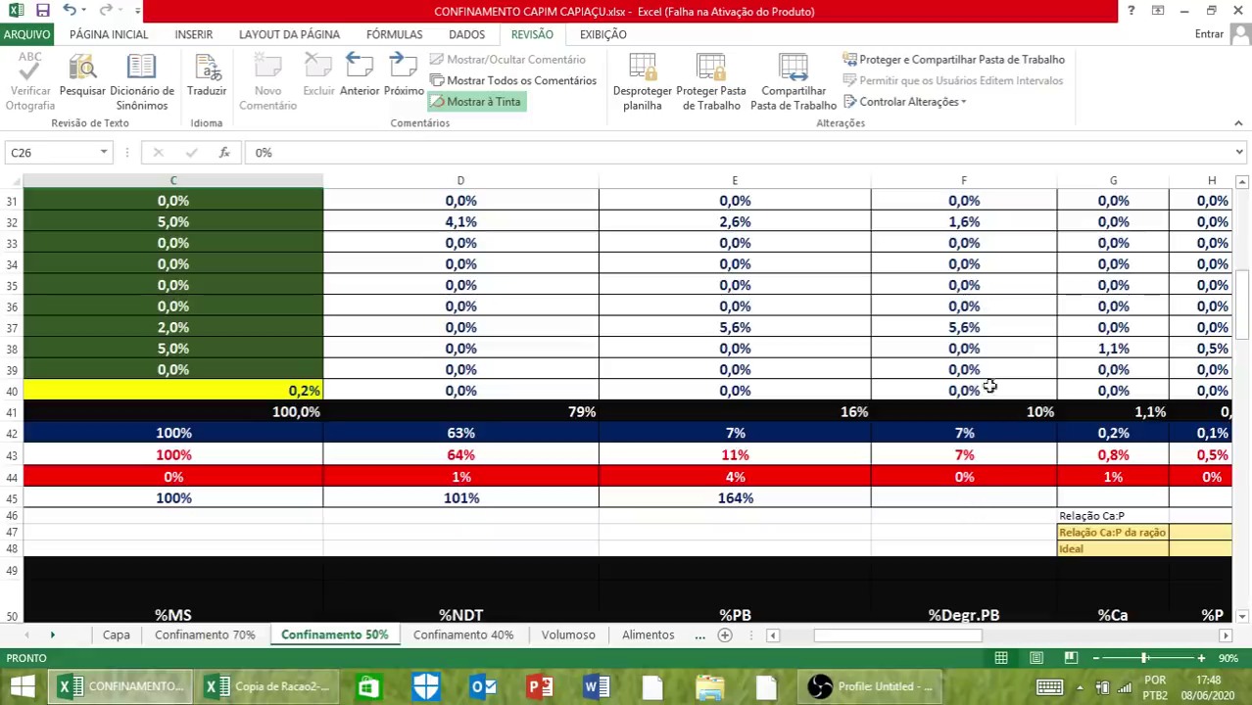
scroll(759, 510, "down", 5)
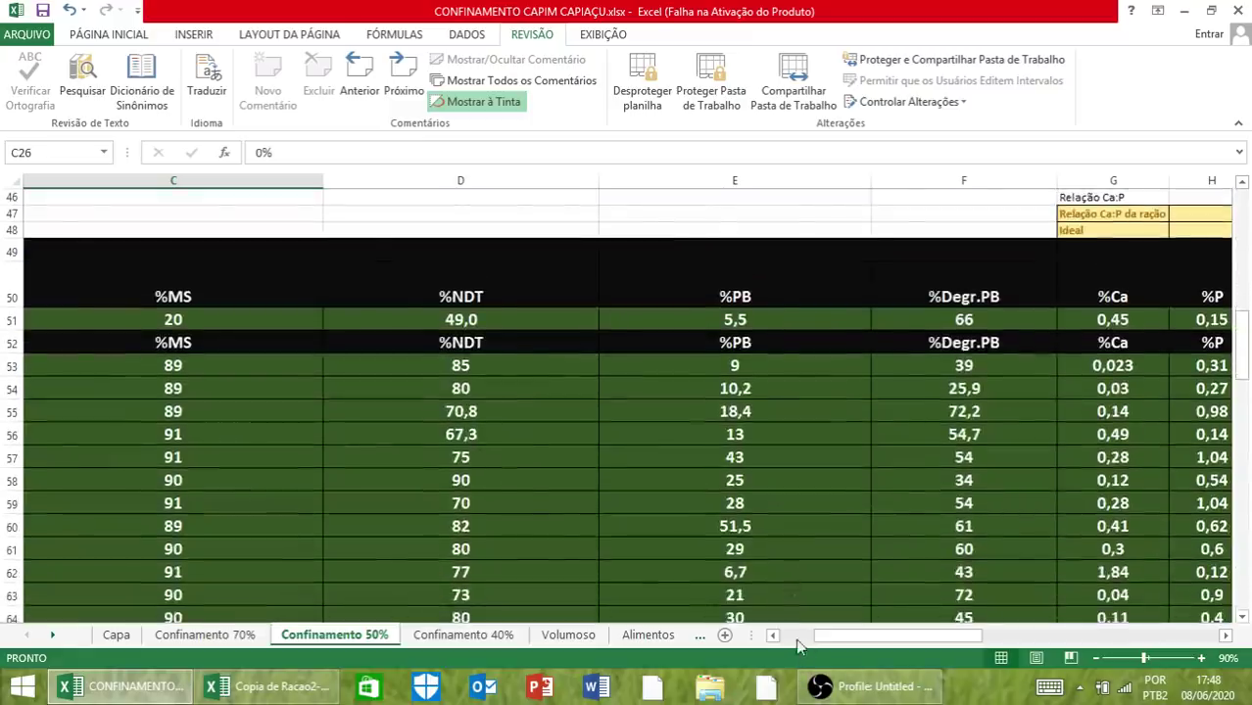
left_click(798, 637)
scroll(710, 582, "down", 9)
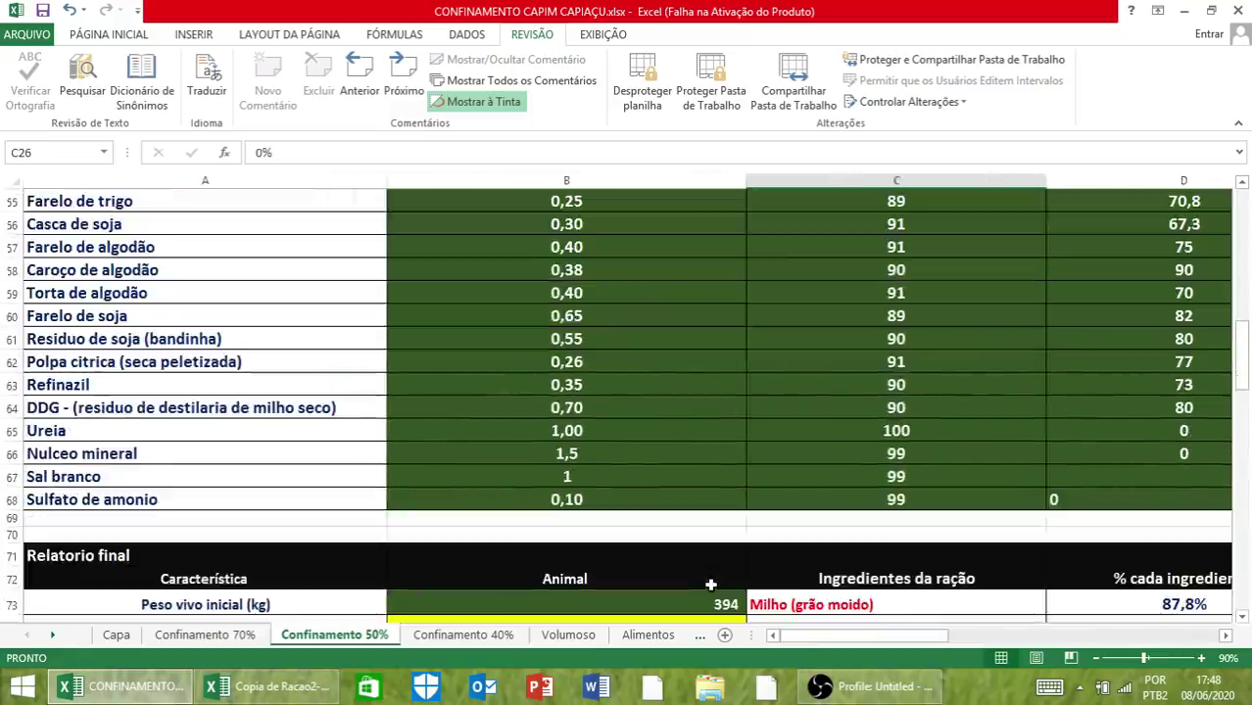
- Review the Relatorio final's costs, revenue and margins, plus the supplement and silage consumption and trough space tables below it
scroll(711, 584, "down", 3)
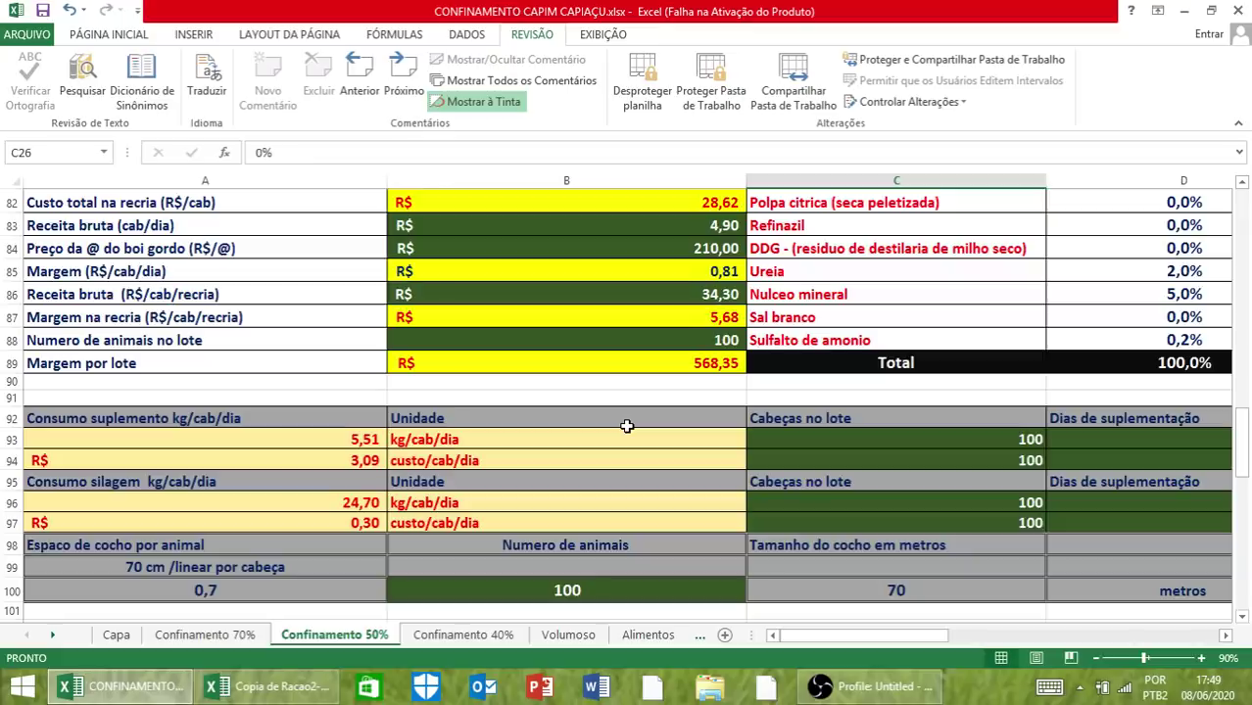
scroll(627, 426, "up", 3)
scroll(627, 426, "down", 2)
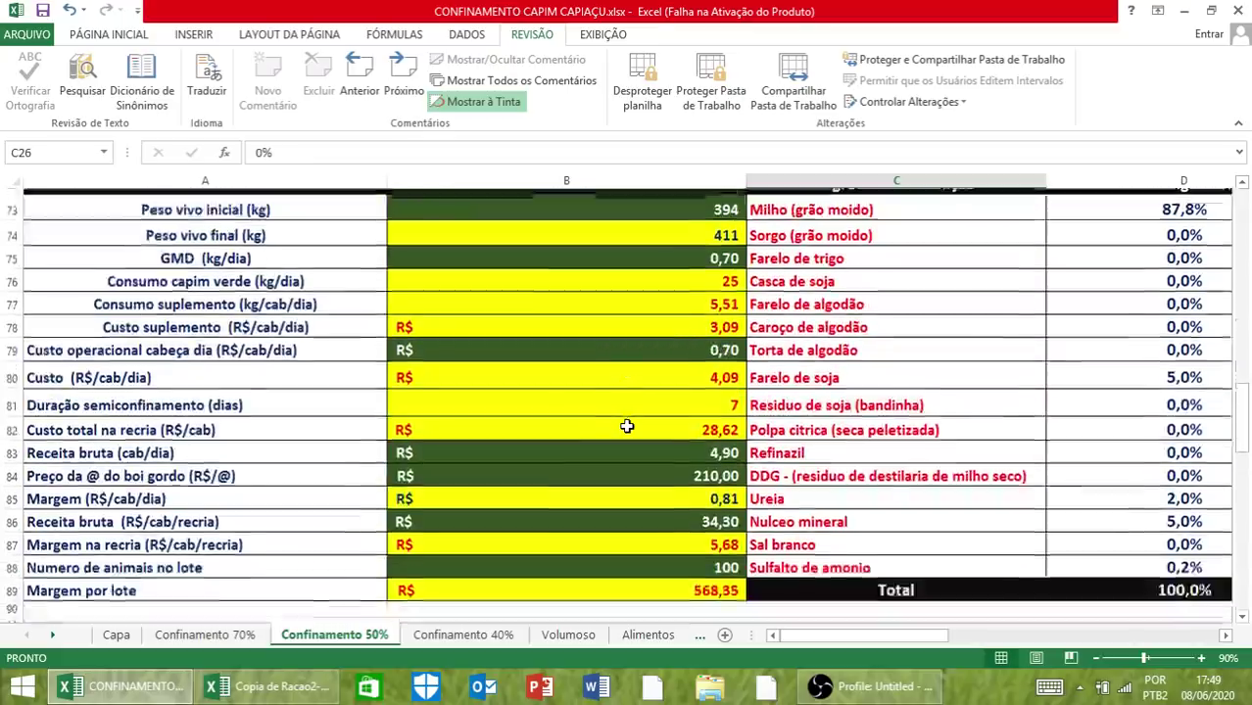
scroll(627, 427, "down", 2)
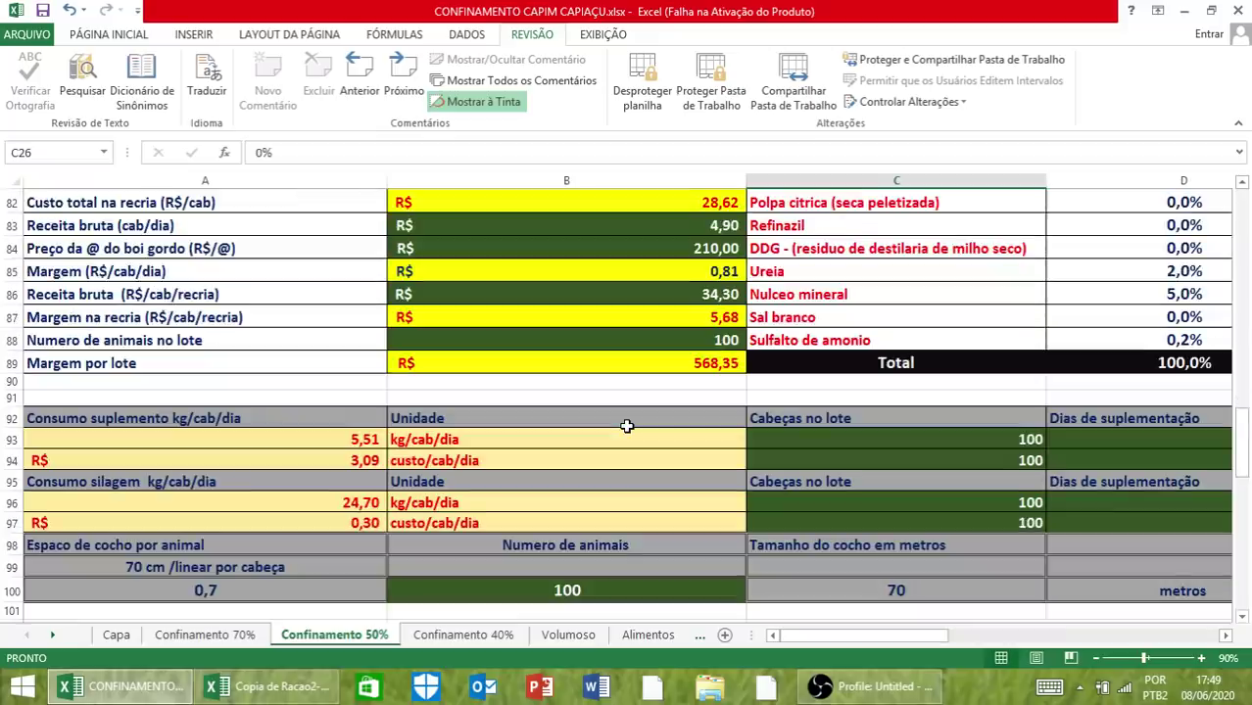
scroll(627, 426, "down", 1)
scroll(627, 426, "up", 4)
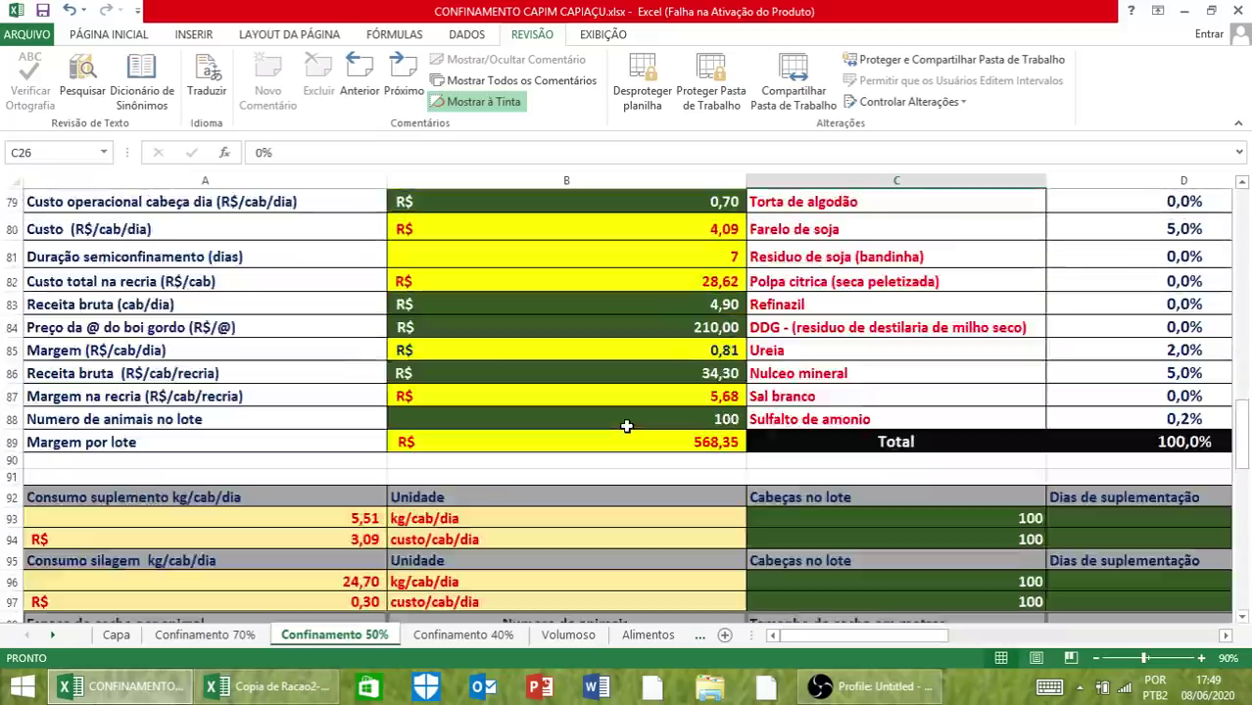
scroll(627, 426, "down", 4)
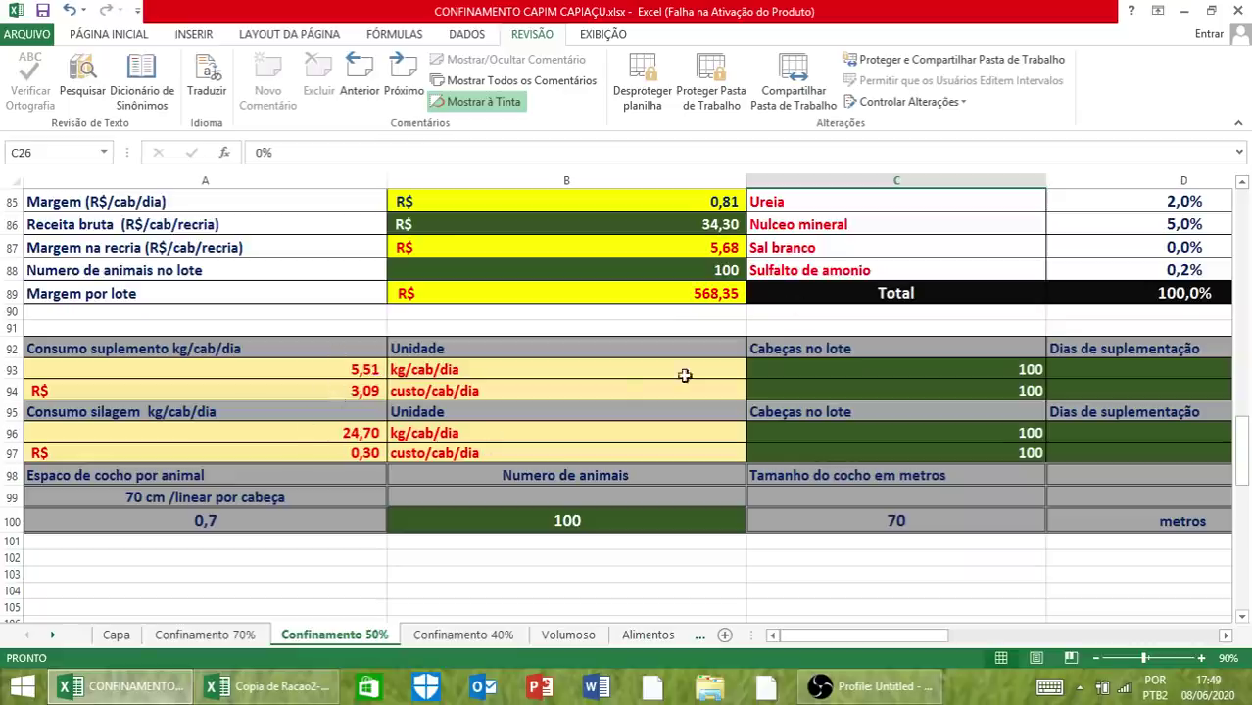
scroll(738, 349, "up", 5)
scroll(624, 410, "down", 4)
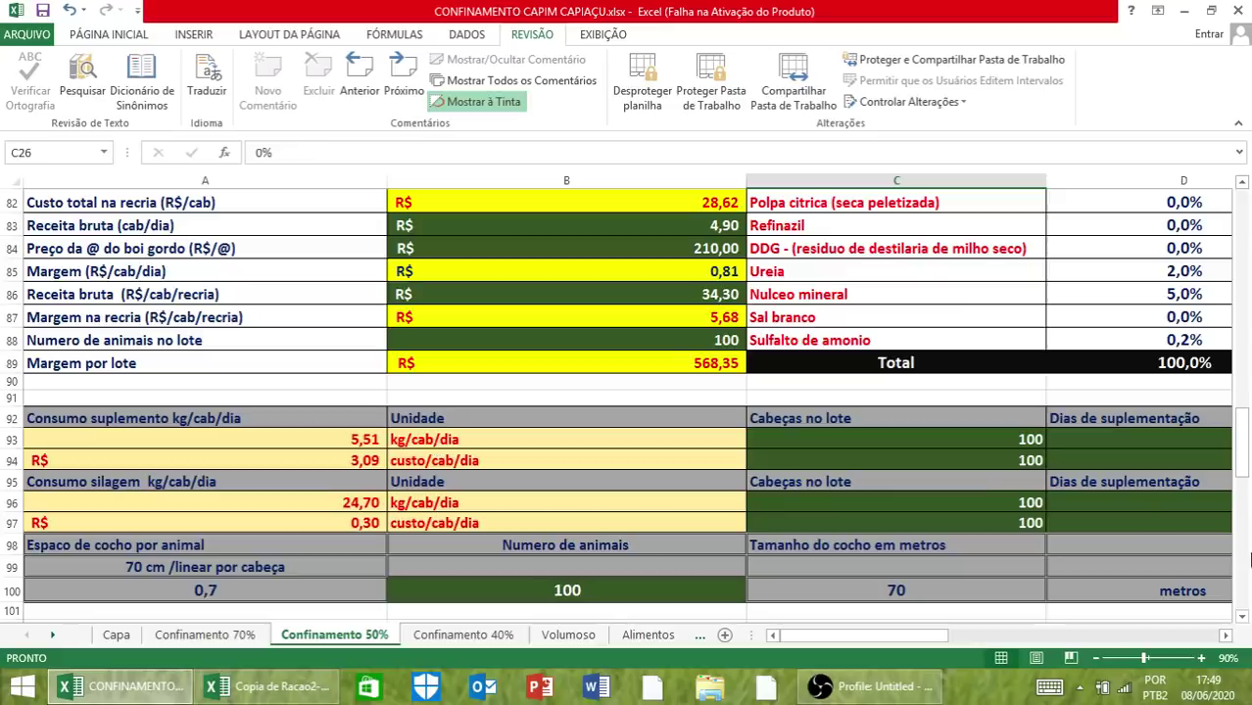
- Examine the report's ingredient percentages and compare the supplement's PB and NDT guarantee levels with the Ração reference table, viewing at 80% zoom
left_click(1225, 635)
left_click(1225, 634)
scroll(274, 463, "up", 3)
scroll(861, 537, "up", 1)
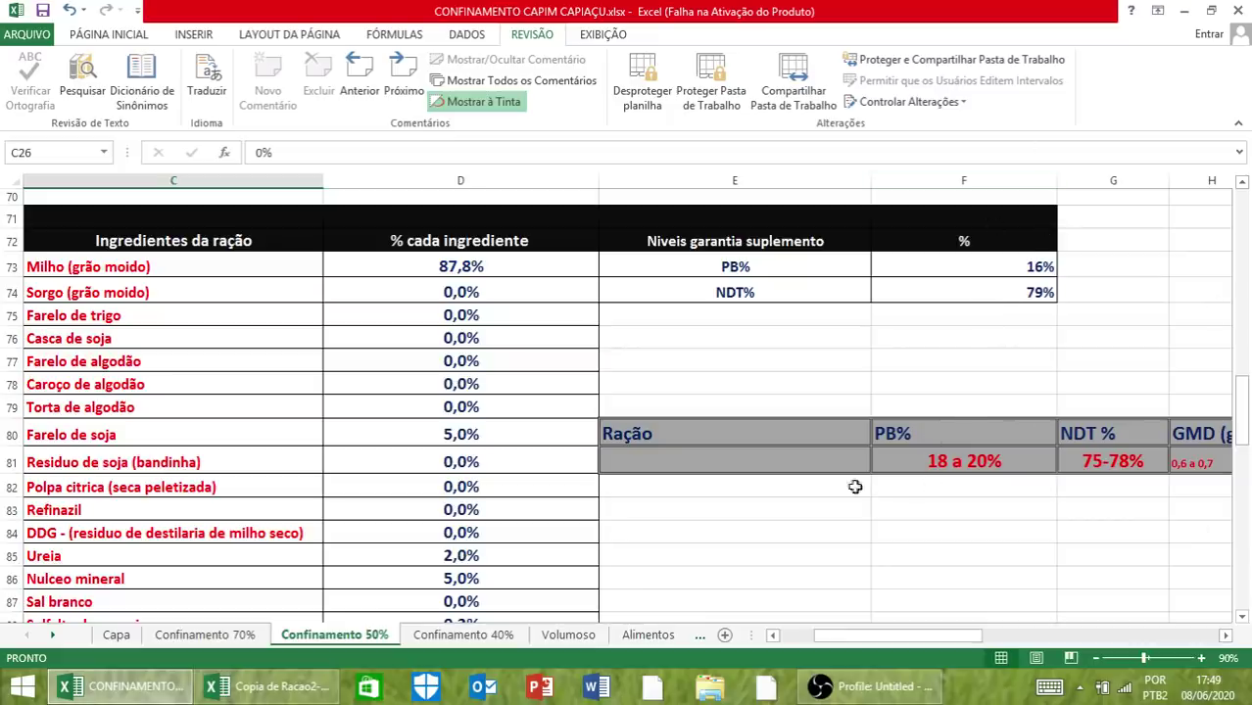
left_click(773, 636)
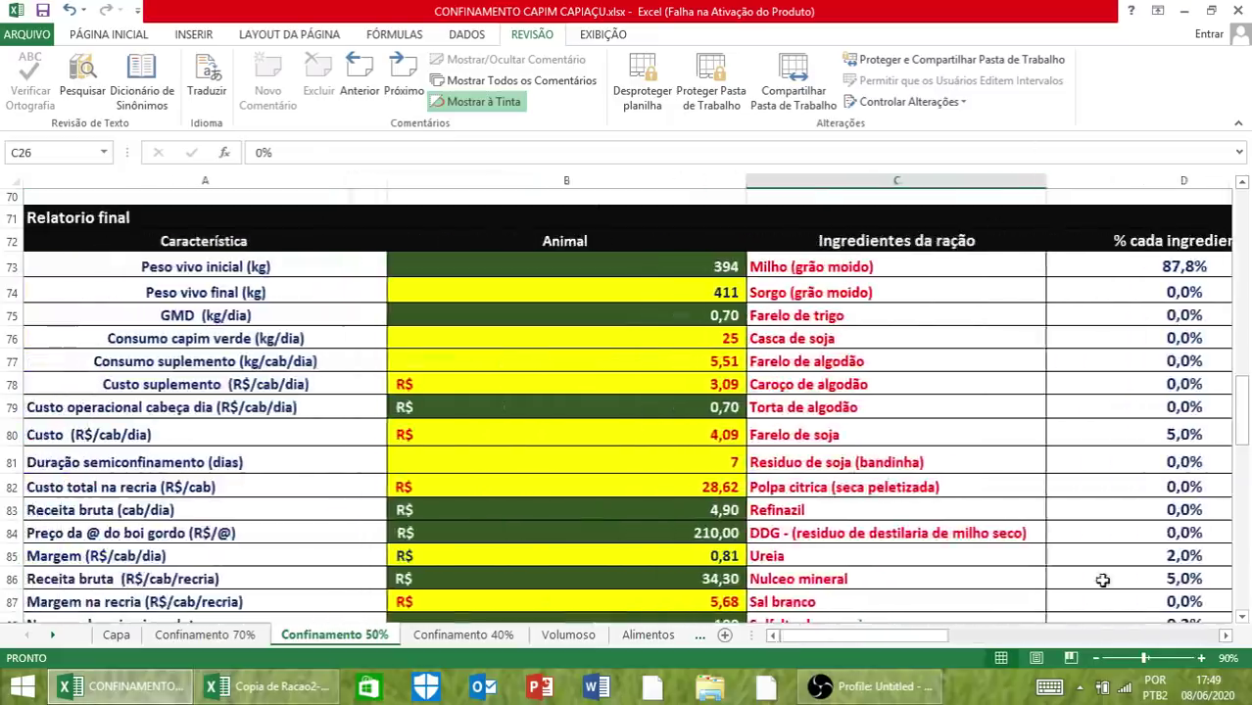
scroll(1097, 580, "down", 1)
left_click(1095, 658)
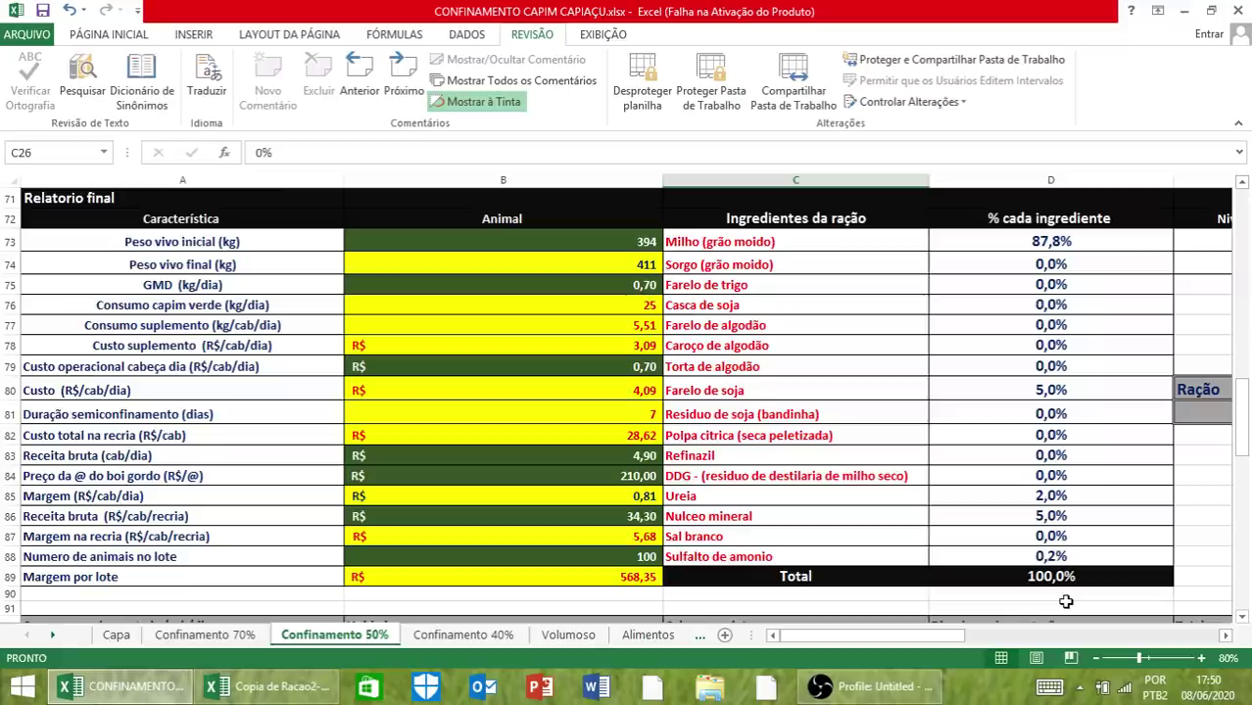
left_click(1225, 636)
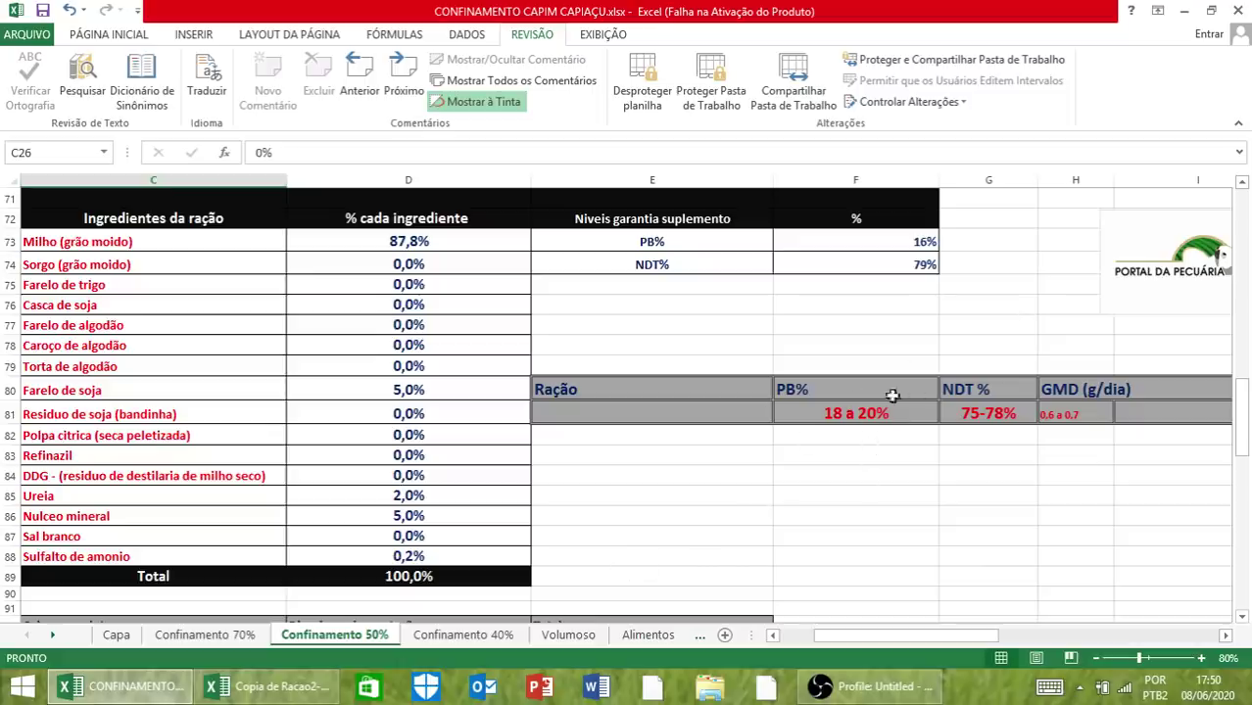
- Open the Confinamento 40% sheet and review animal 3's weights and nutritional requirements across row 9 up to Peso final (@)
left_click(461, 634)
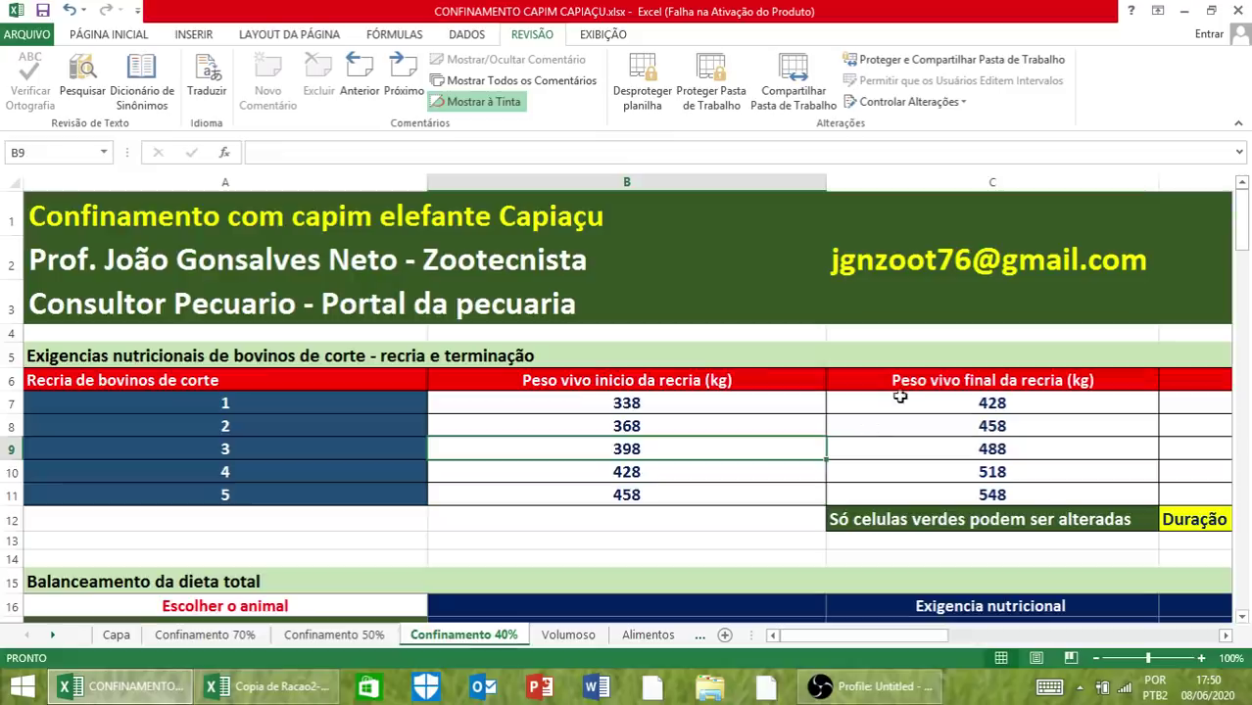
scroll(894, 396, "down", 1)
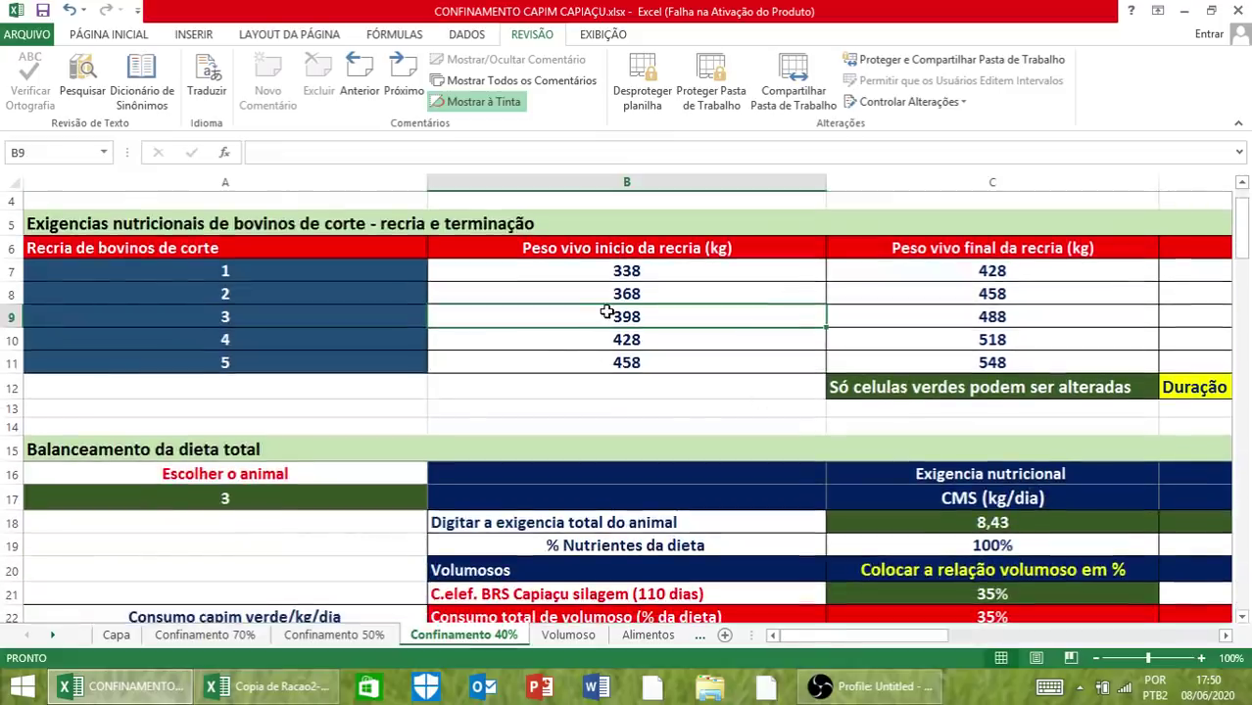
key("Right")
key("Left")
key("Right")
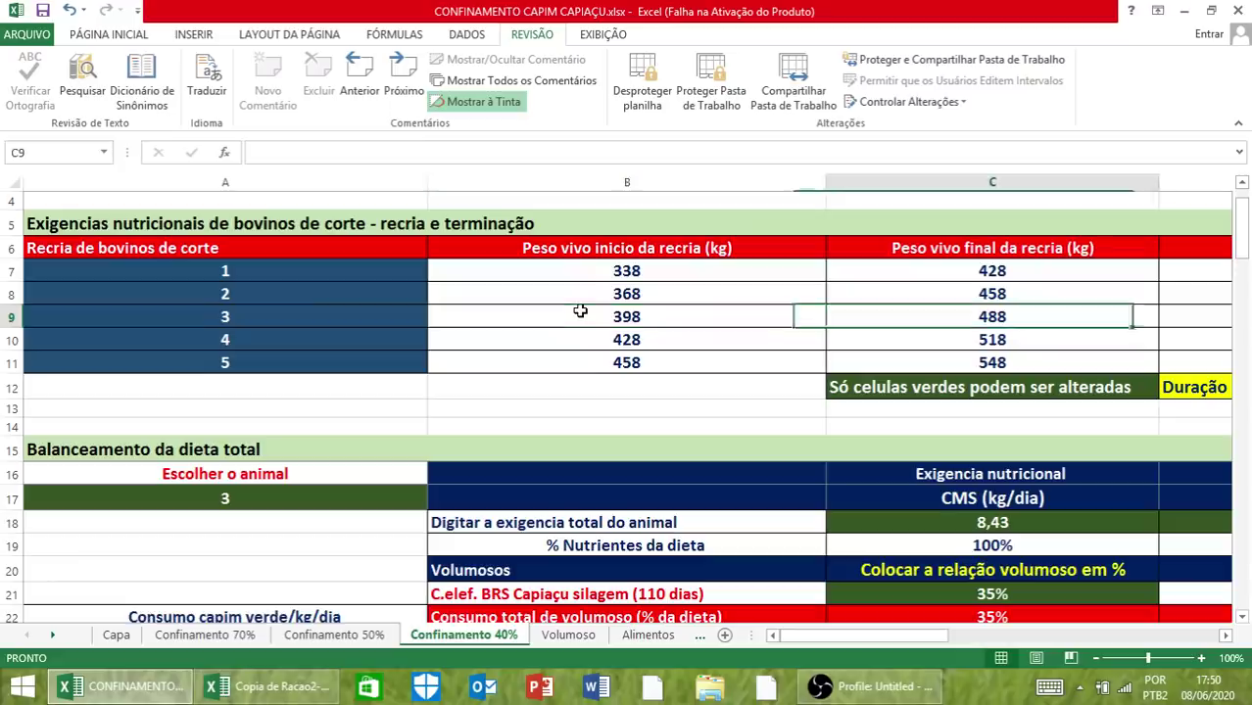
key("Right")
key("Right")
key("Right")
key("Left")
key("Right")
key("Right")
key("Right")
key("Right")
key("Right")
key("Right")
key("Right")
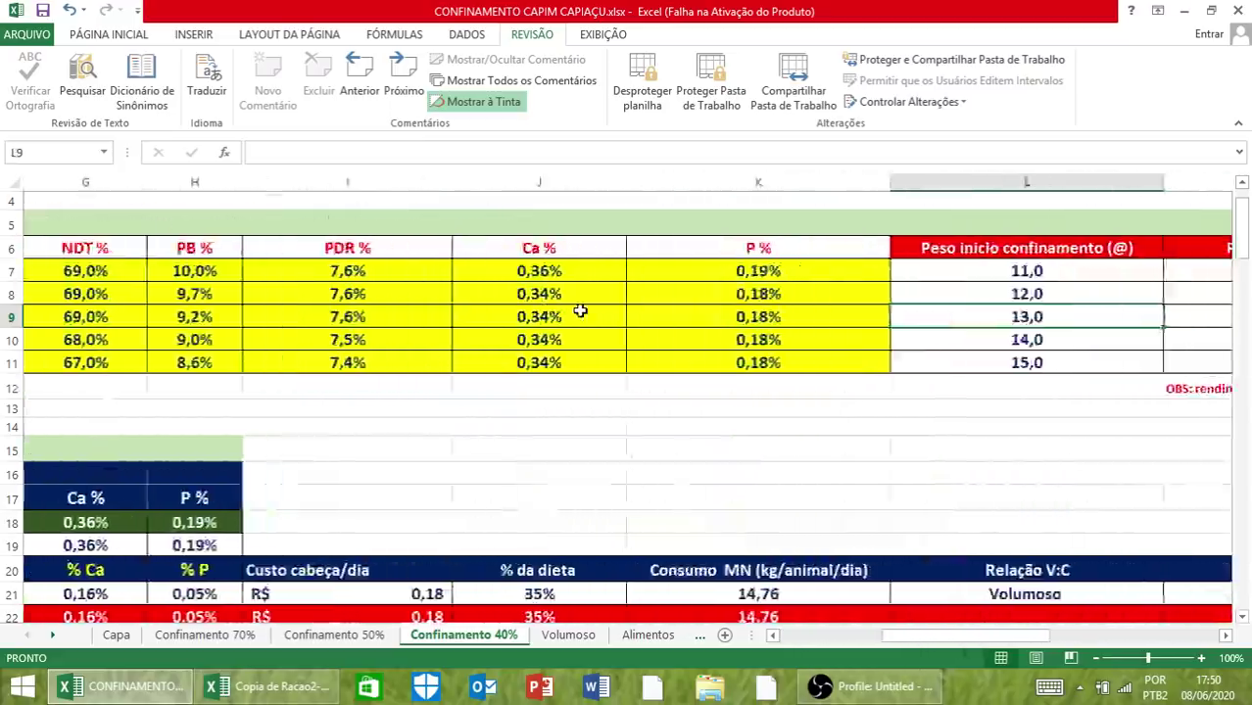
key("Right")
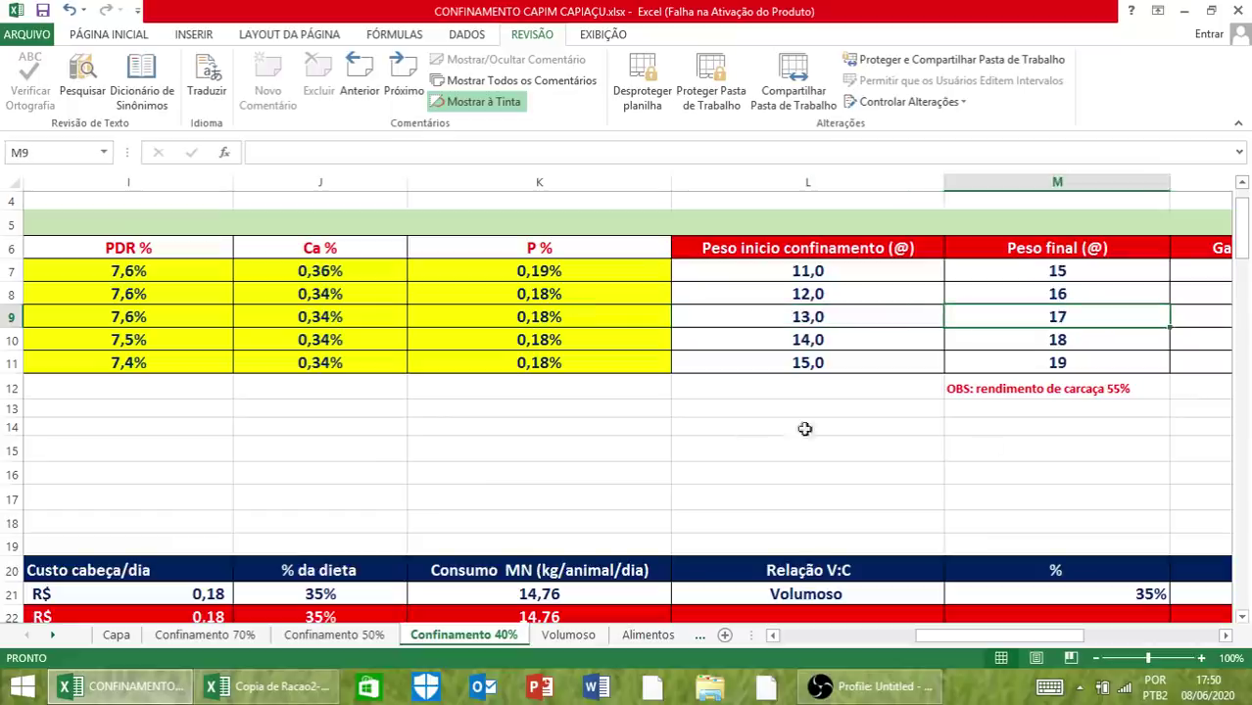
- Copy animal 3's requirements from F9:K9 and paste them as values into the total requirement row starting at C18
left_click(543, 302)
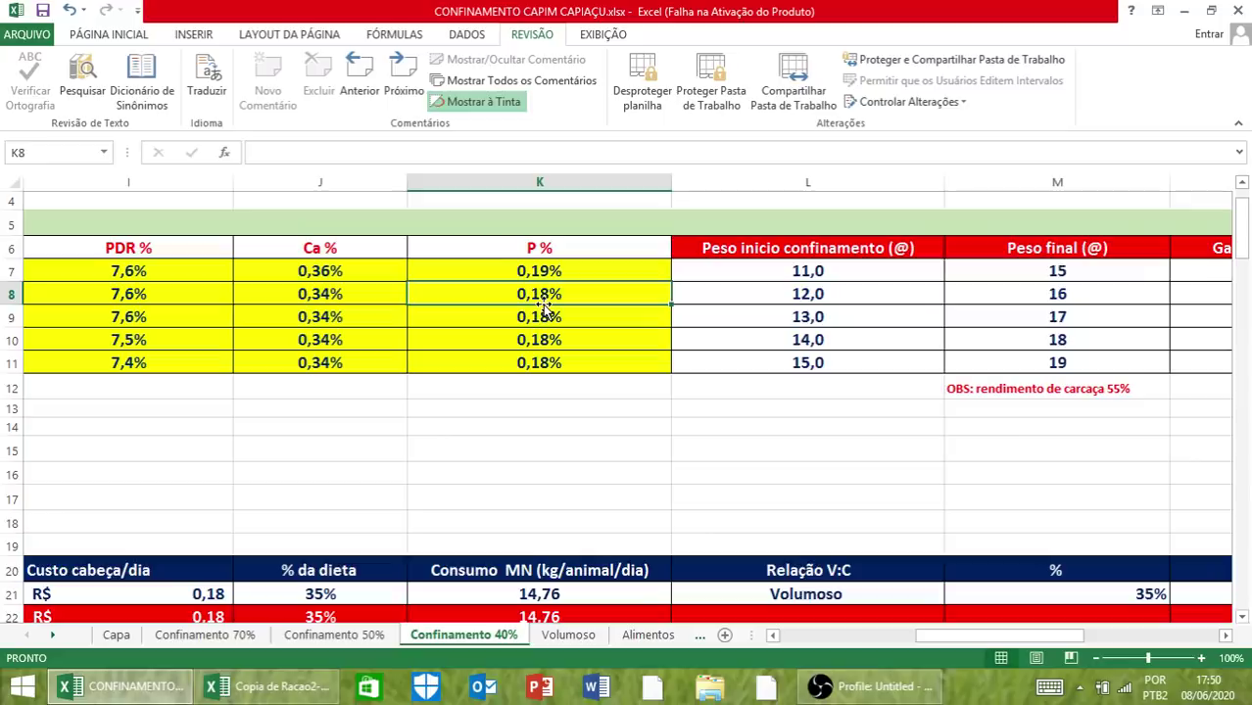
key("Down")
key("Left")
key("Left")
key("Left")
key("Left")
key("Left")
scroll(544, 306, "left", 2)
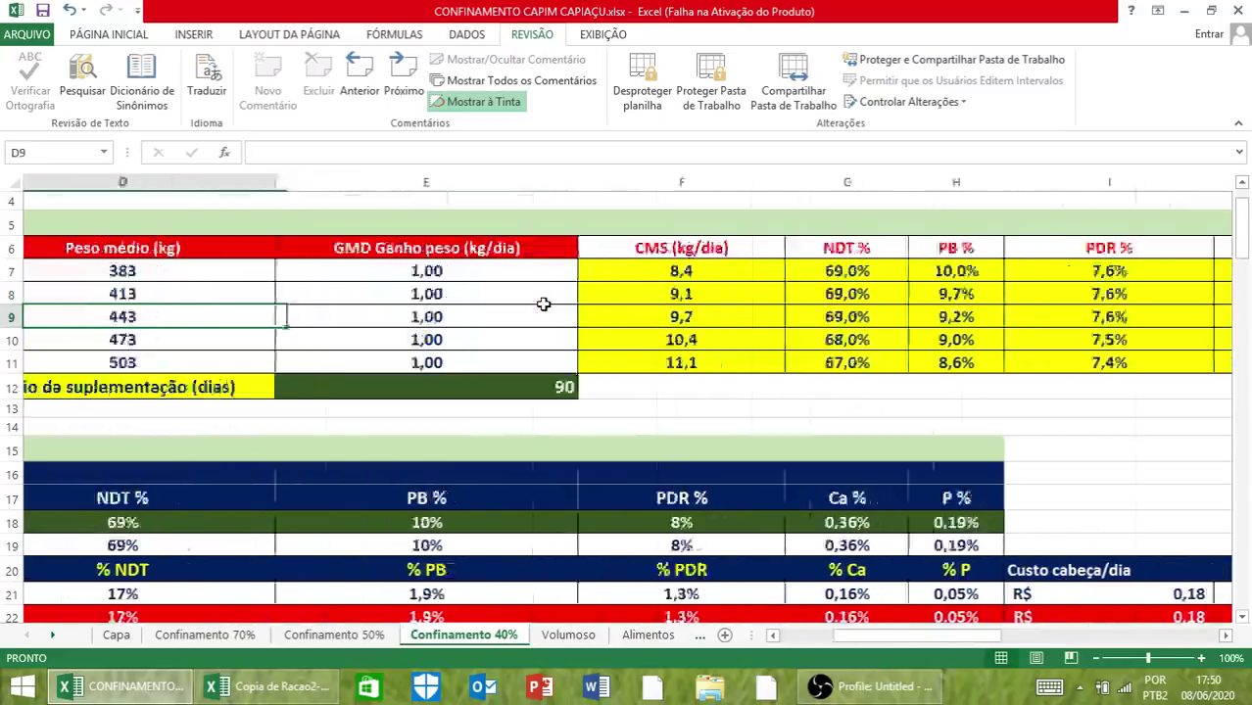
left_click_drag(669, 310, 520, 319)
right_click(520, 319)
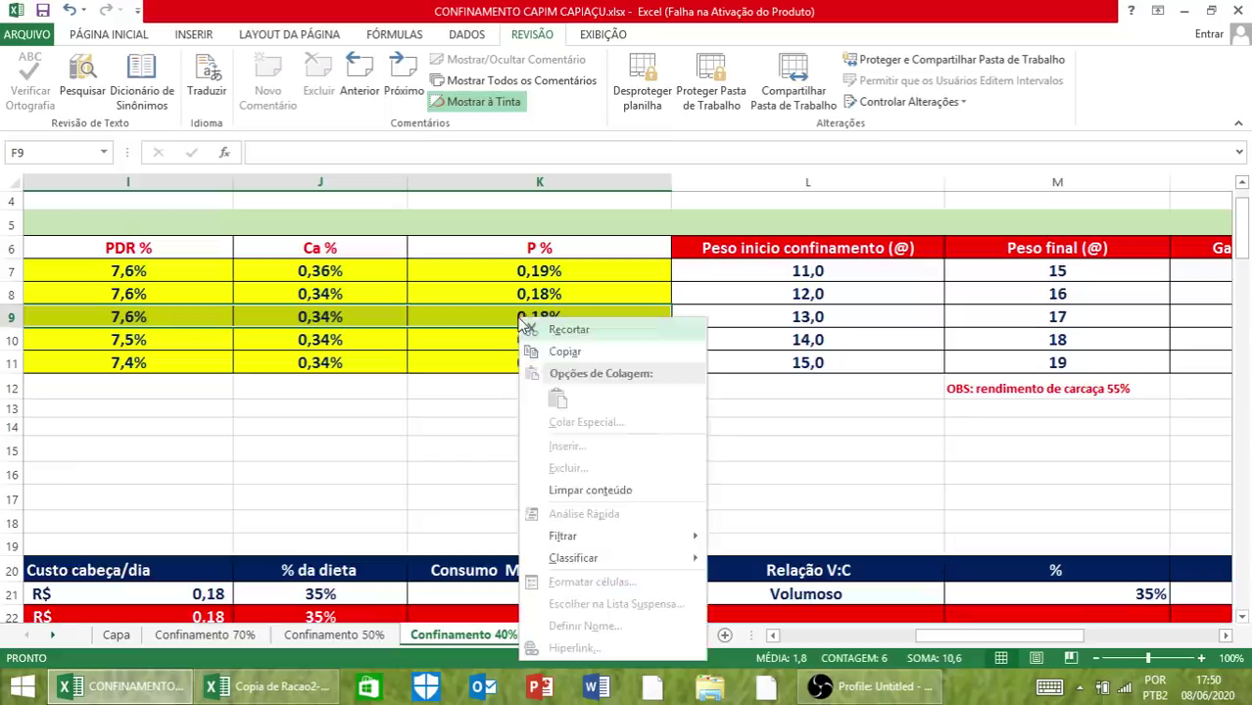
left_click(565, 352)
left_click(799, 634)
left_click(799, 634)
scroll(529, 333, "down", 3)
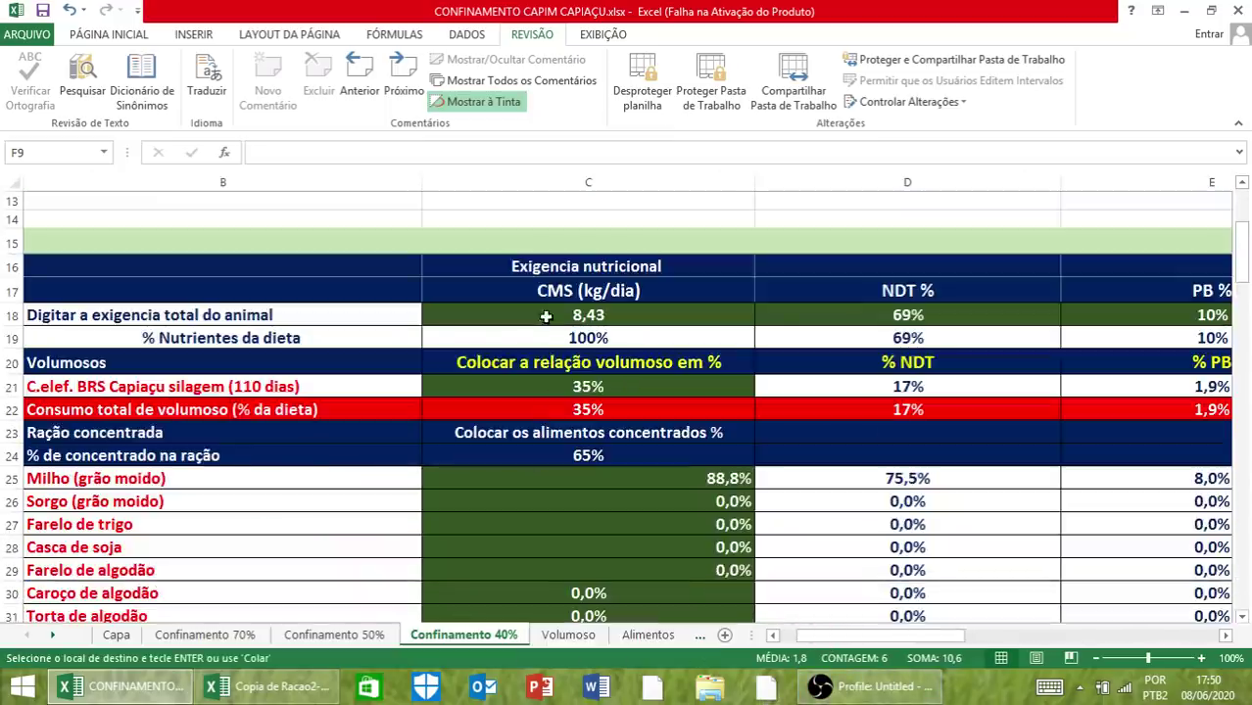
right_click(546, 315)
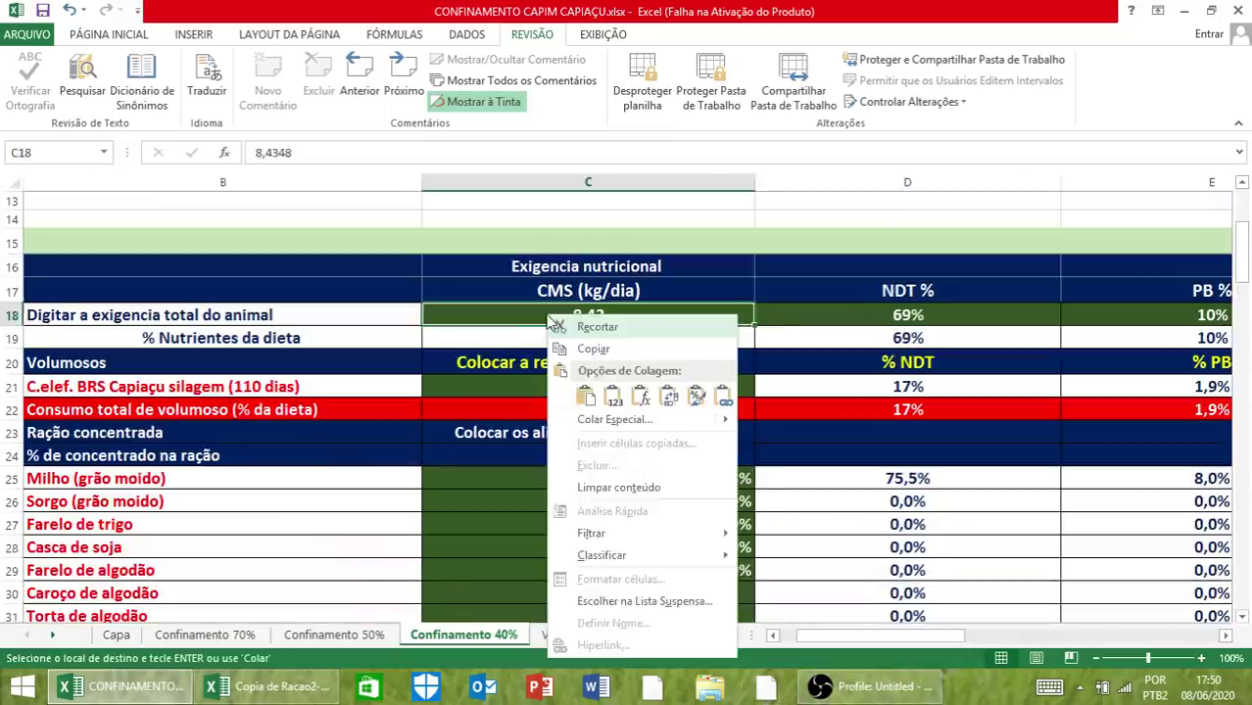
left_click(610, 395)
- Check the concentrate ingredients and total, the nutrient balance in rows 42 to 45, and the supplement's PB and NDT guarantee levels
scroll(927, 411, "down", 3)
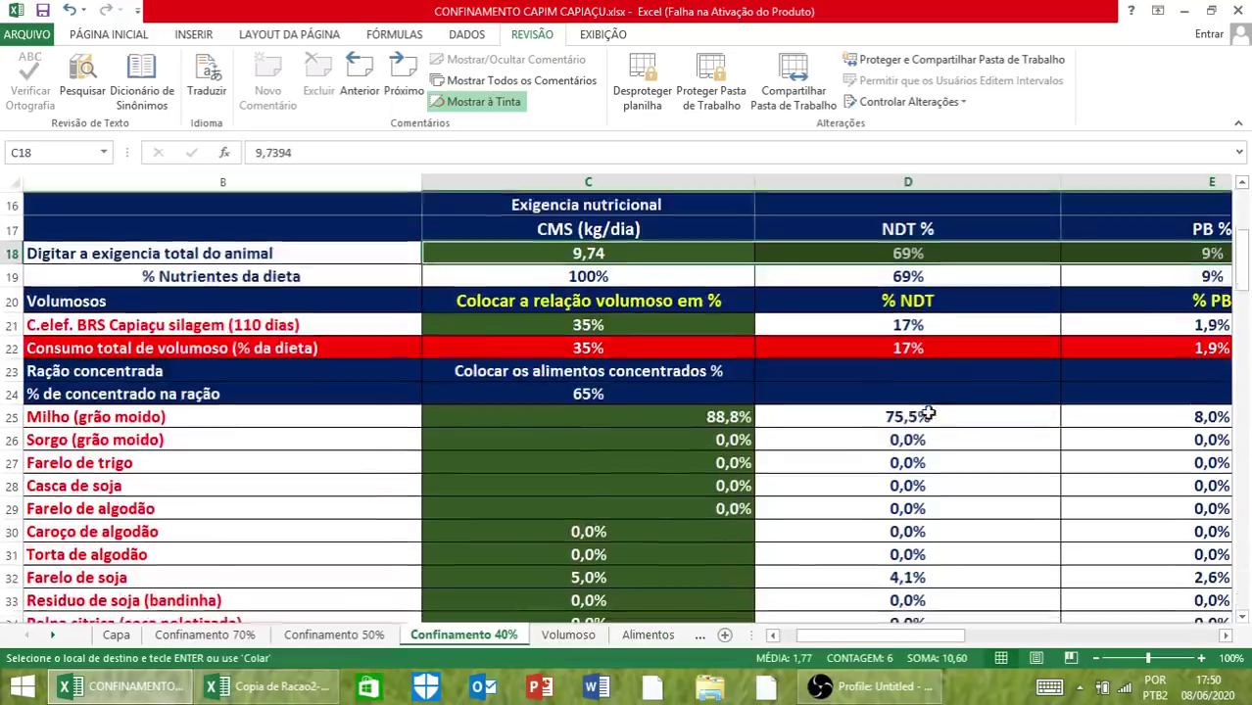
scroll(928, 411, "down", 2)
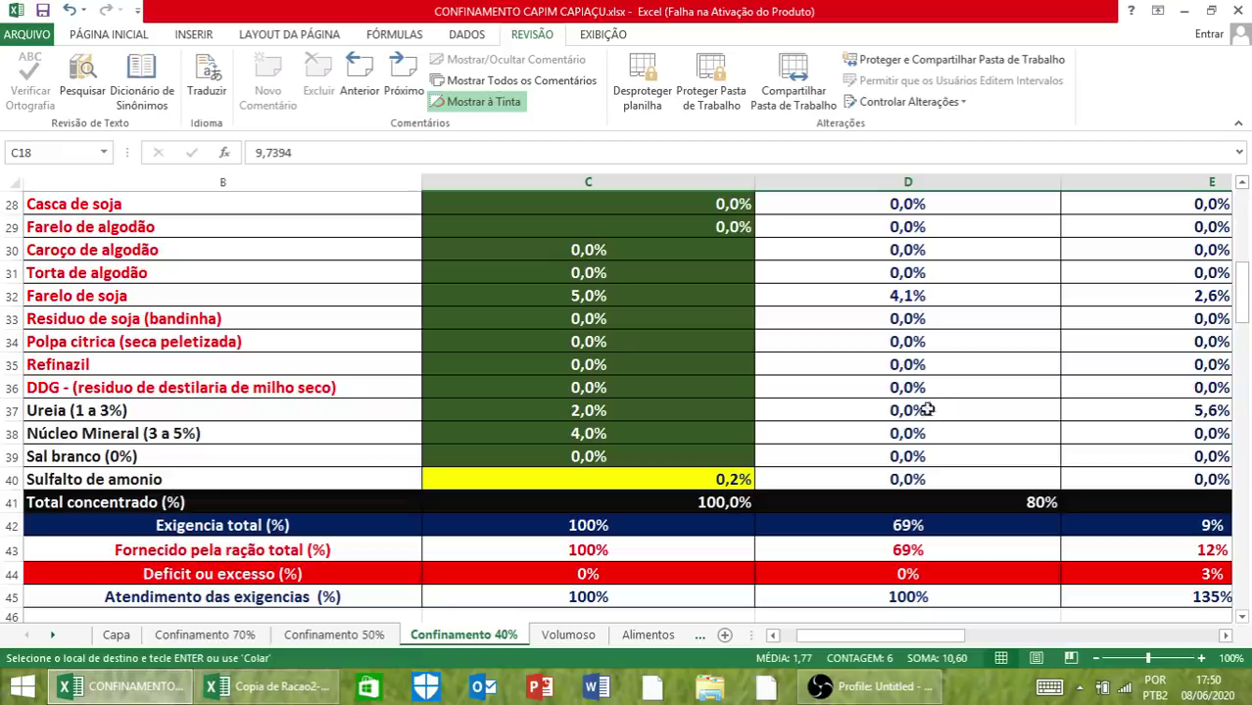
scroll(862, 410, "down", 1)
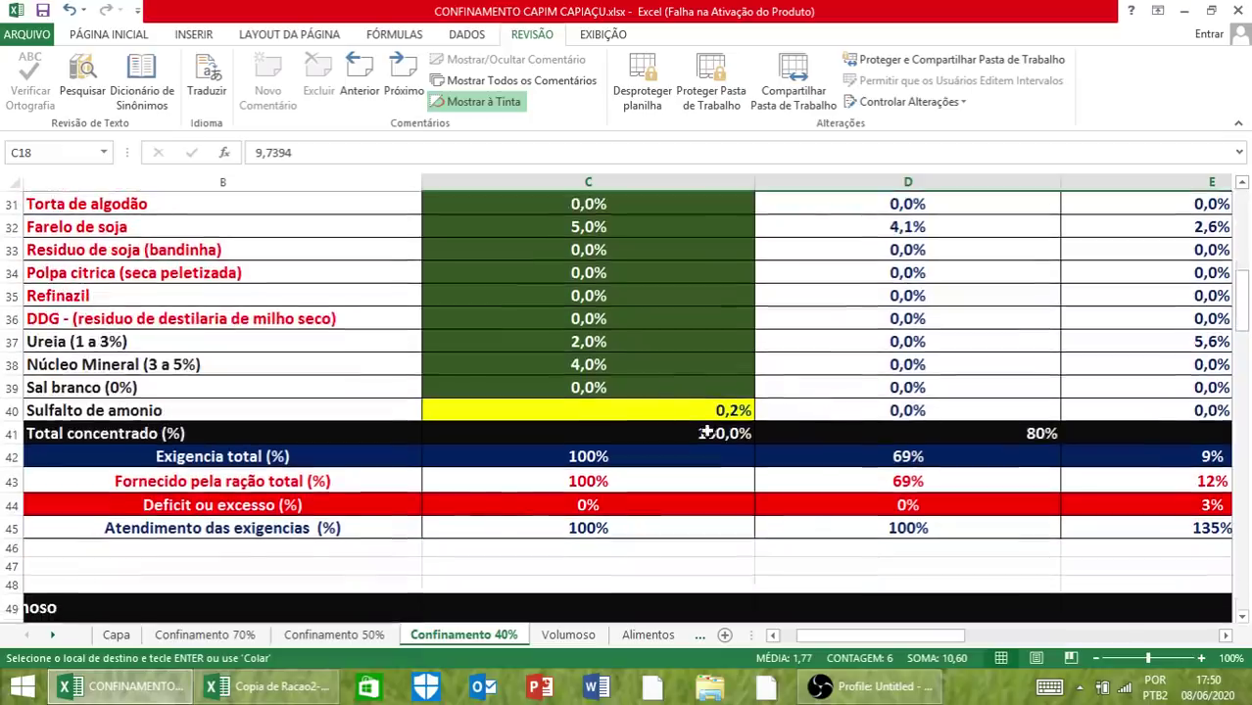
scroll(715, 431, "up", 1)
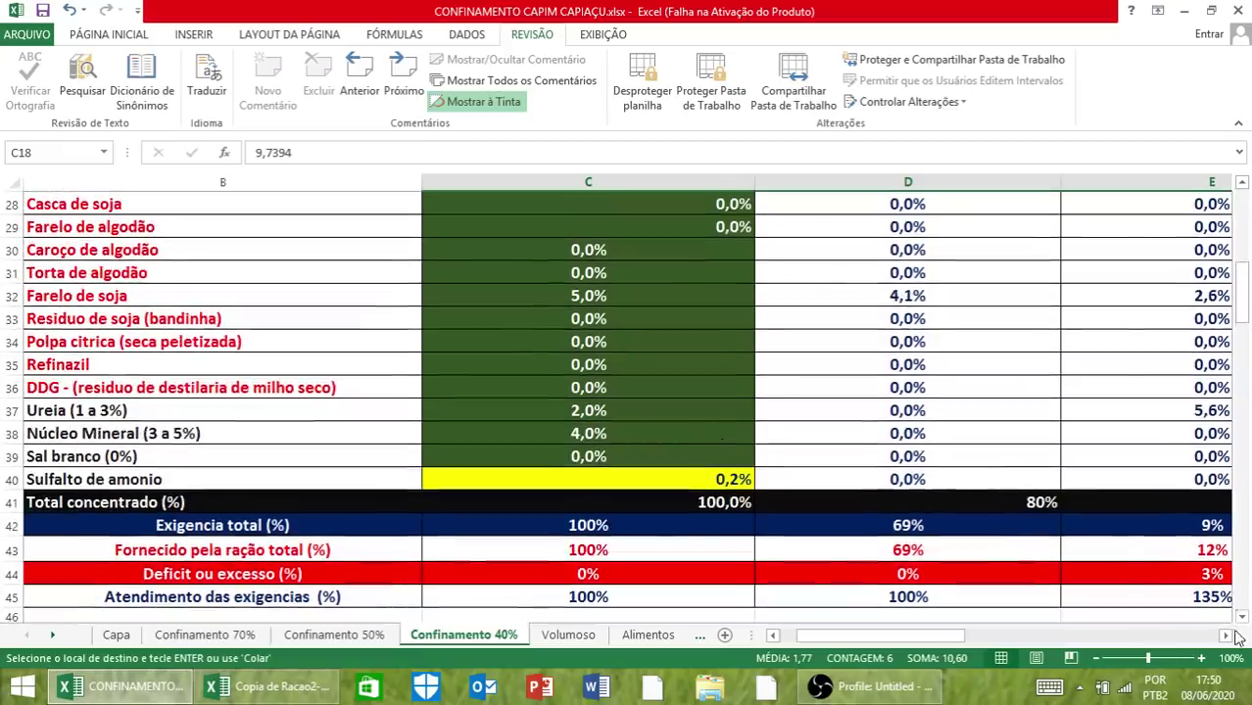
scroll(941, 546, "right", 1)
scroll(860, 557, "down", 10)
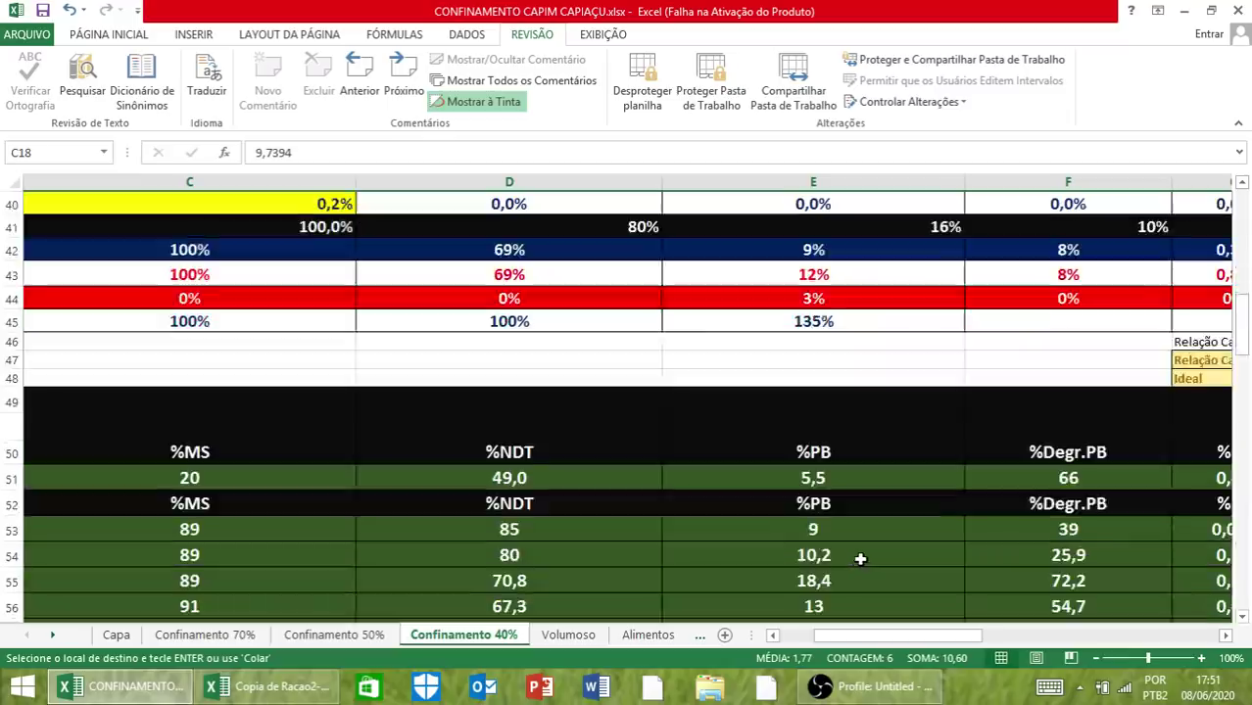
scroll(860, 556, "down", 5)
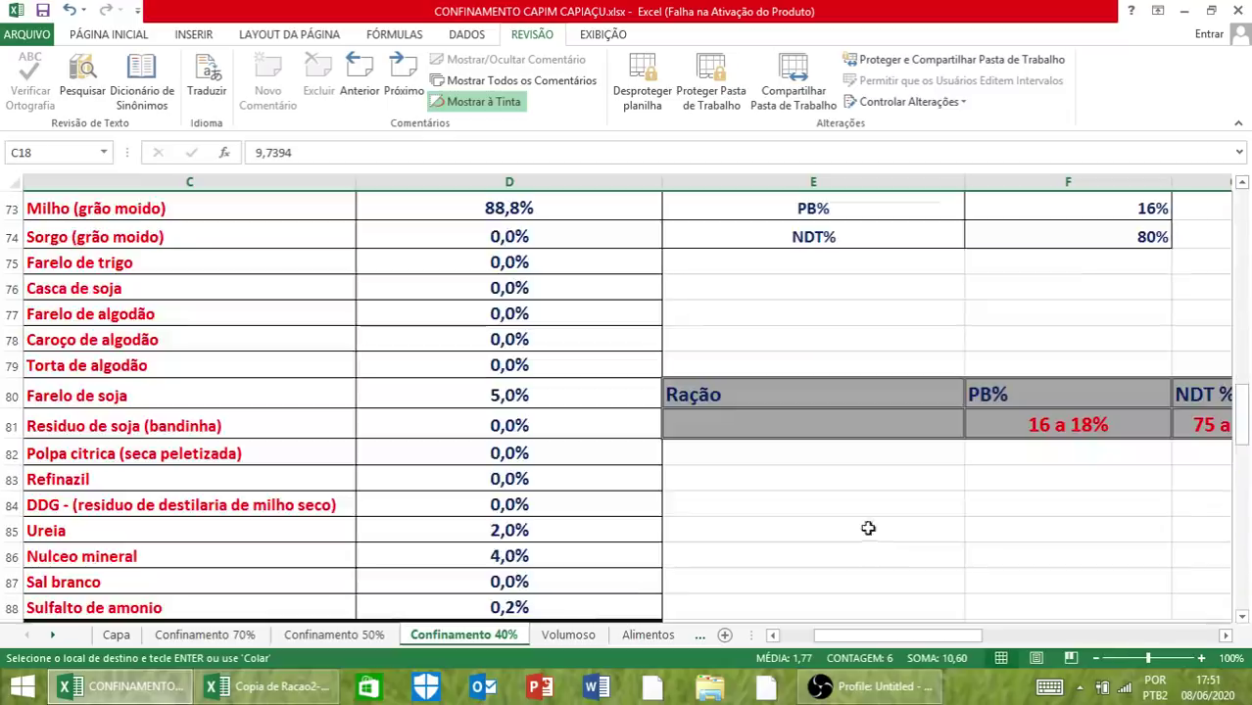
- Review the Relatorio final's ingredient percentages, costs and margins, plus the consumption and trough space tables, at 80% zoom
left_click(773, 635)
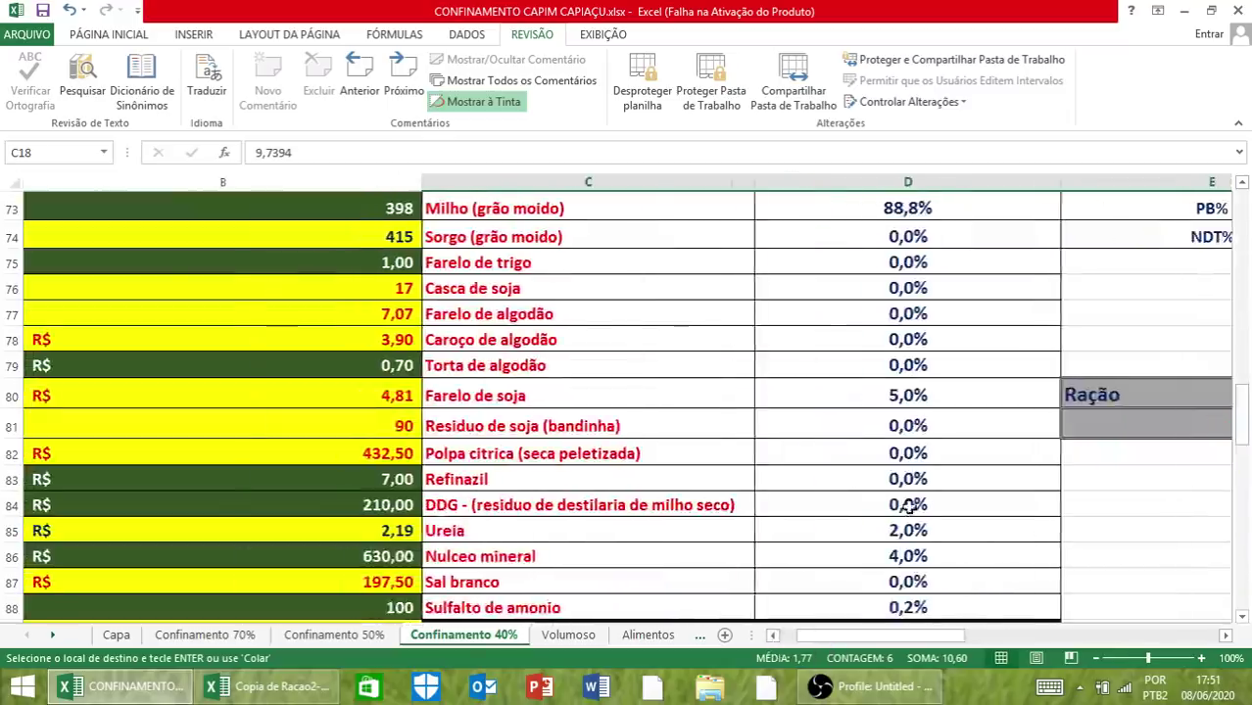
scroll(1056, 642, "up", 1)
left_click(1095, 659)
left_click(1096, 659)
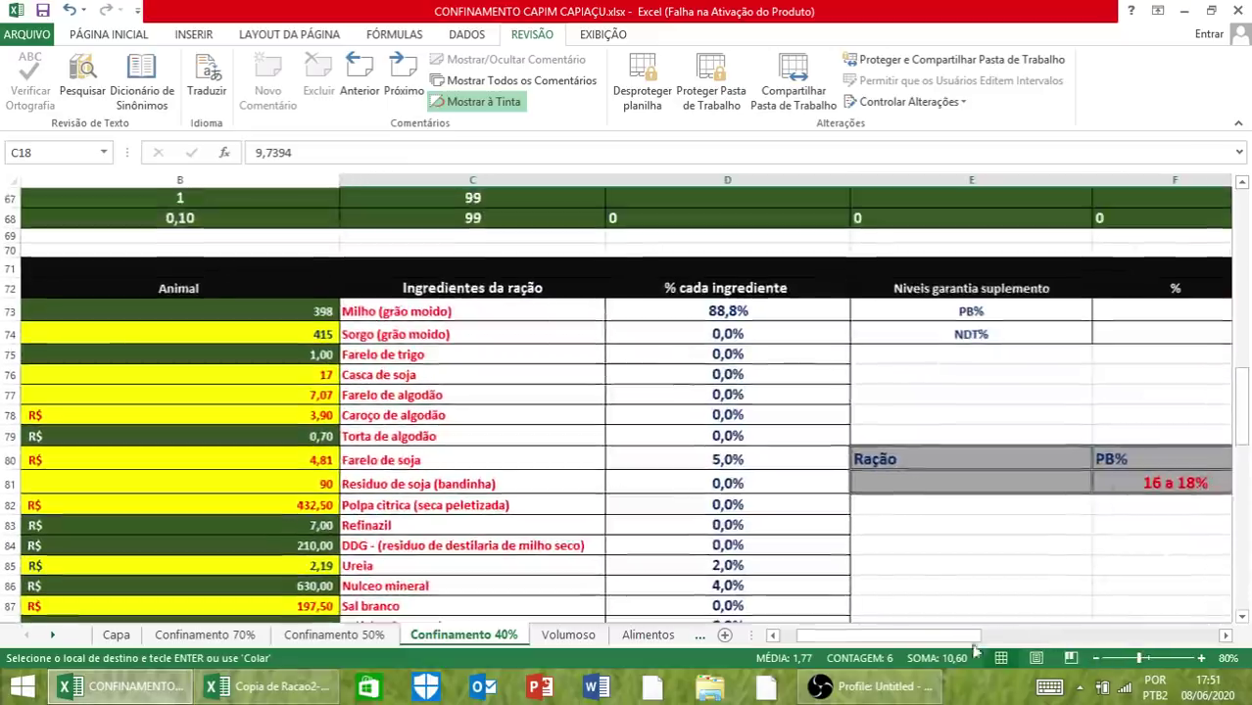
scroll(823, 542, "down", 1)
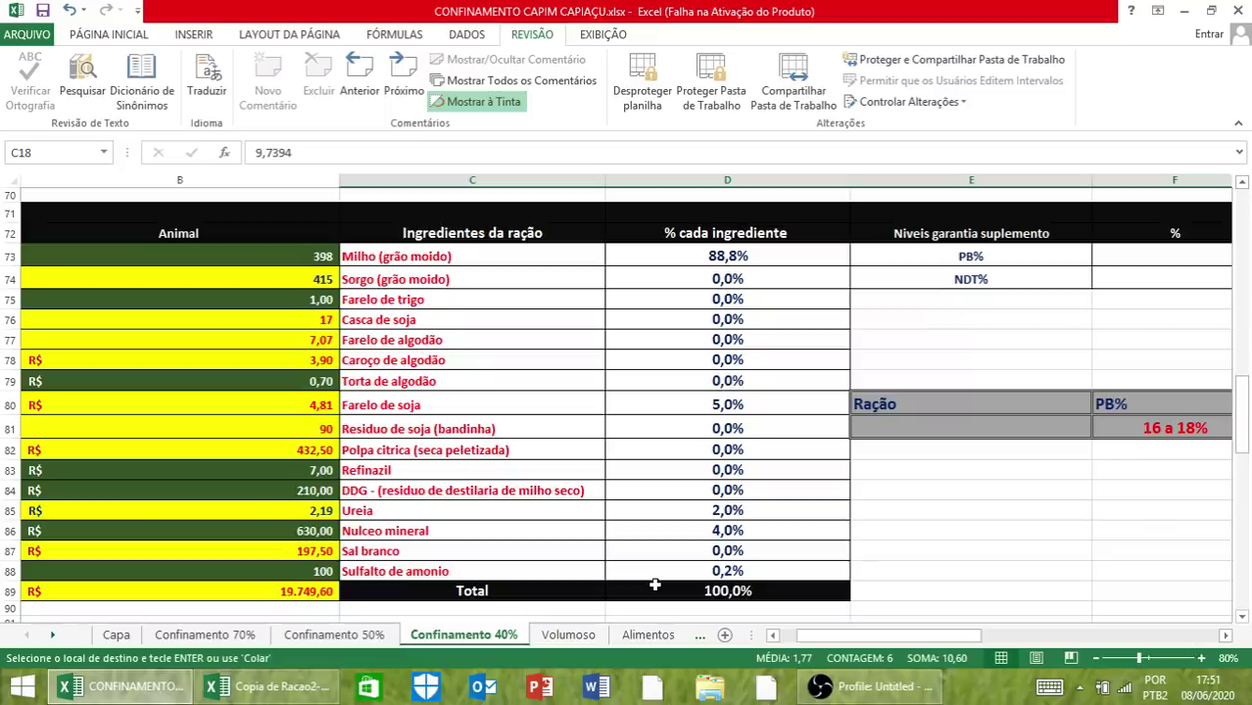
left_click(793, 639)
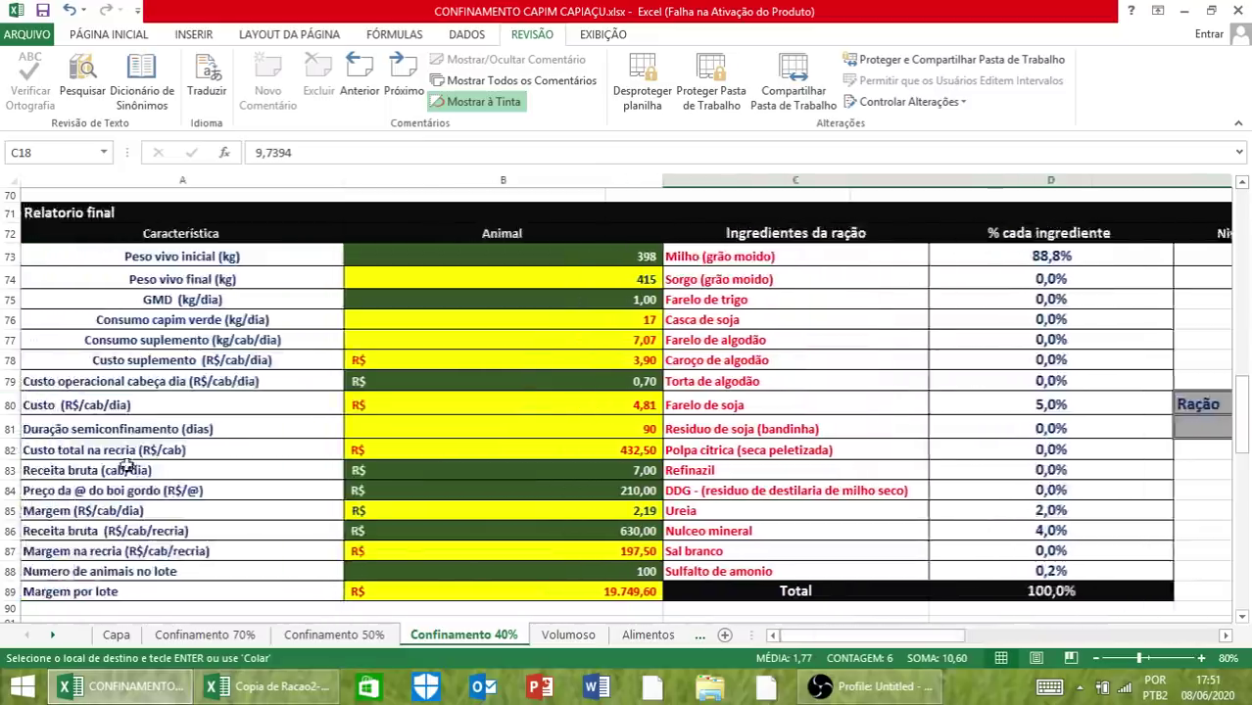
scroll(238, 470, "down", 5)
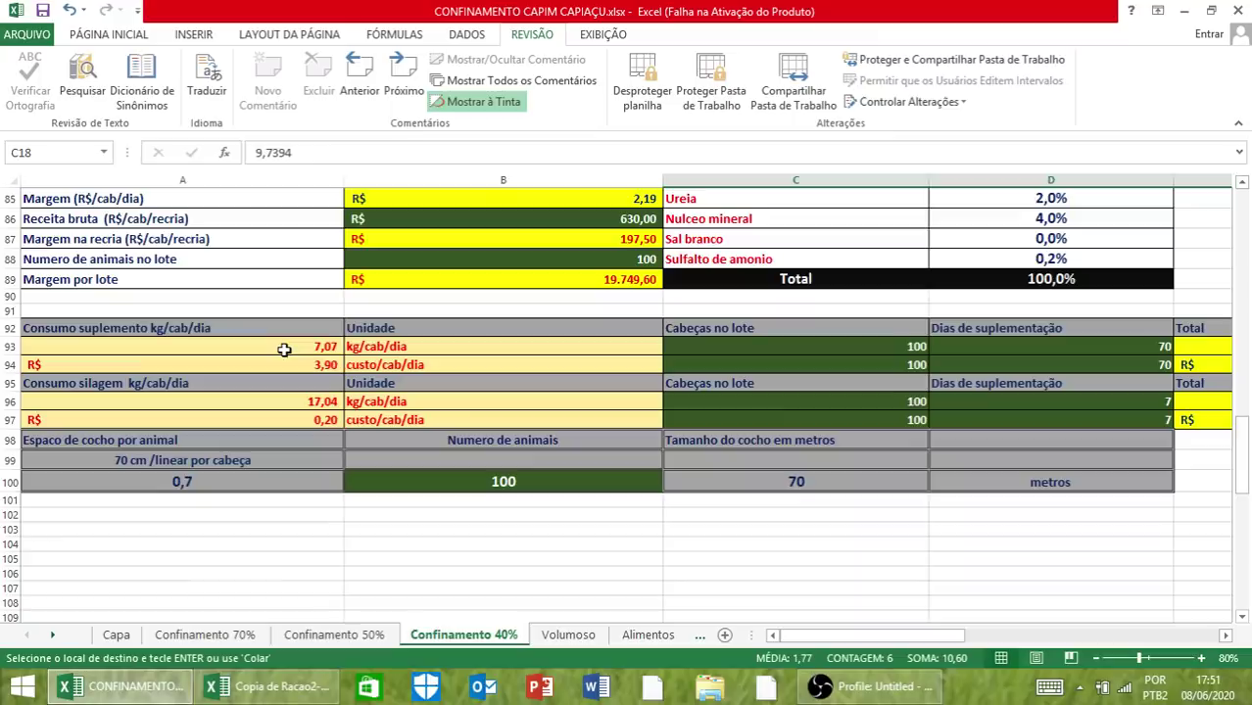
scroll(568, 378, "up", 2)
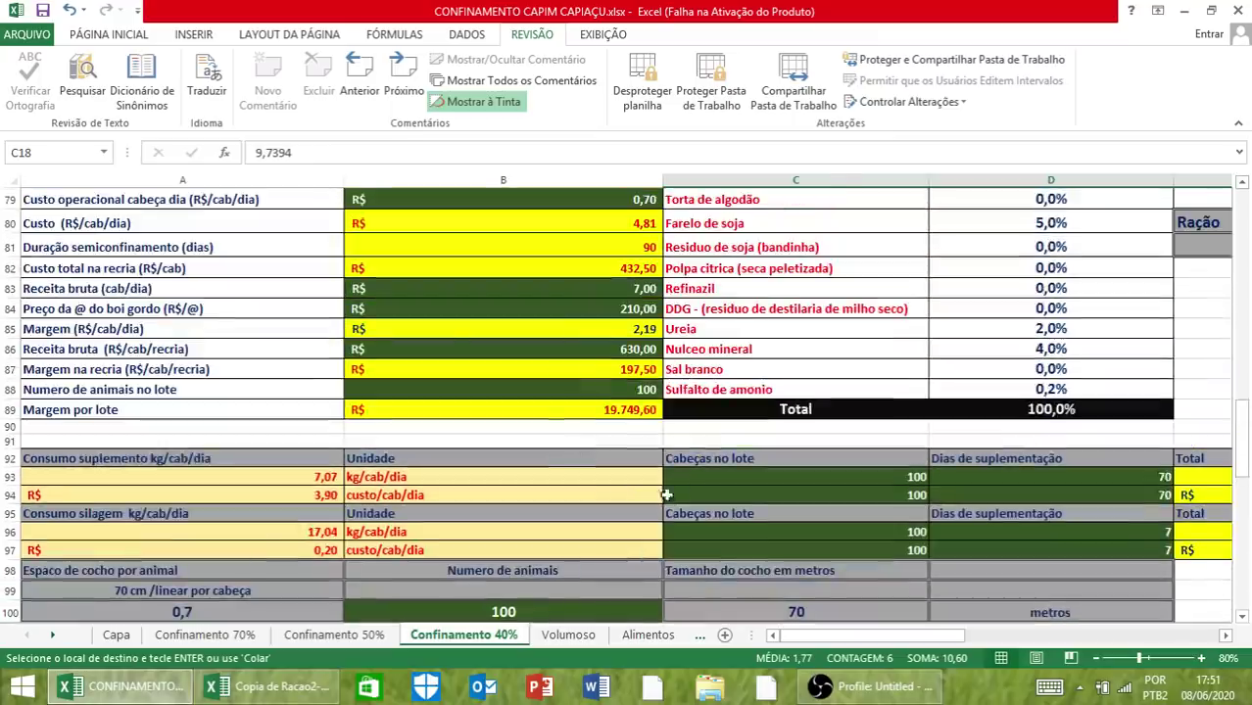
scroll(508, 411, "up", 1)
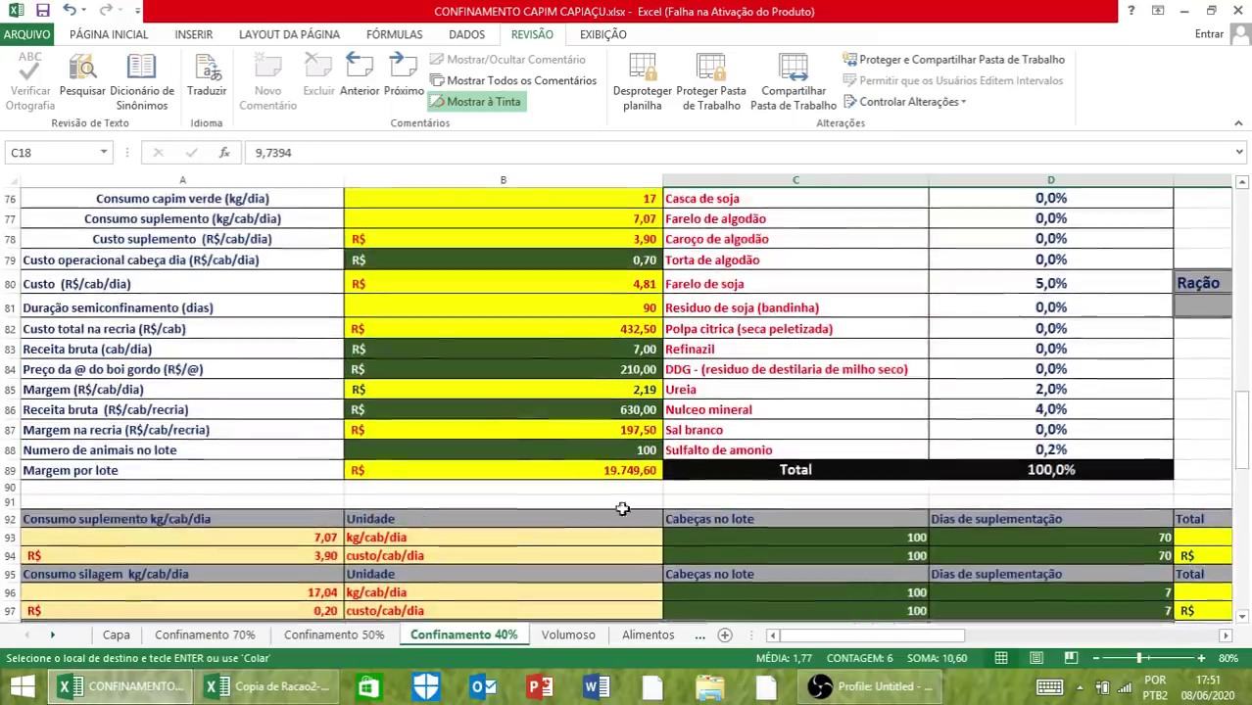
scroll(607, 446, "up", 2)
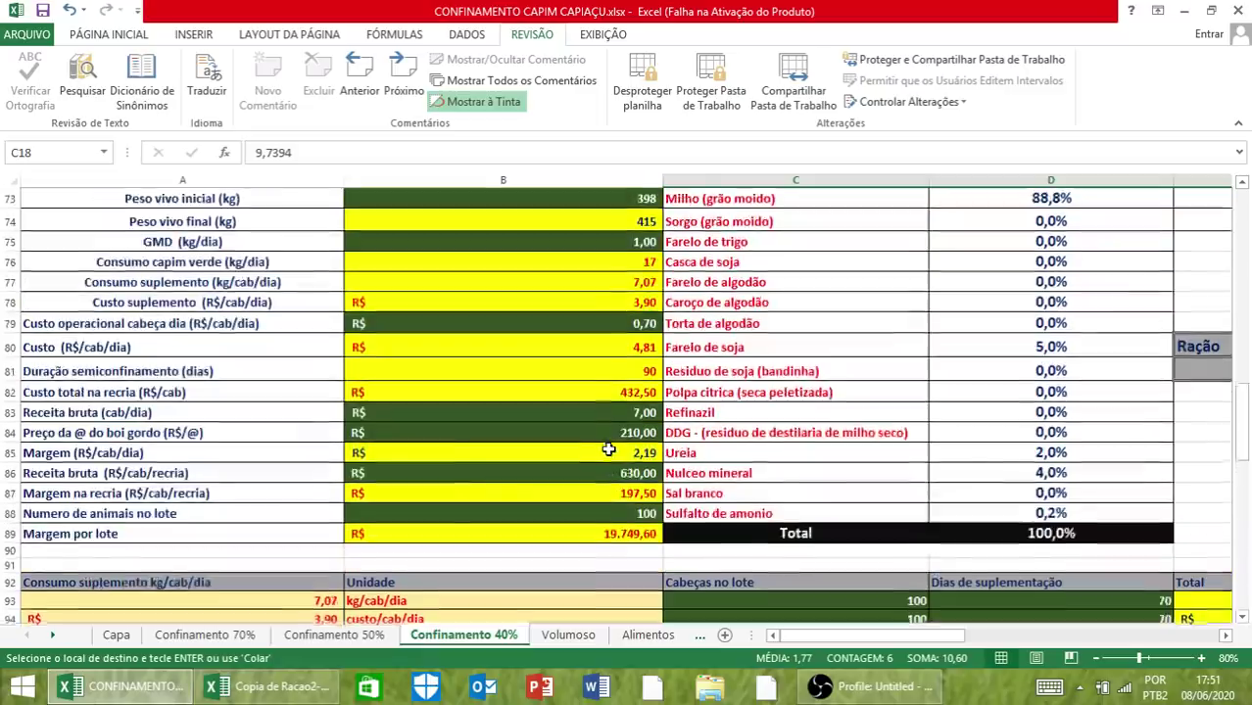
scroll(603, 465, "down", 1)
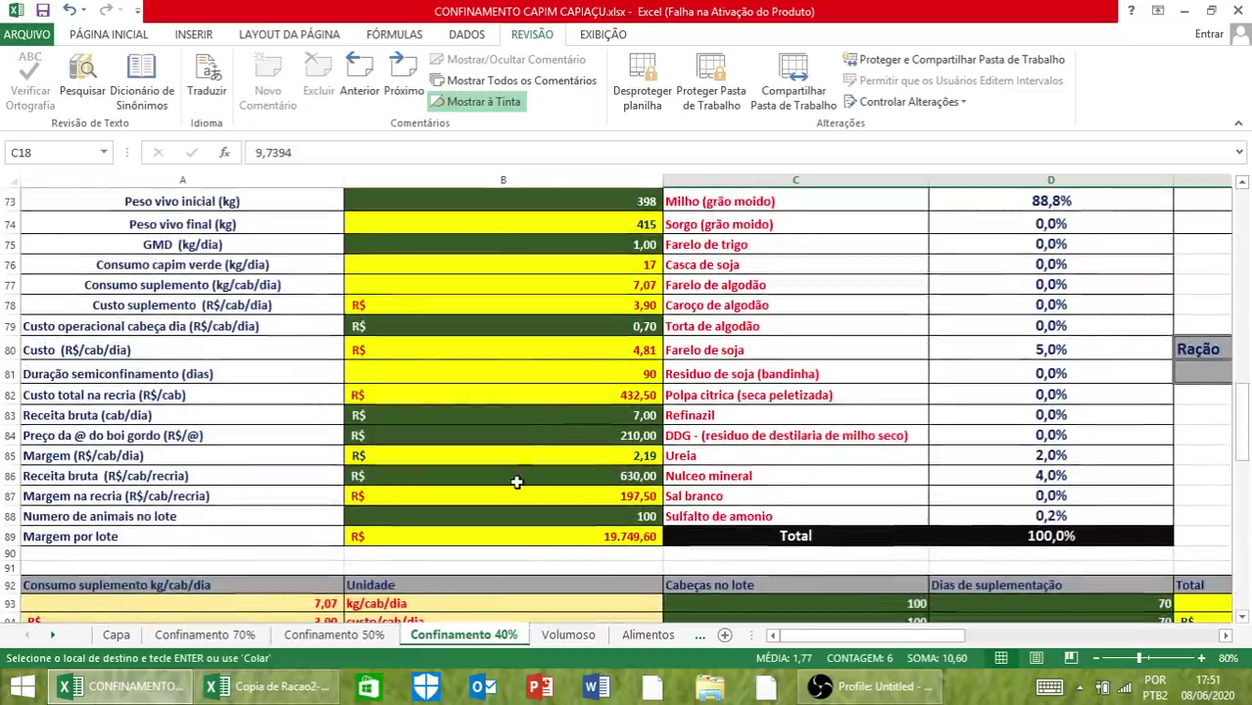
- Recheck the selected animal, silage and concentrate proportions, and nutrient balance in the Balanceamento da dieta total section
scroll(517, 357, "up", 20)
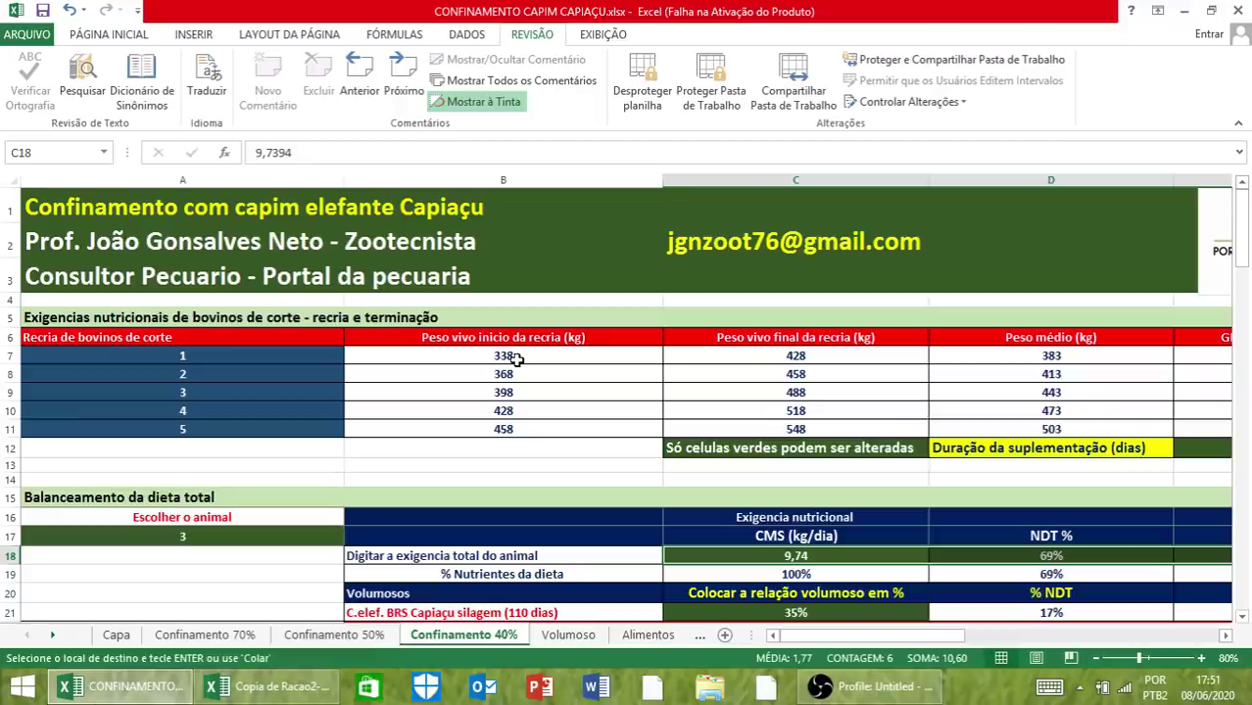
scroll(765, 535, "down", 2)
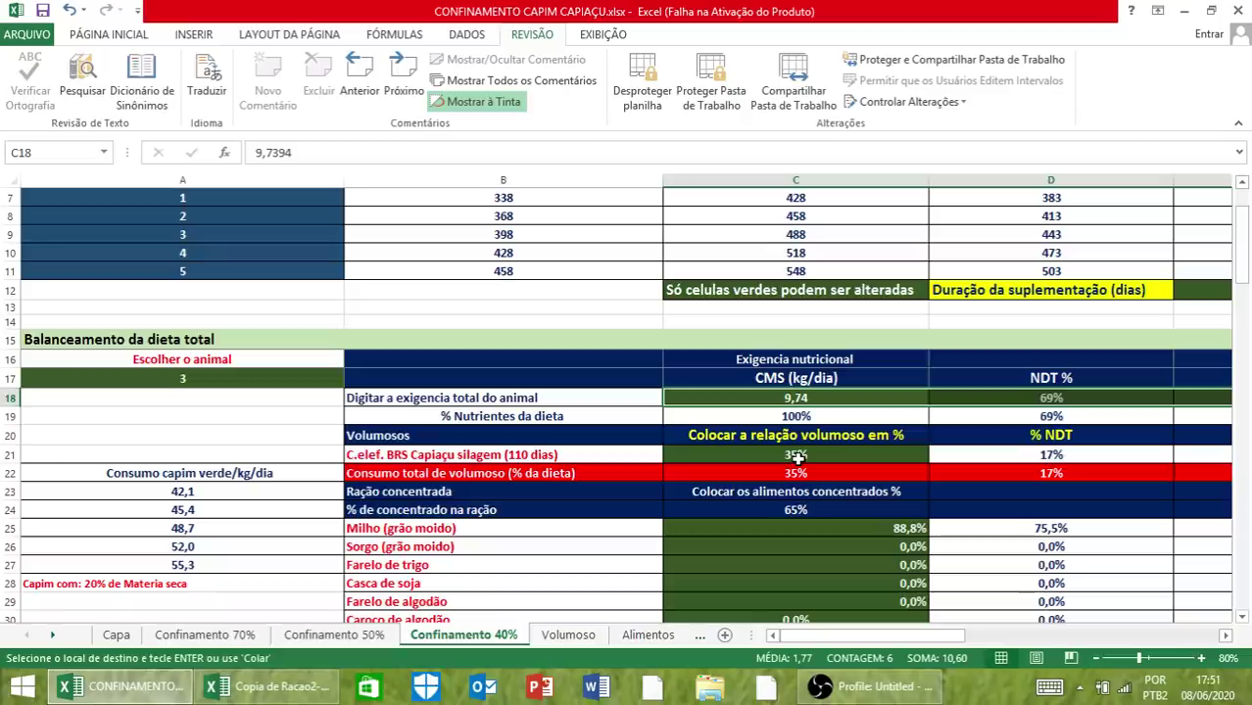
scroll(1093, 491, "down", 6)
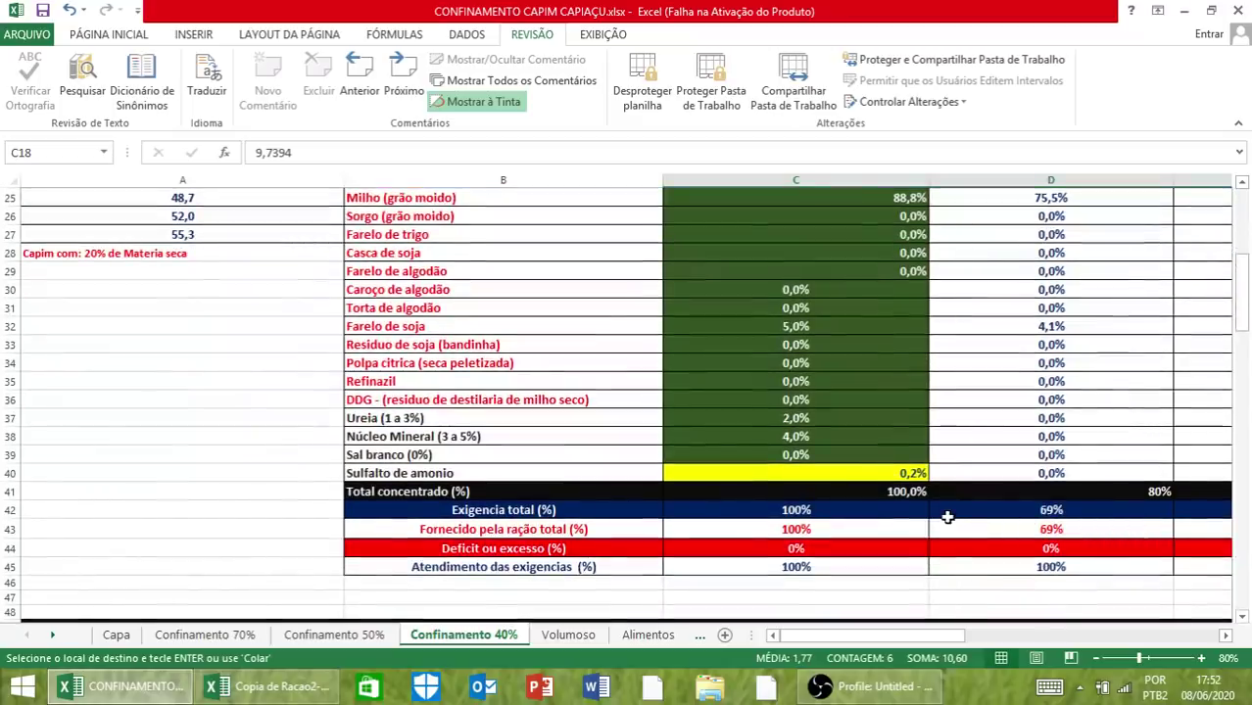
scroll(895, 475, "up", 3)
scroll(576, 431, "up", 5)
scroll(584, 441, "up", 1)
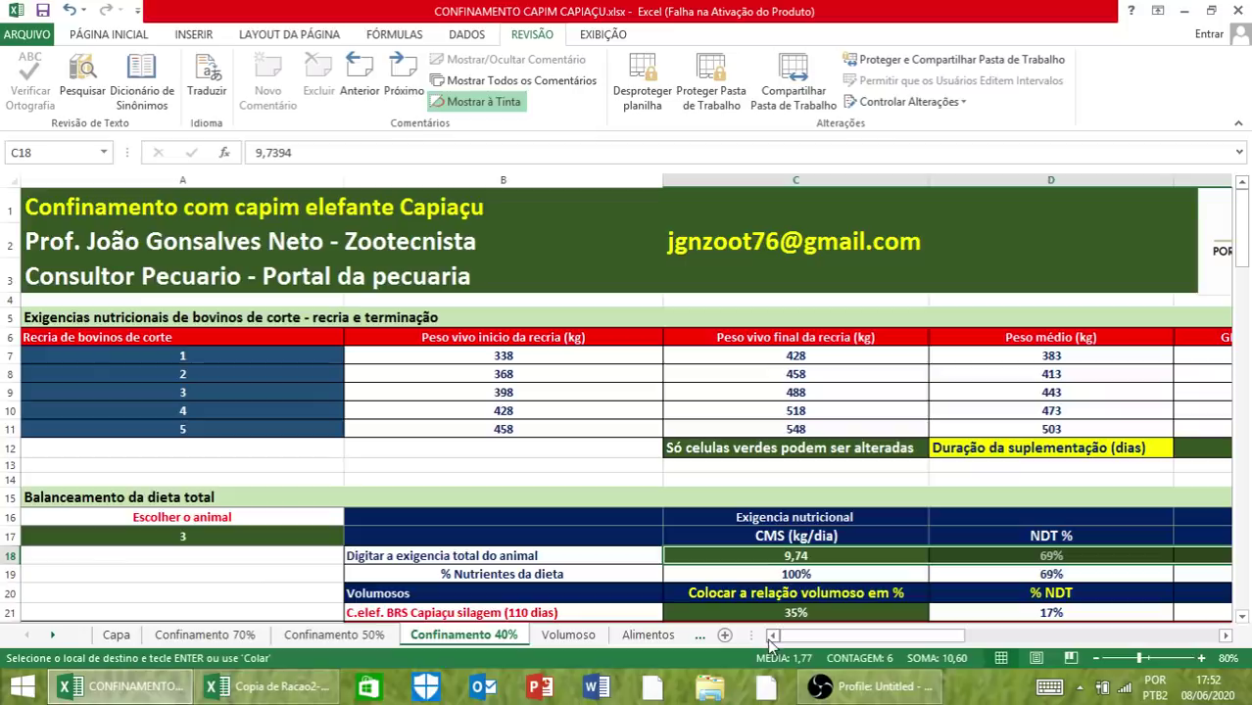
- Open the Volumoso sheet and examine the roughage production options and Confinamento parameters, selecting the confined animal quantity in B14
left_click(567, 637)
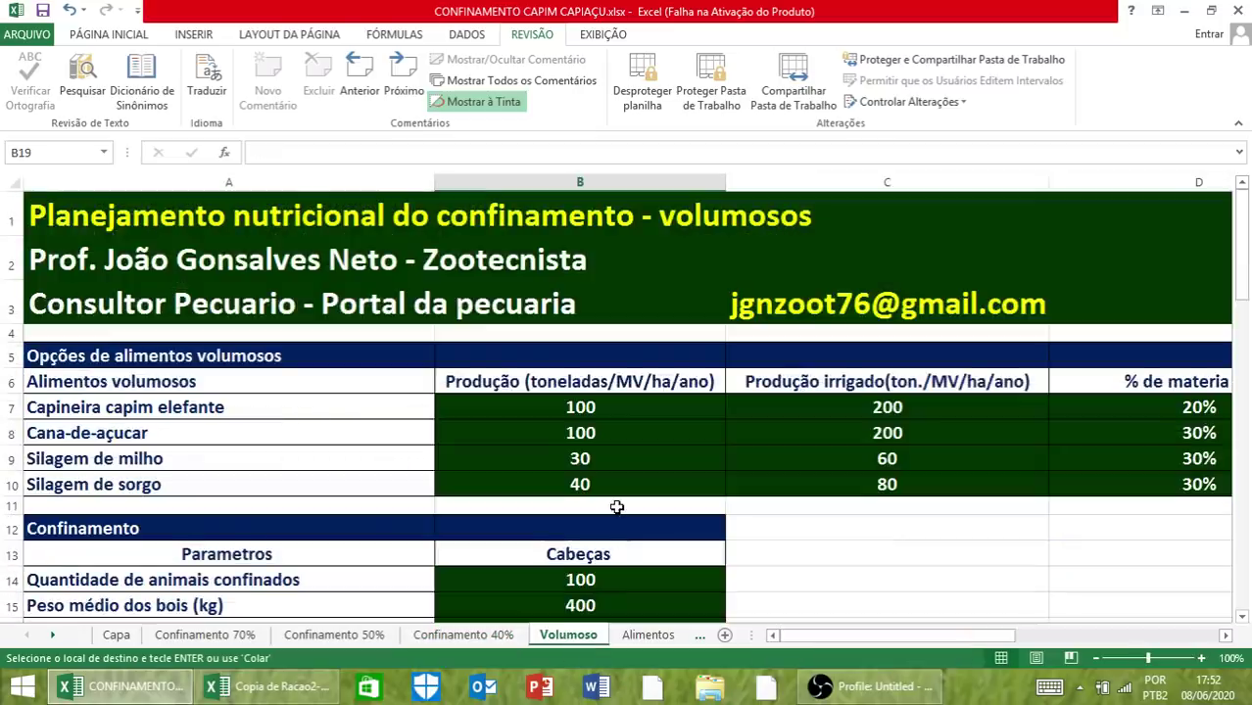
scroll(617, 507, "down", 3)
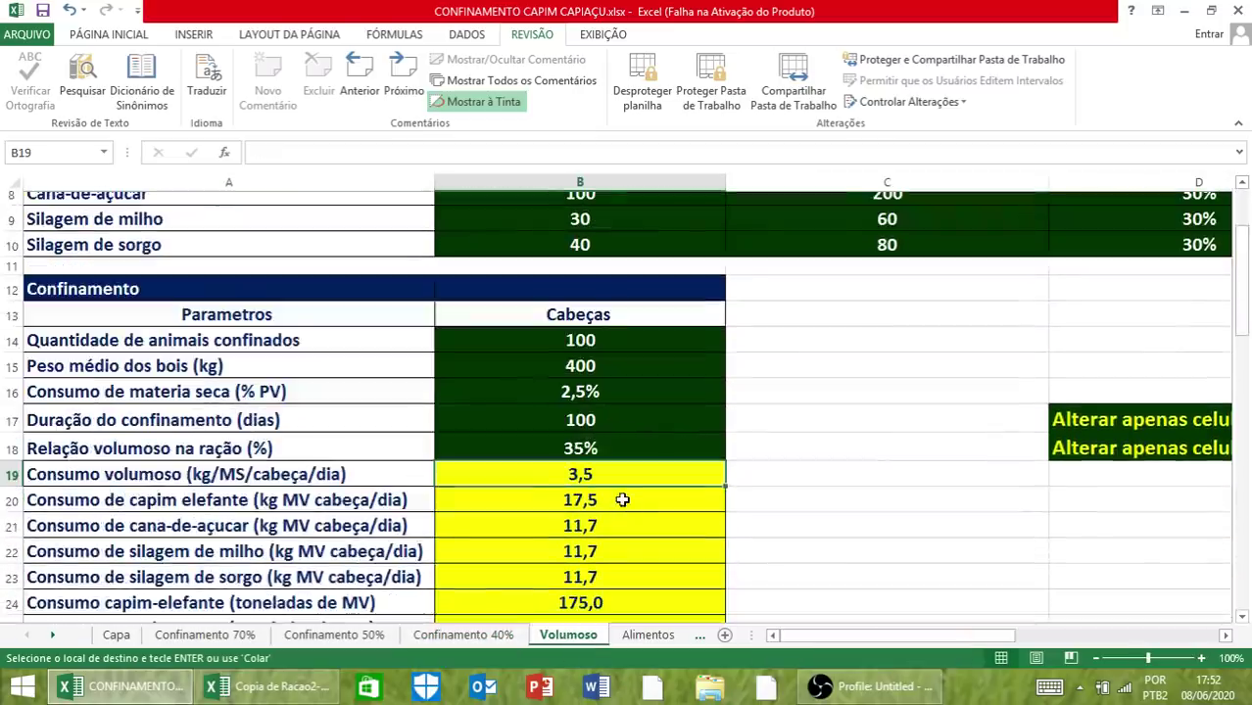
scroll(620, 500, "down", 8)
scroll(713, 470, "up", 10)
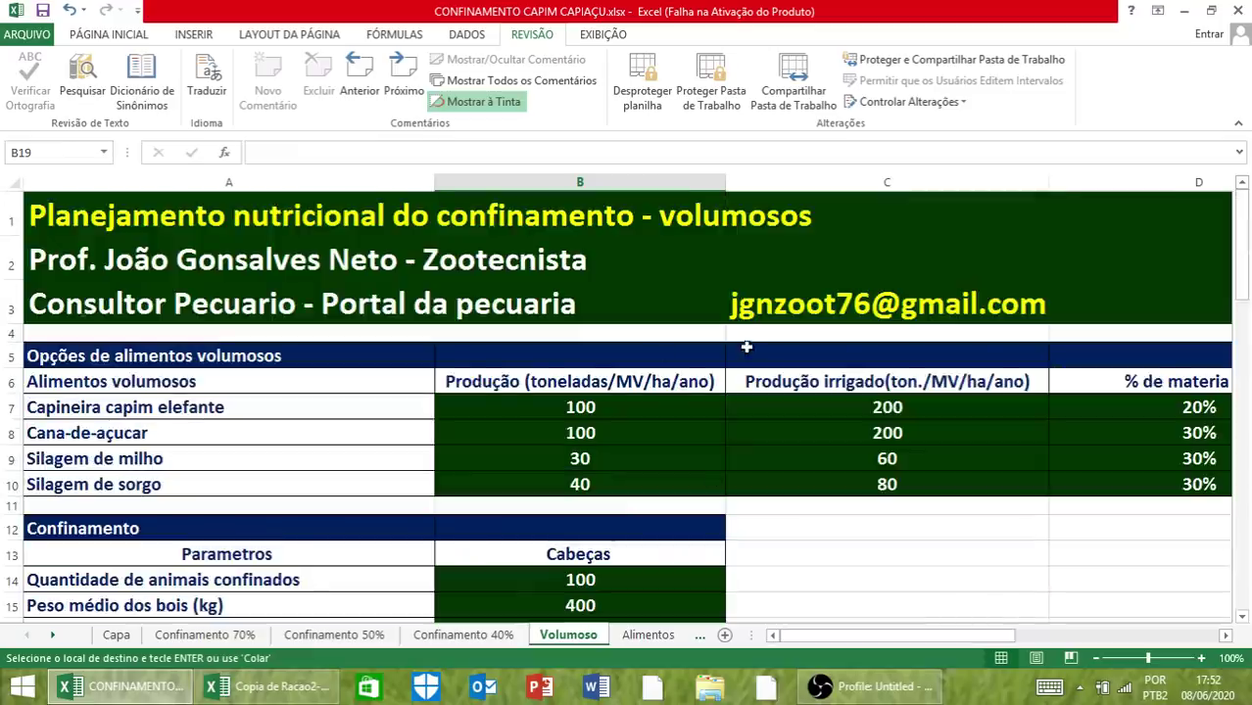
scroll(745, 342, "down", 2)
scroll(354, 308, "up", 1)
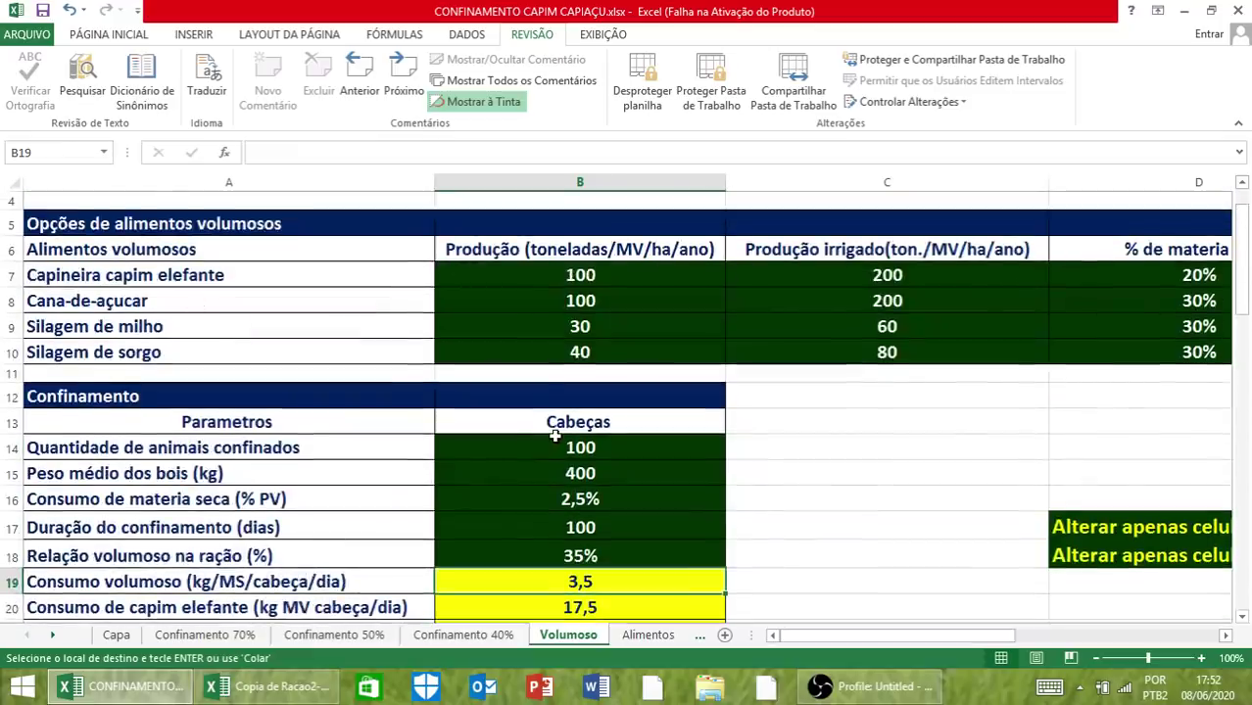
scroll(554, 437, "down", 1)
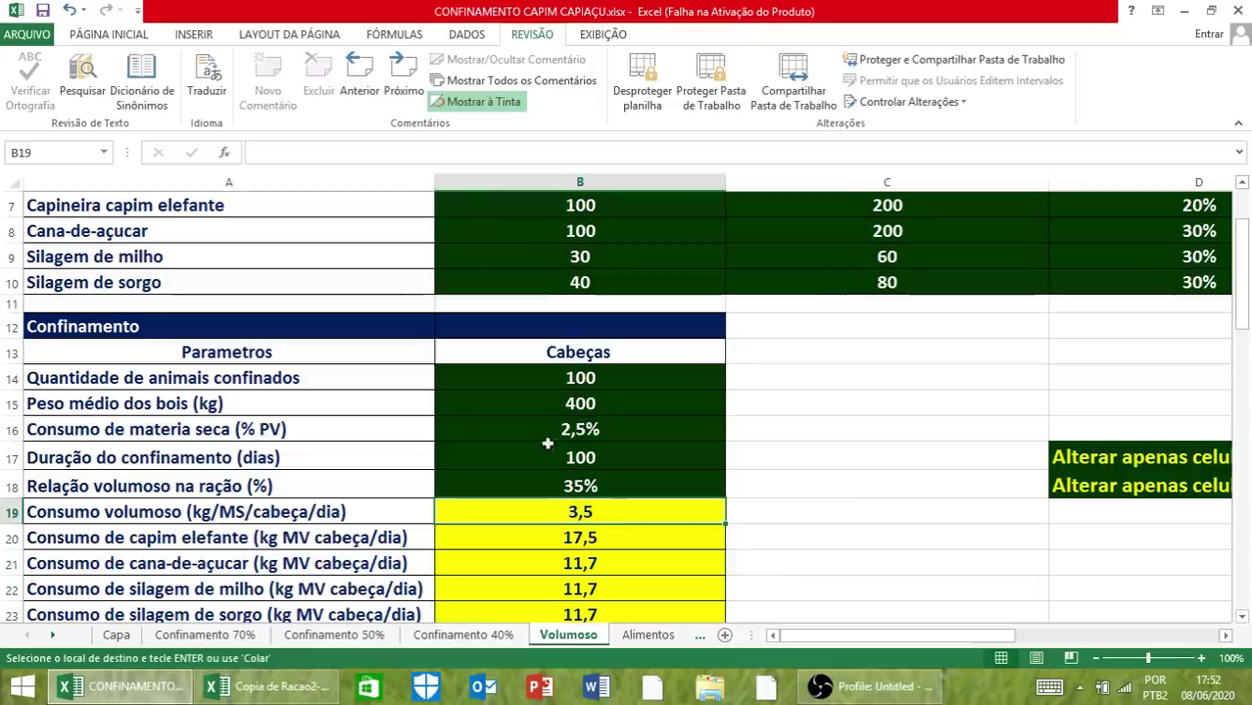
left_click(534, 378)
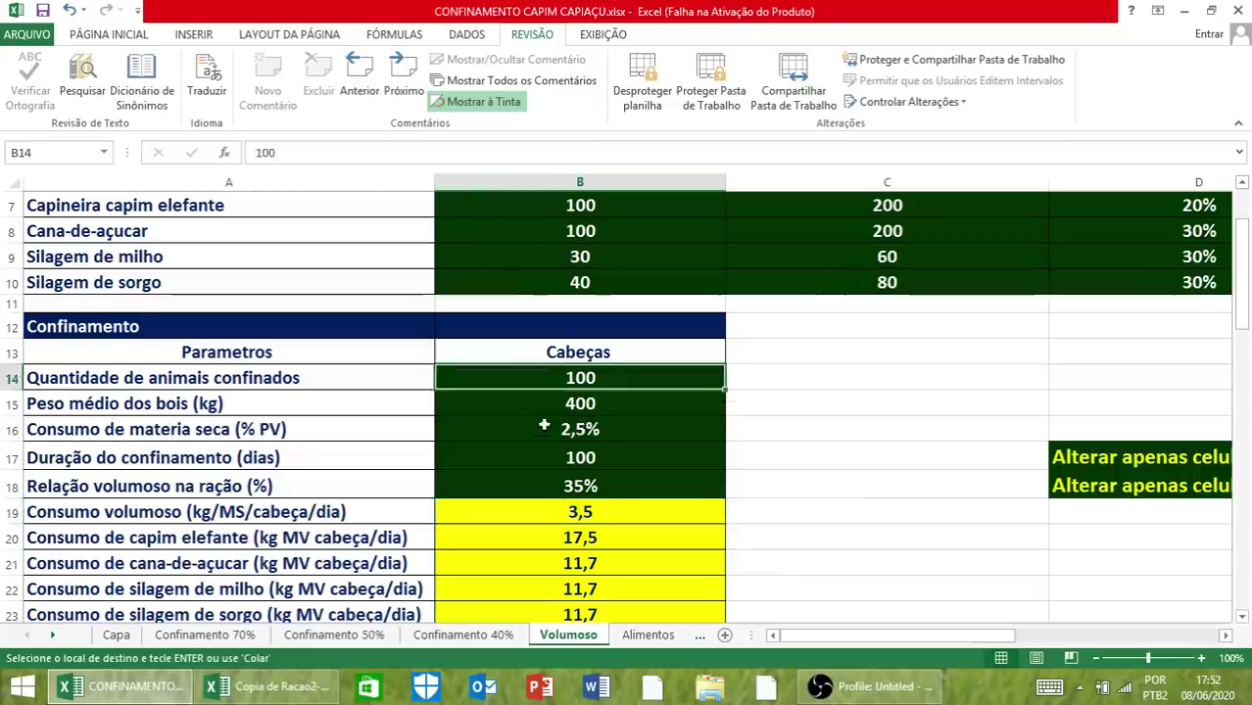
- Check the animal weight, dry matter intake and duration parameters, and set Relação volumoso na ração in B18 to 40%
left_click(536, 404)
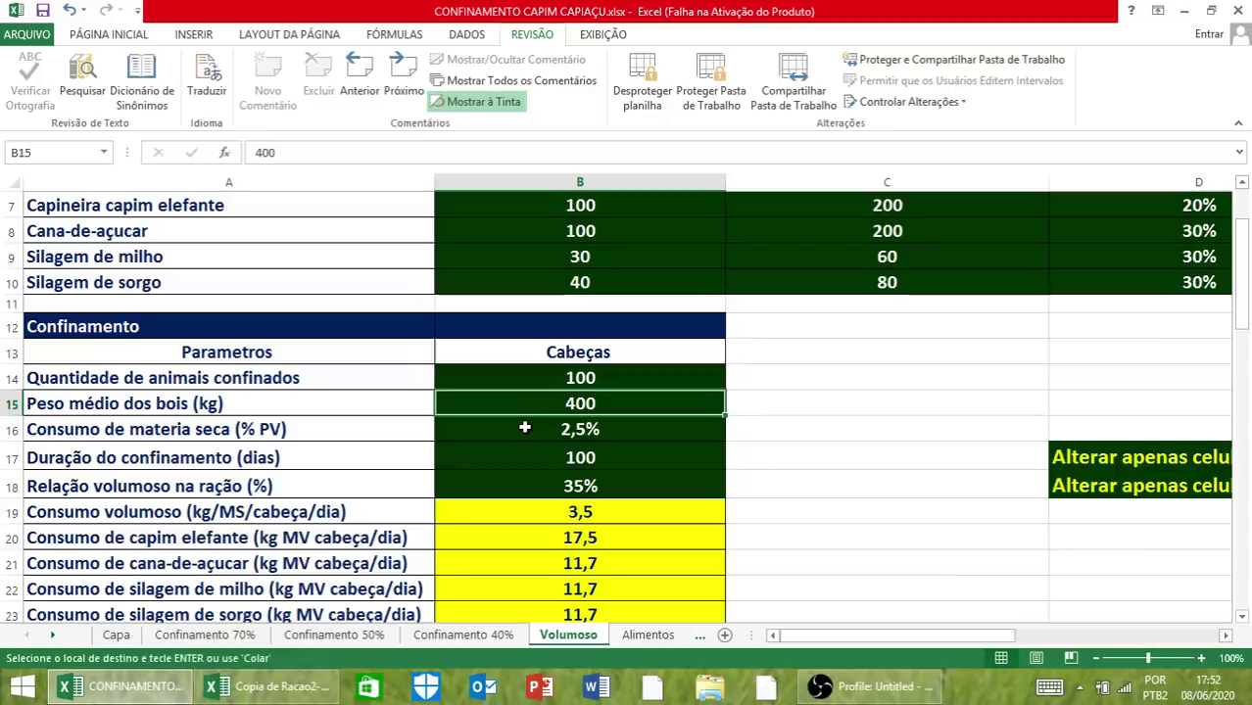
left_click(525, 429)
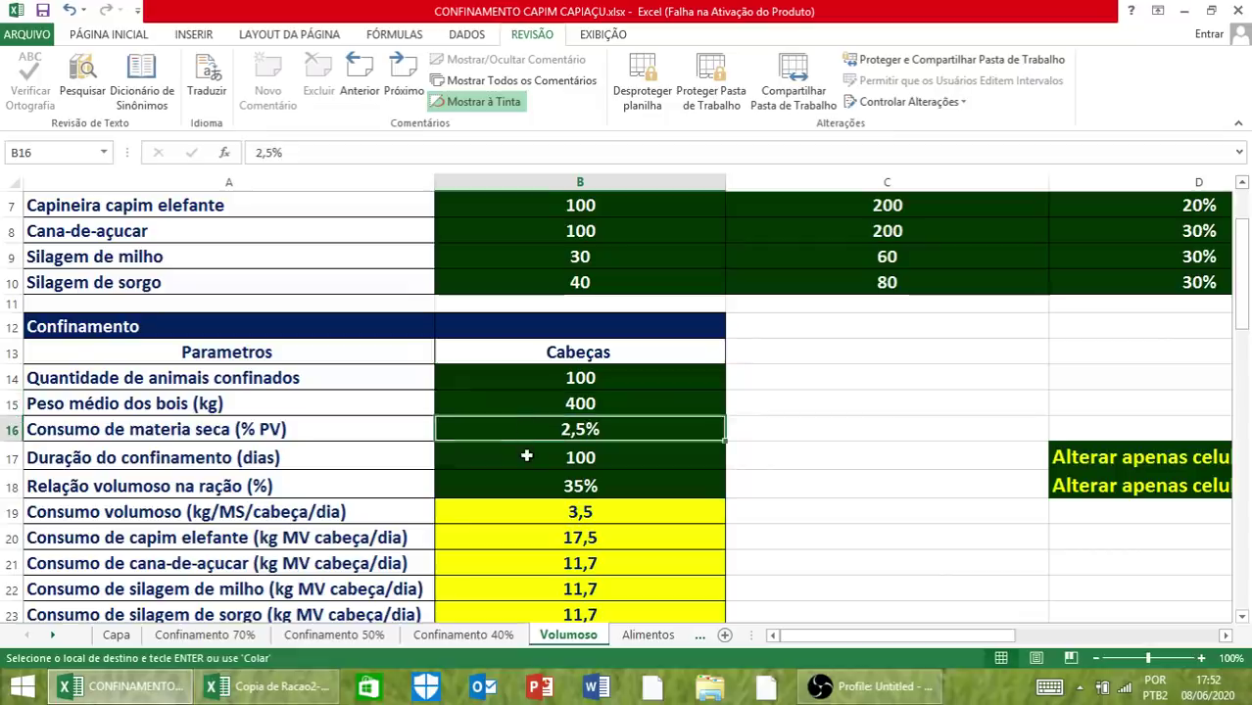
left_click(526, 455)
left_click(513, 493)
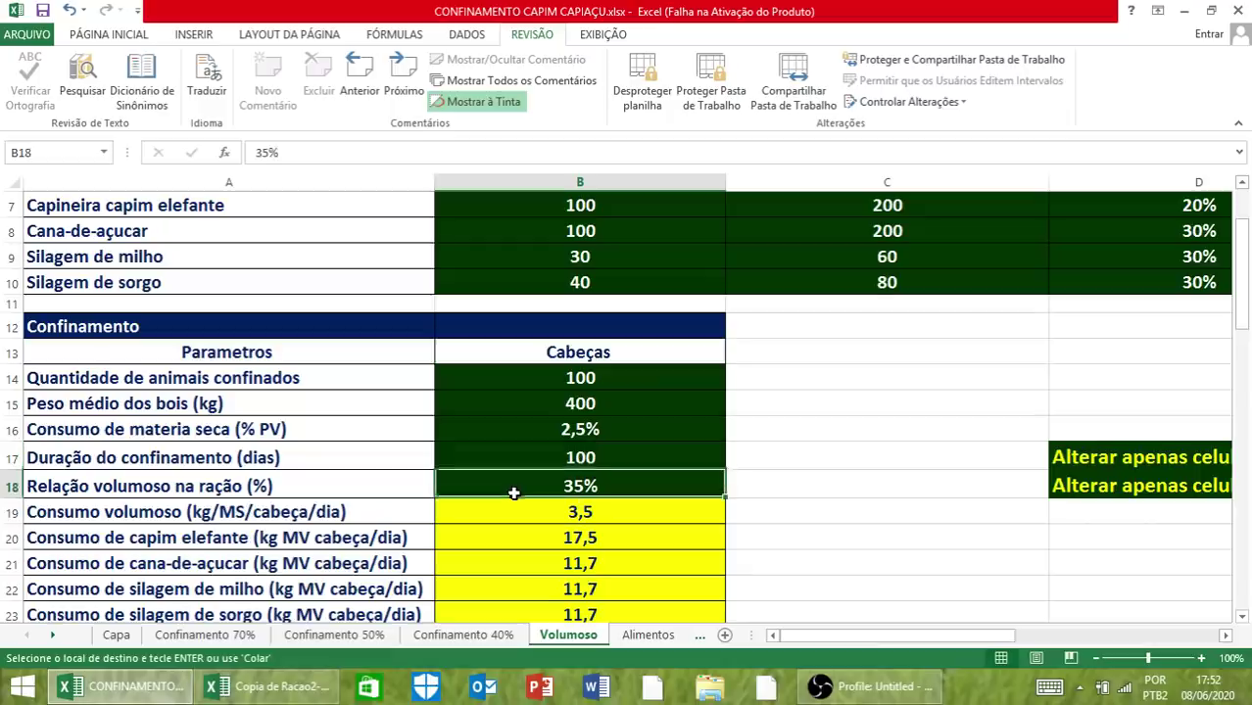
key("Escape")
type("40")
key("Return")
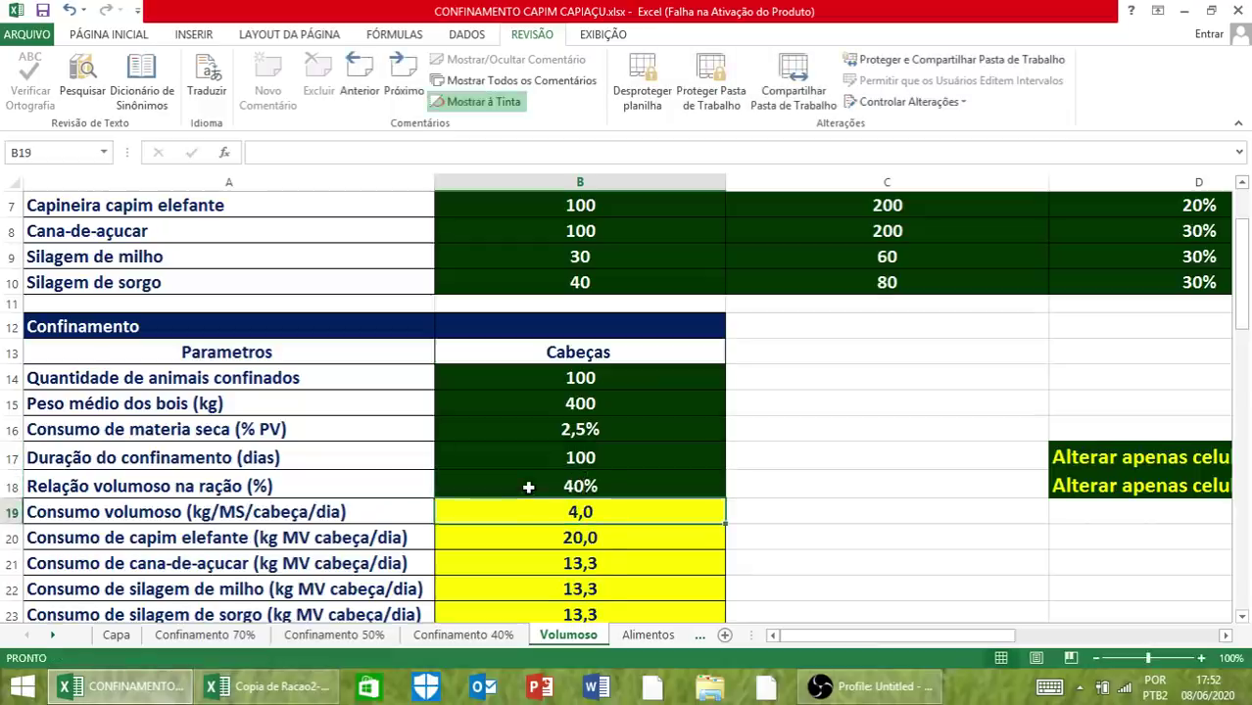
- Set Relação volumoso na ração in B18 of the Confinamento parameters to 50%
scroll(543, 507, "down", 1)
left_click(538, 400)
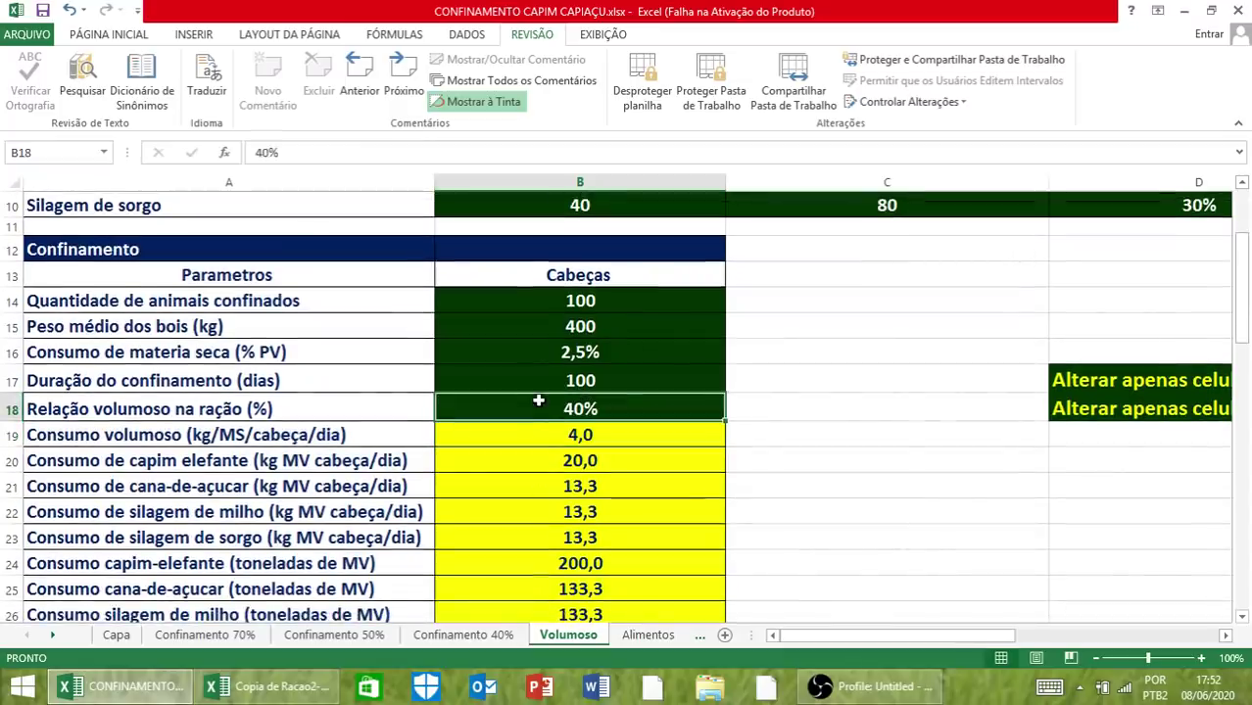
type("50")
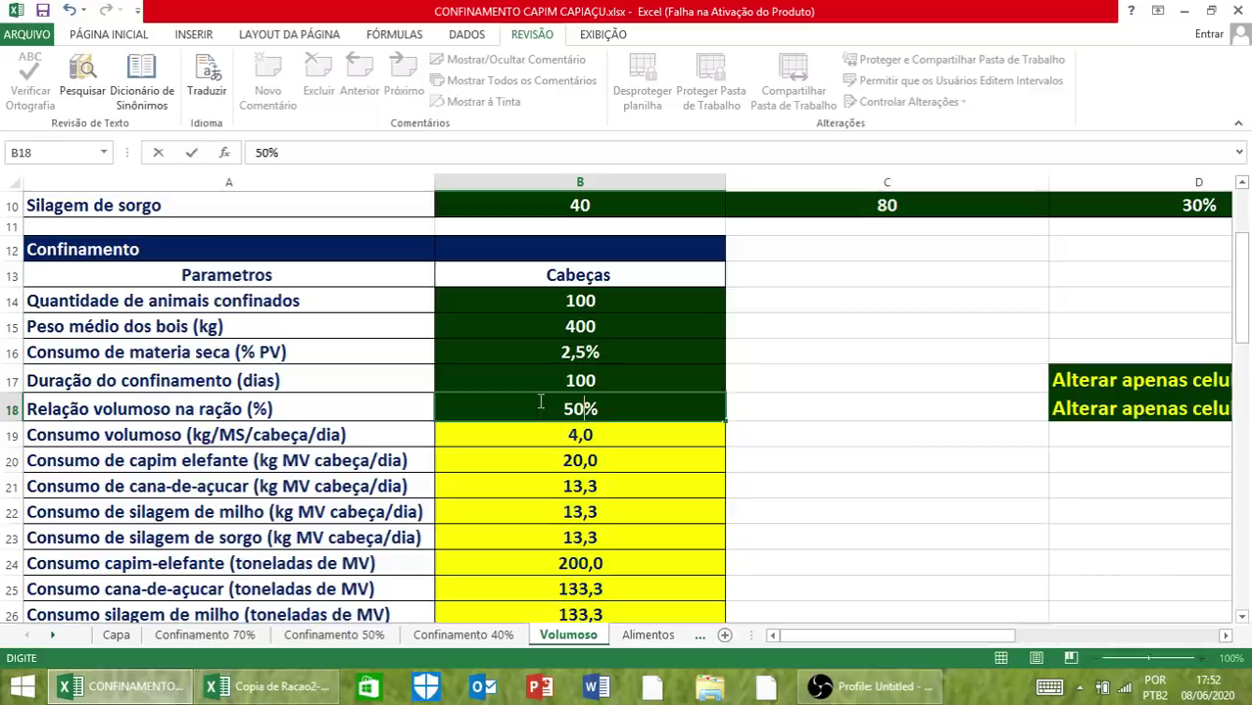
key("Return")
- Examine the recalculated roughage consumption, planting areas with and without irrigation, and the silo volume and dimensions on the Volumoso sheet
scroll(447, 383, "down", 2)
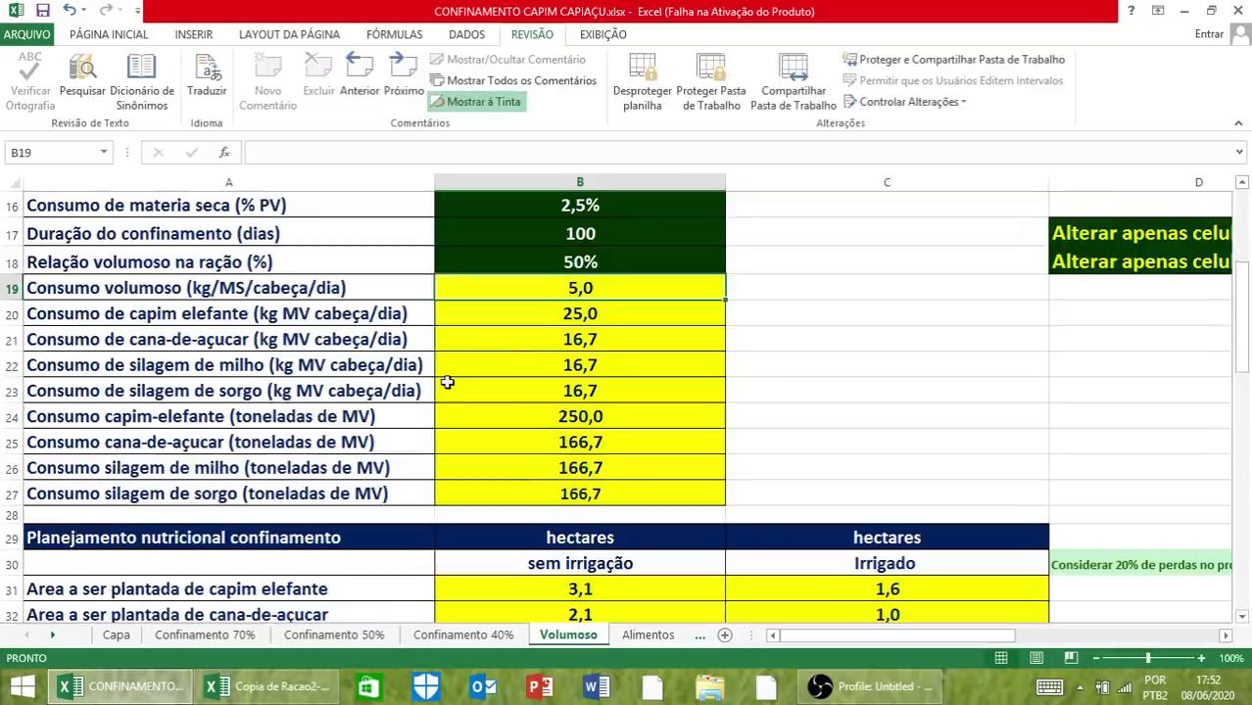
scroll(508, 324, "down", 2)
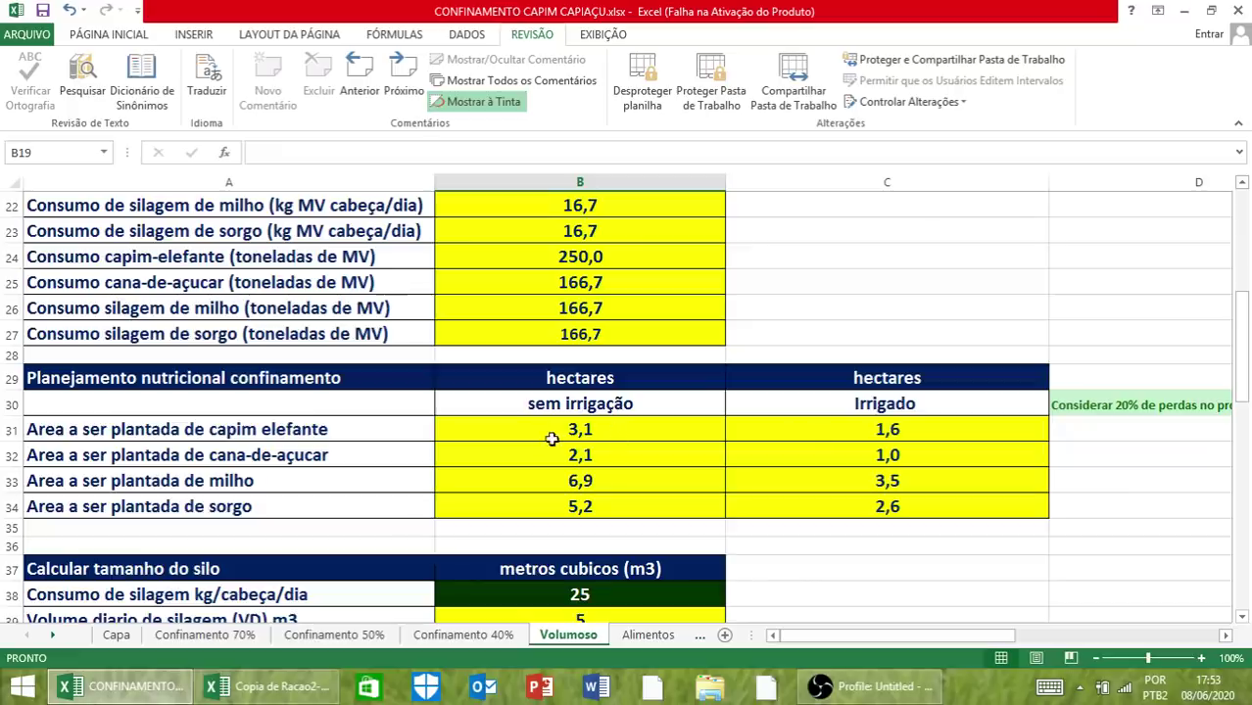
scroll(689, 345, "up", 4)
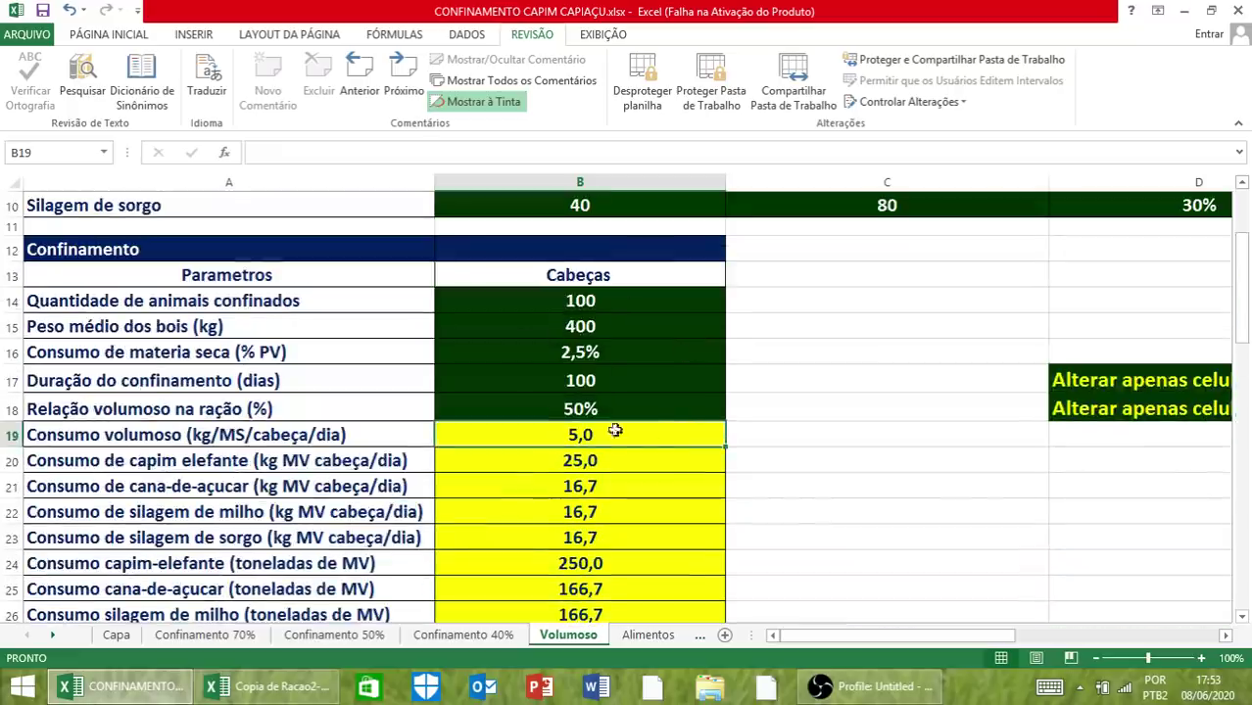
scroll(590, 492, "down", 9)
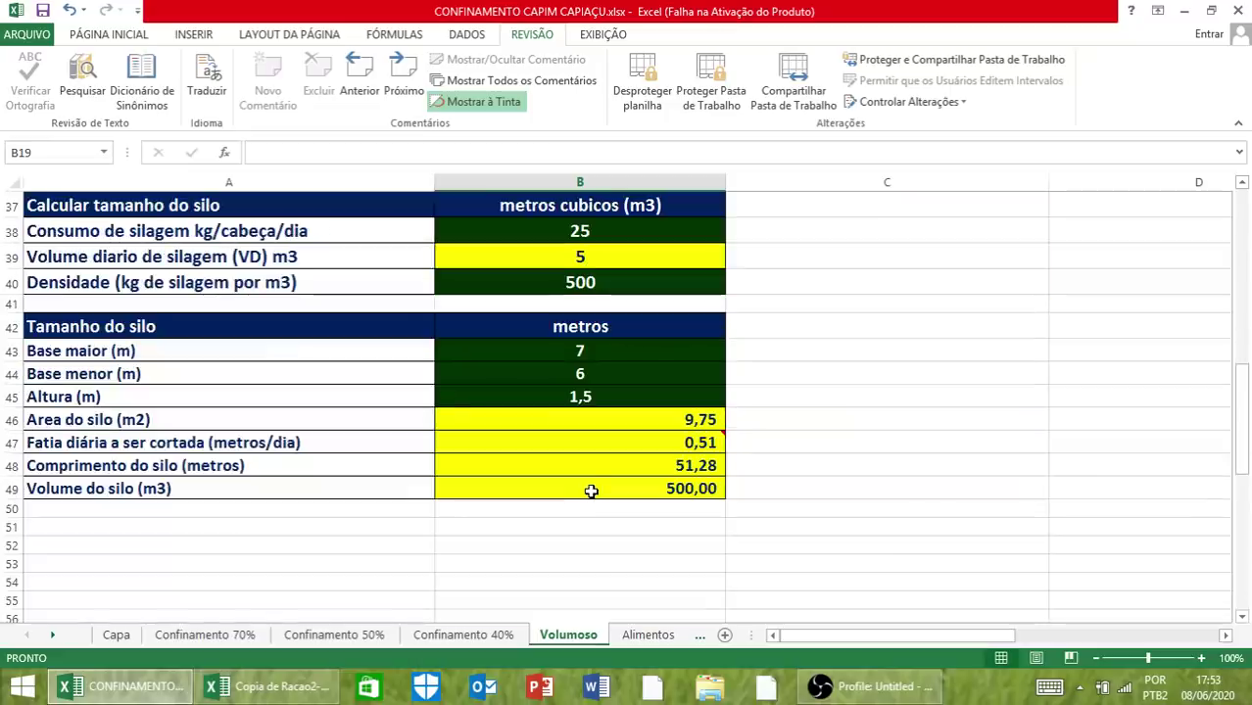
scroll(591, 492, "up", 1)
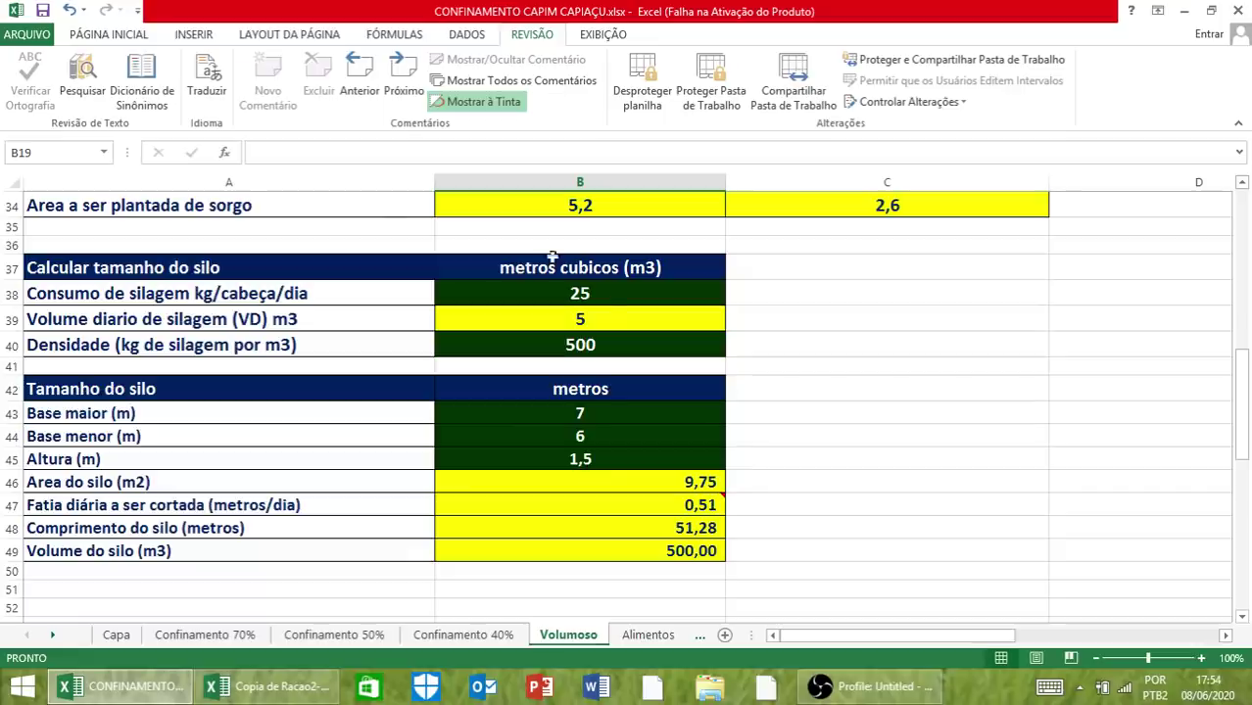
scroll(607, 316, "up", 7)
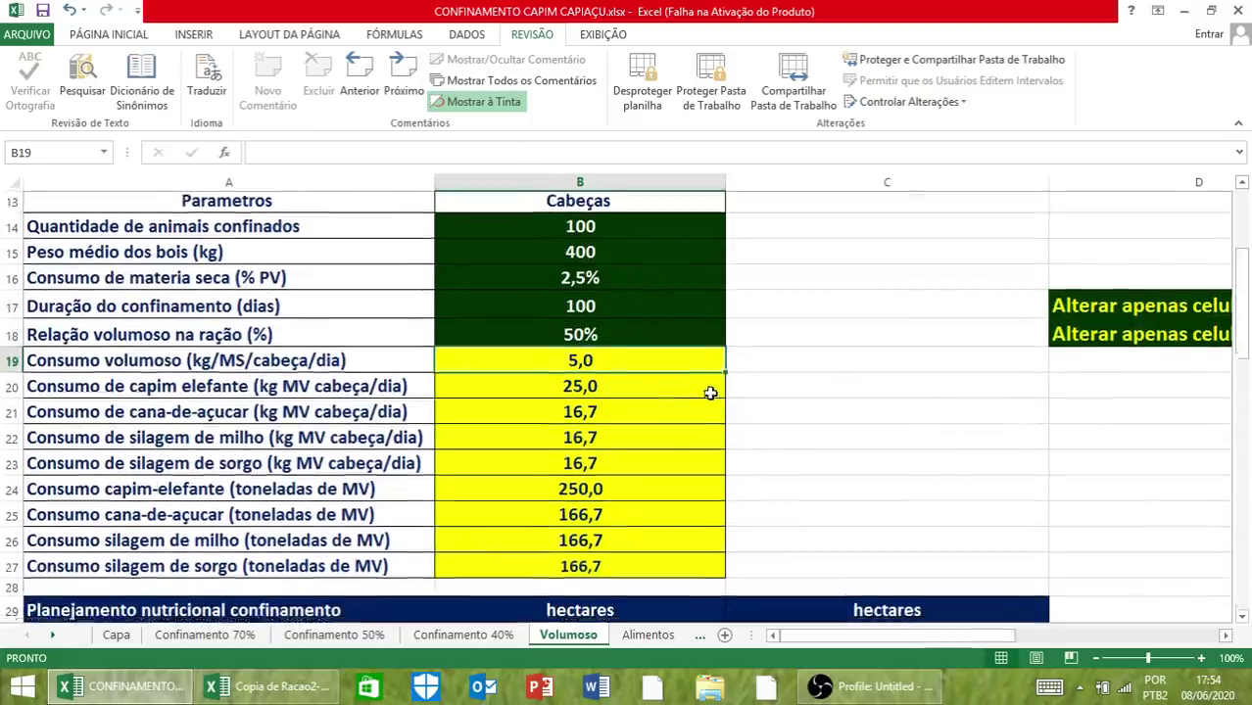
scroll(713, 393, "down", 9)
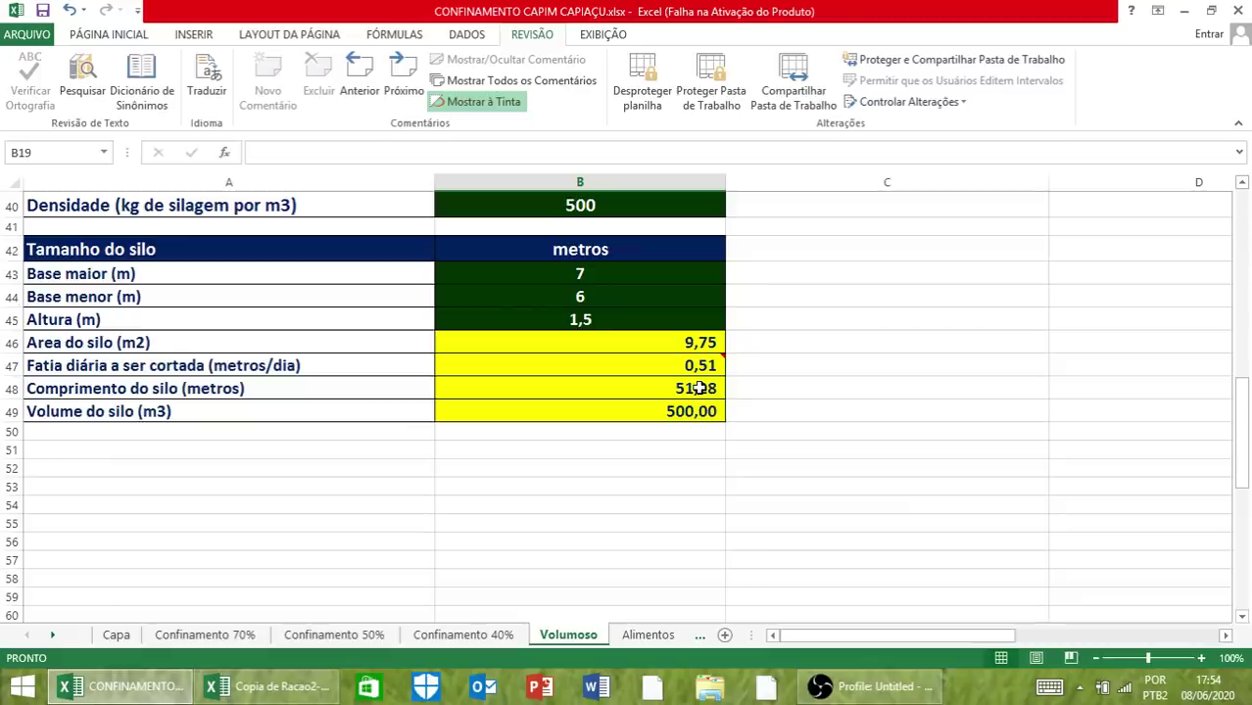
scroll(422, 440, "up", 13)
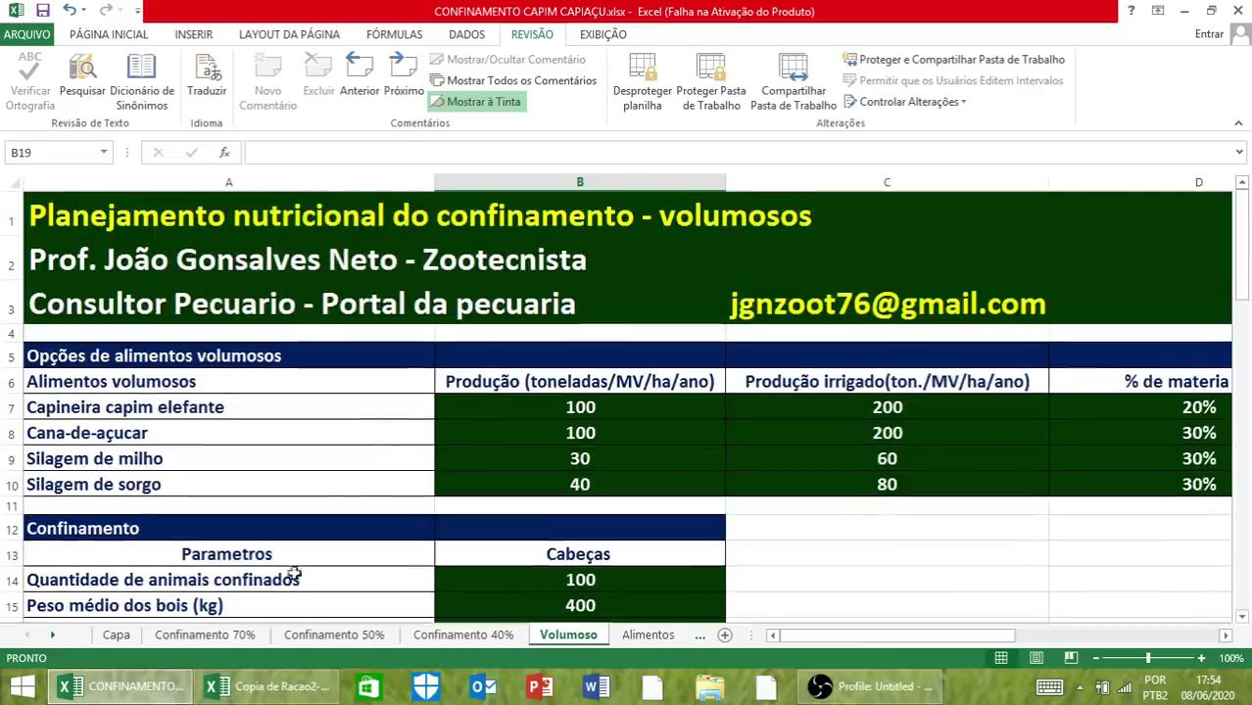
- Review the nutritional requirements table and total diet balance on the Confinamento 40% sheet at 90% zoom
left_click(462, 635)
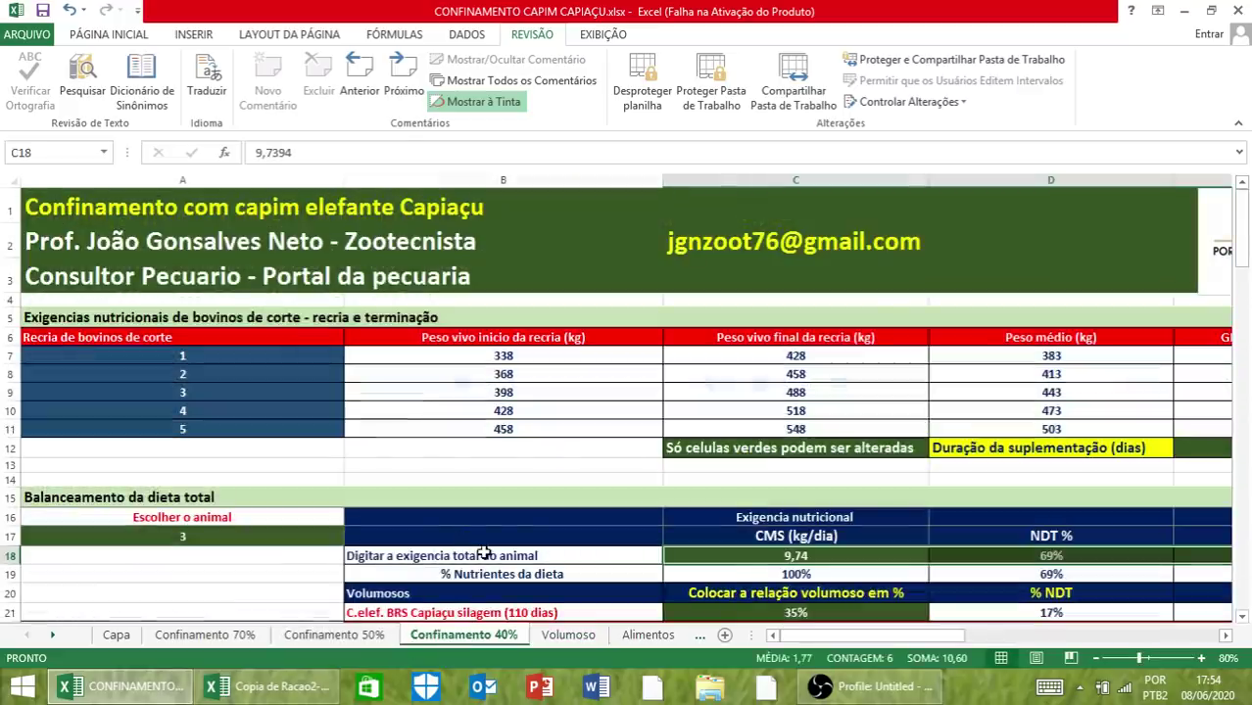
left_click(1205, 662)
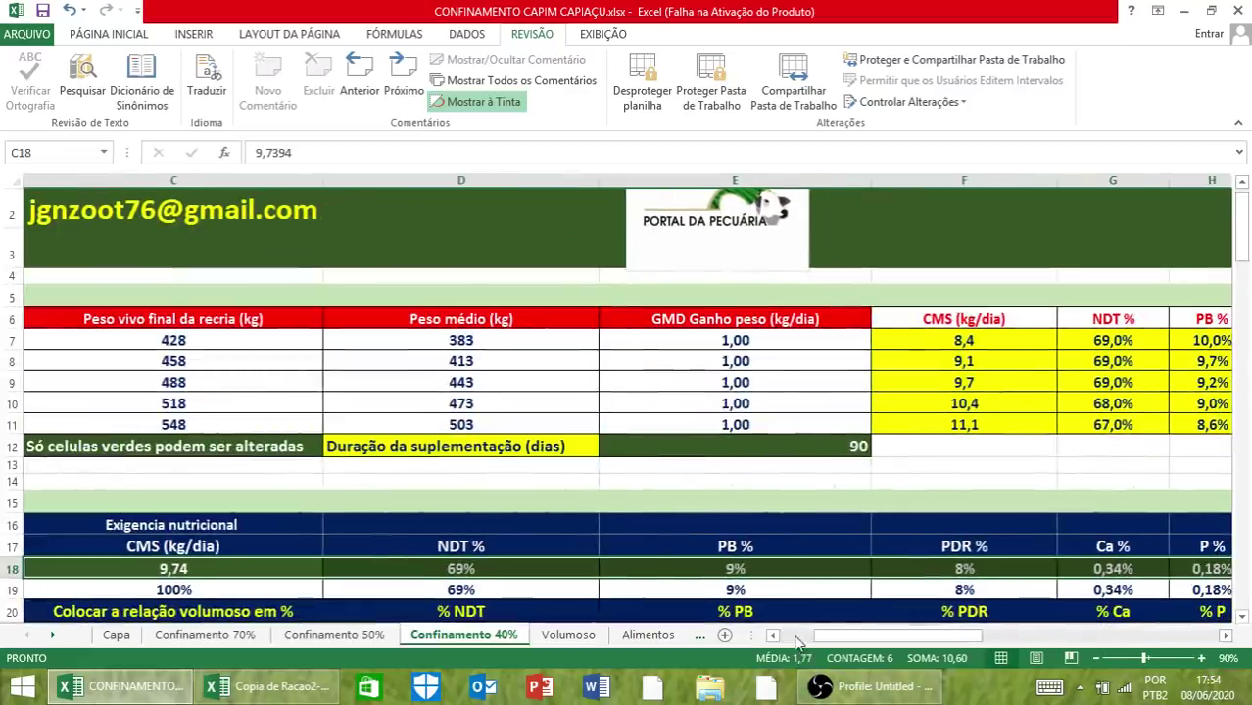
left_click(798, 642)
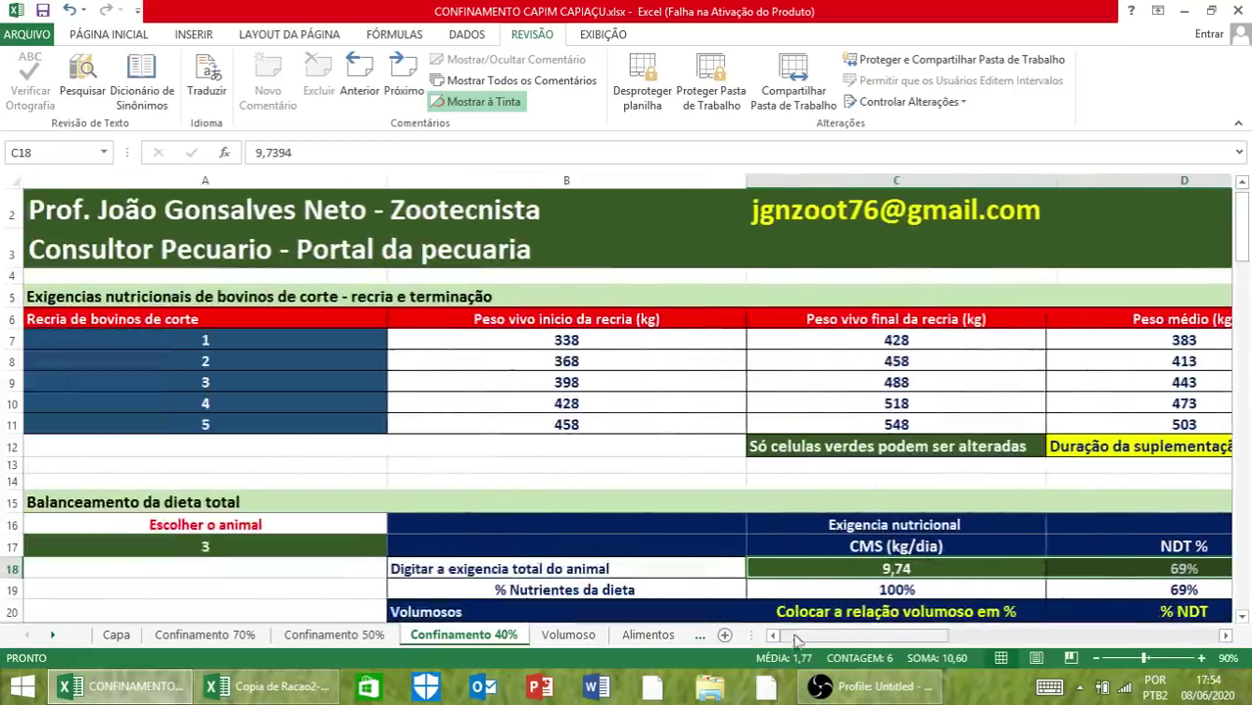
left_click(1225, 636)
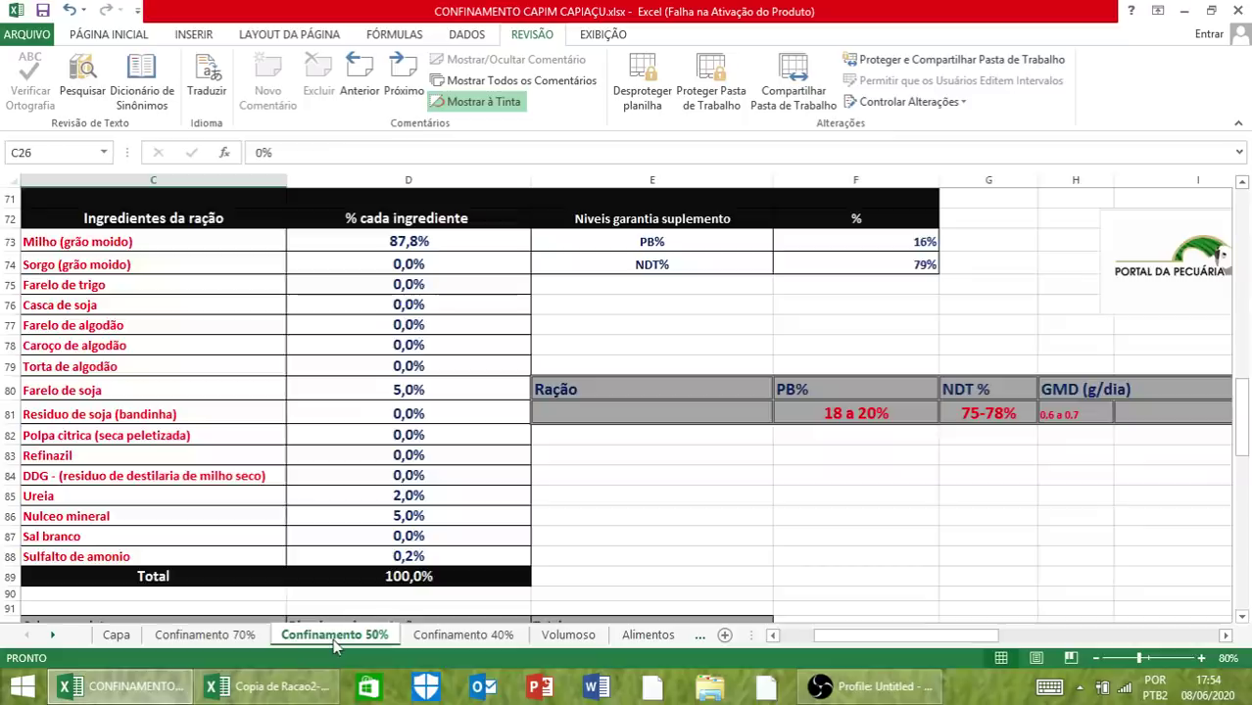
- Review the Confinamento 50% sheet from its ingredient tables back to the requirements and total diet balance sections
left_click(334, 635)
scroll(784, 578, "up", 7)
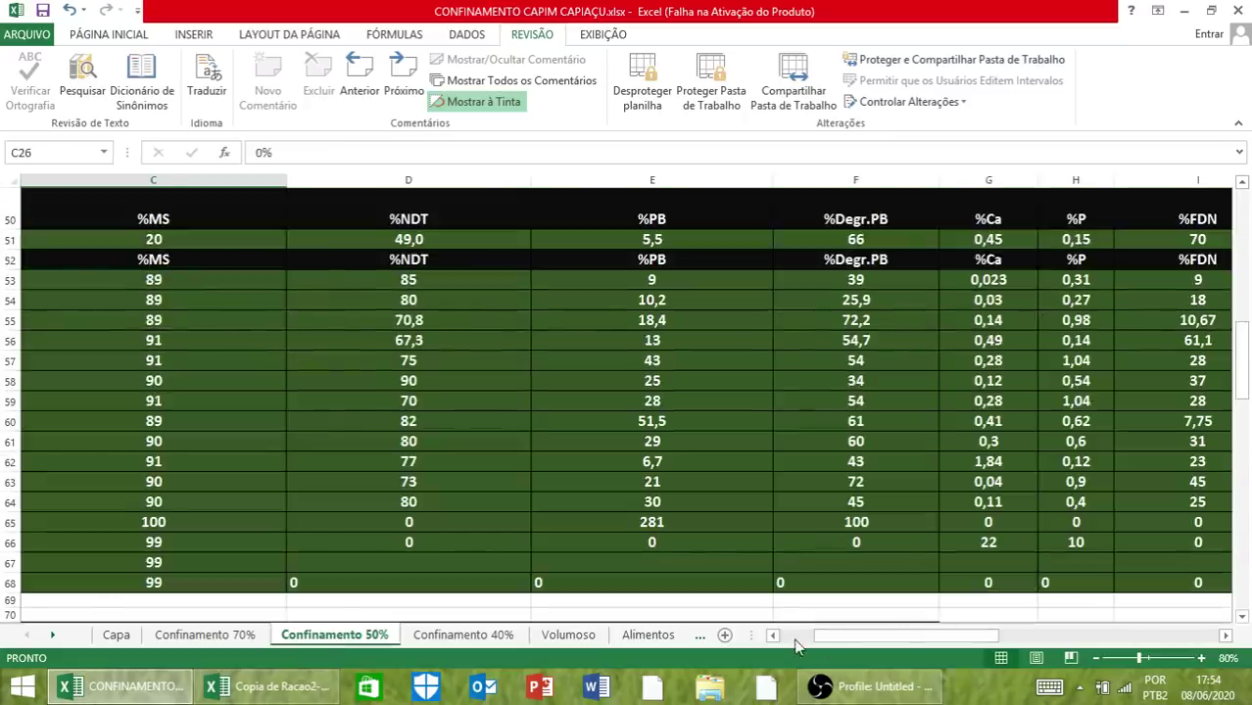
left_click(795, 637)
scroll(725, 588, "up", 16)
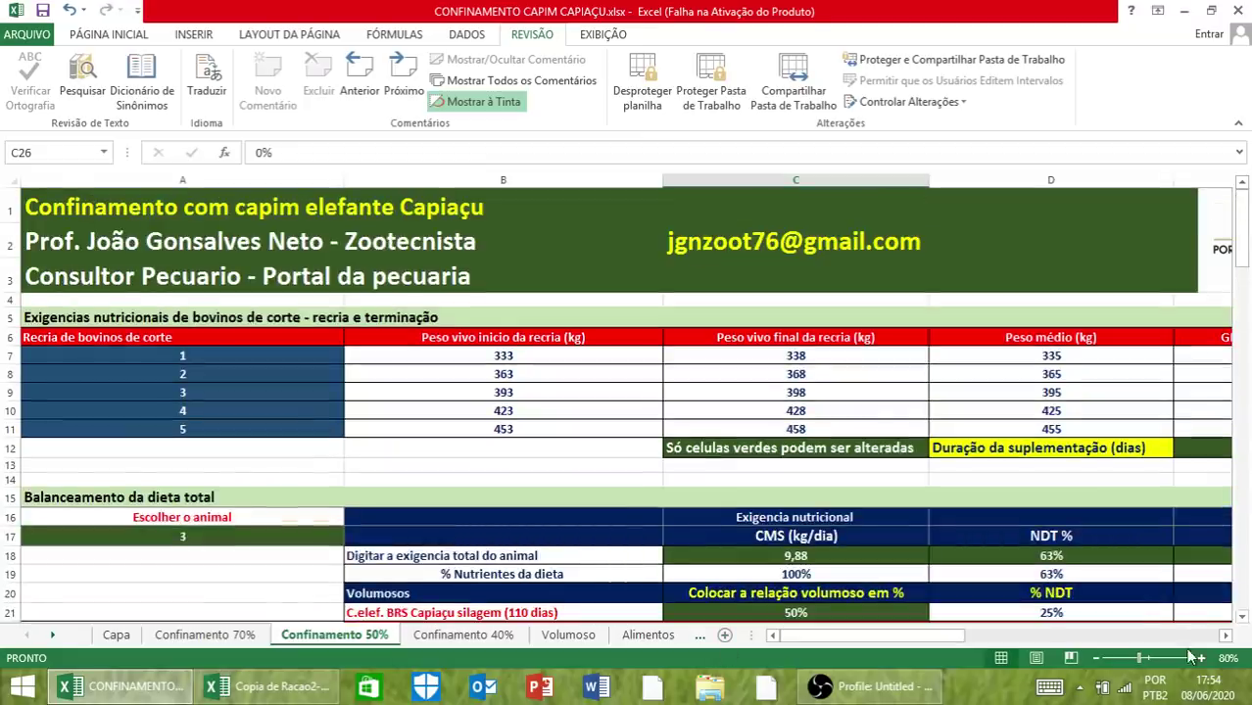
left_click(1226, 635)
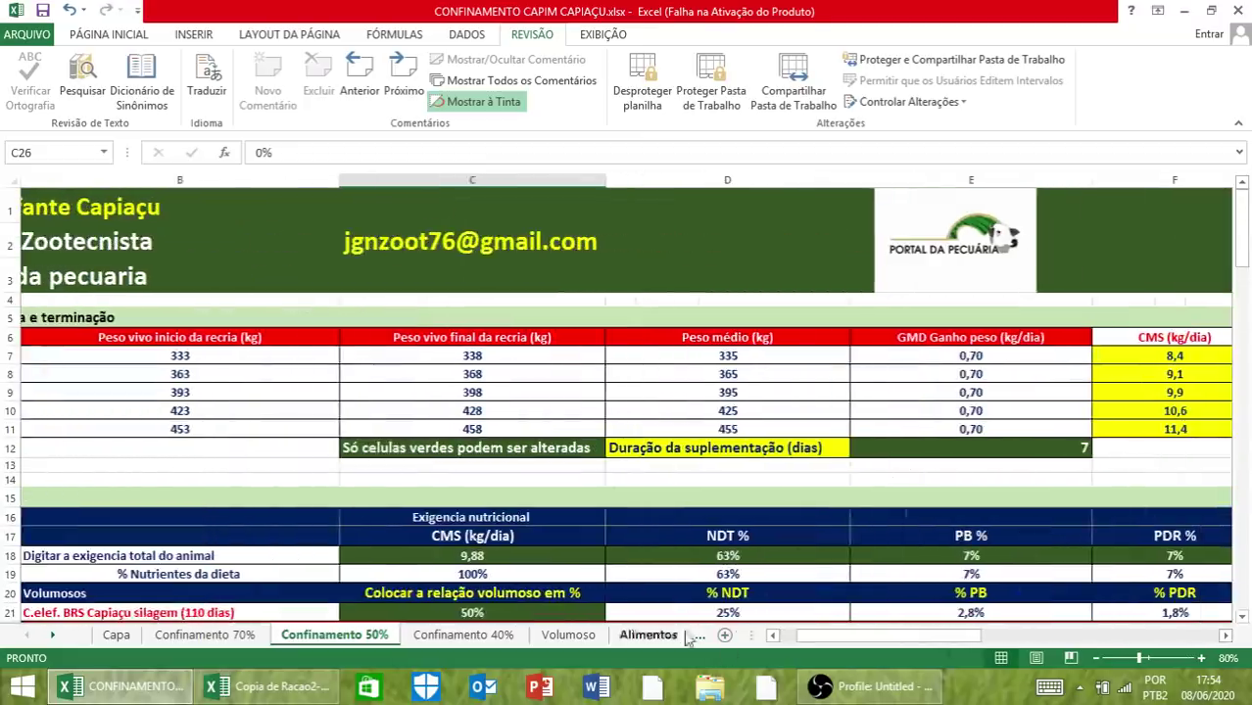
left_click(776, 636)
- Review the Confinamento 70% requirements table at 90% zoom, and glance at the Capa cover sheet
left_click(205, 635)
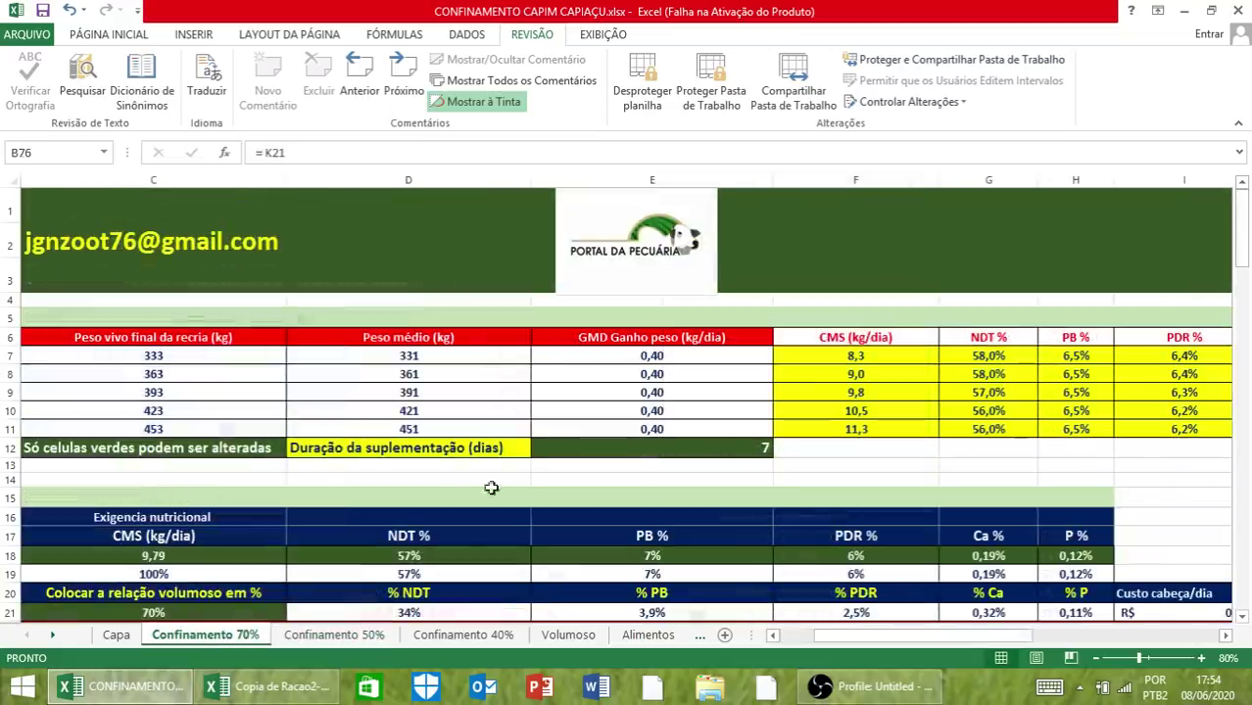
left_click(1201, 658)
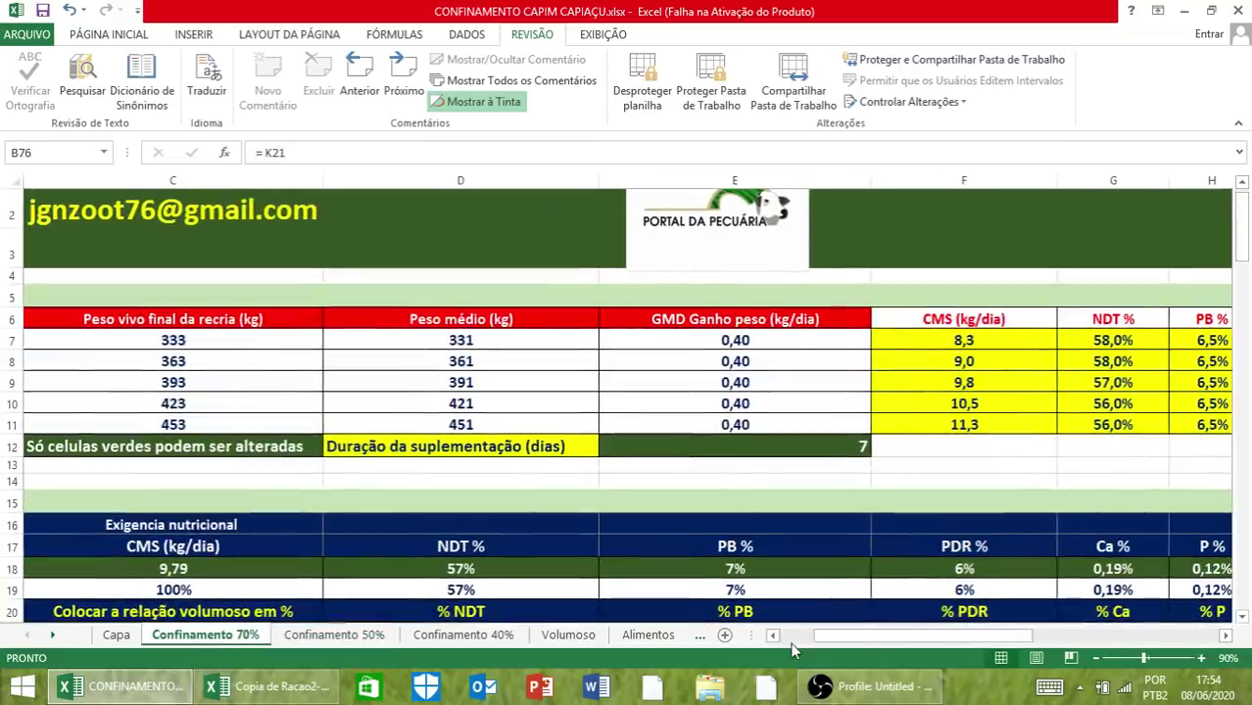
left_click(792, 639)
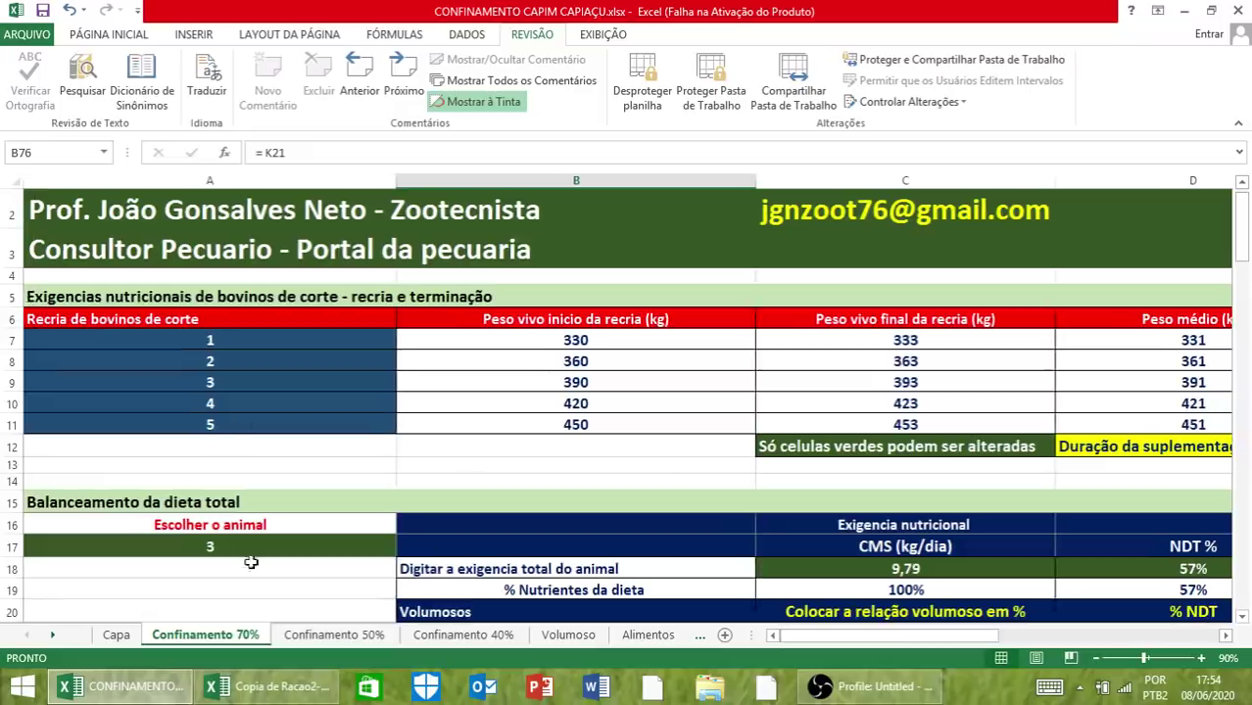
left_click(115, 634)
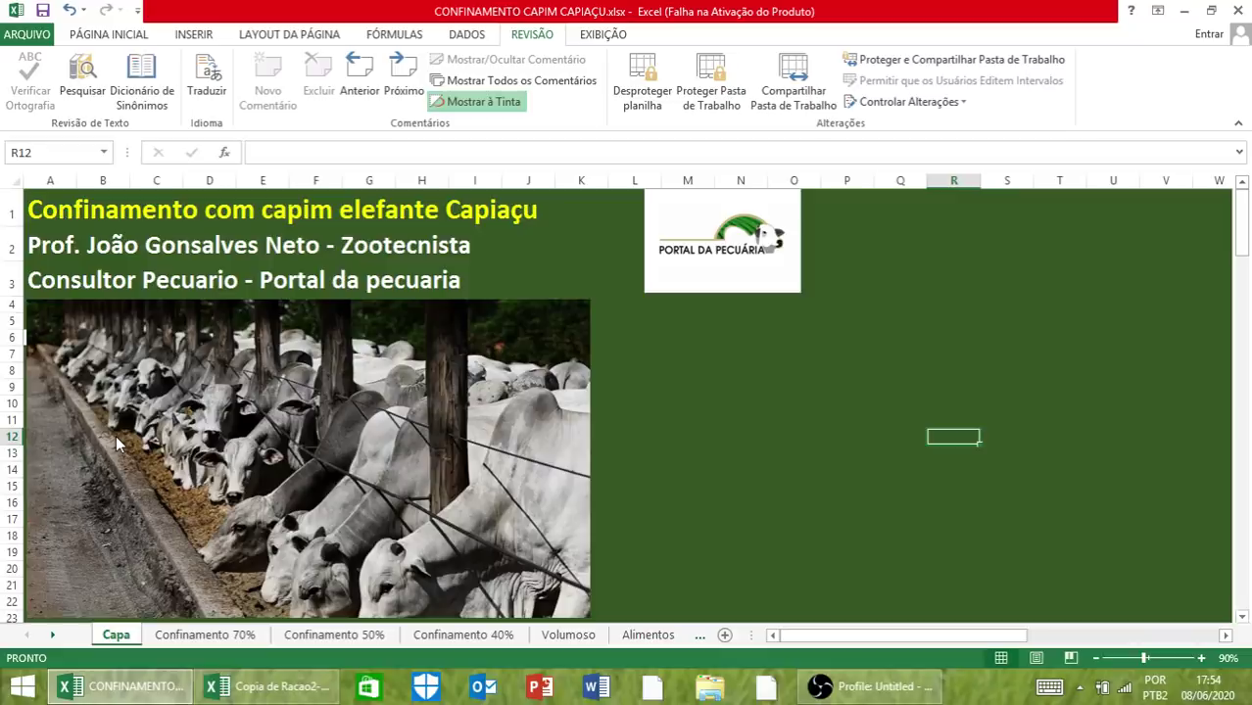
left_click(218, 635)
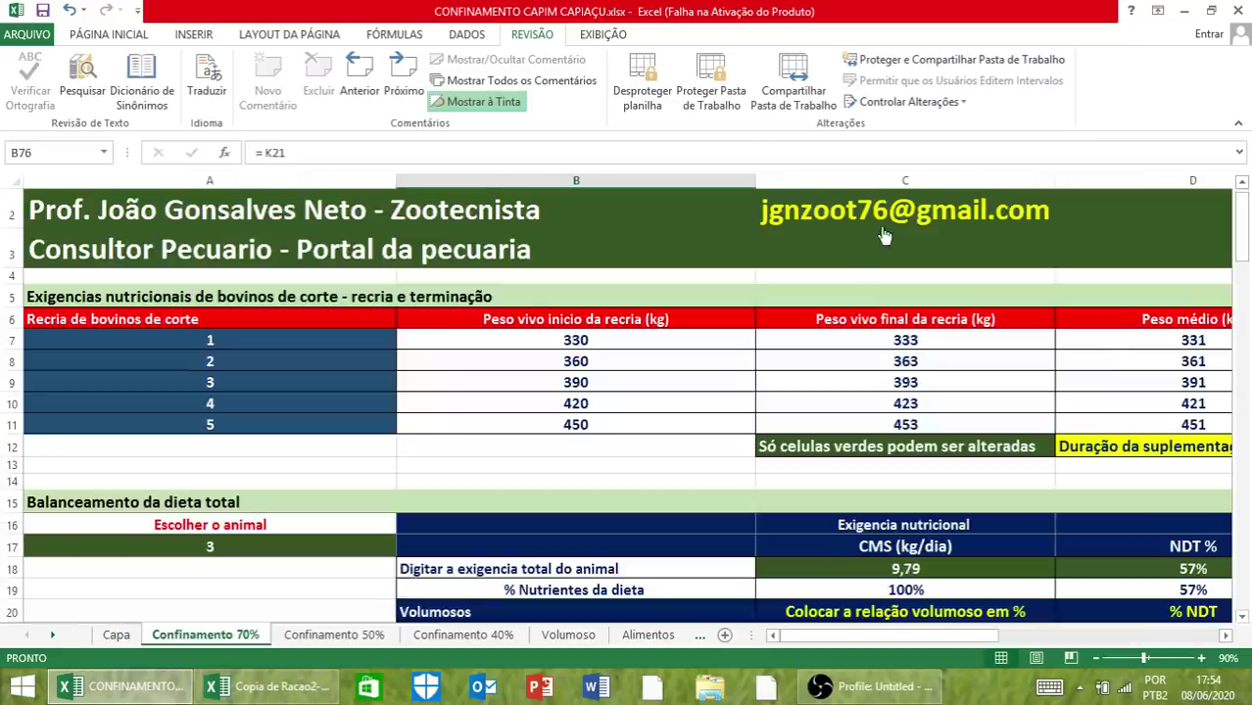
scroll(885, 235, "up", 1)
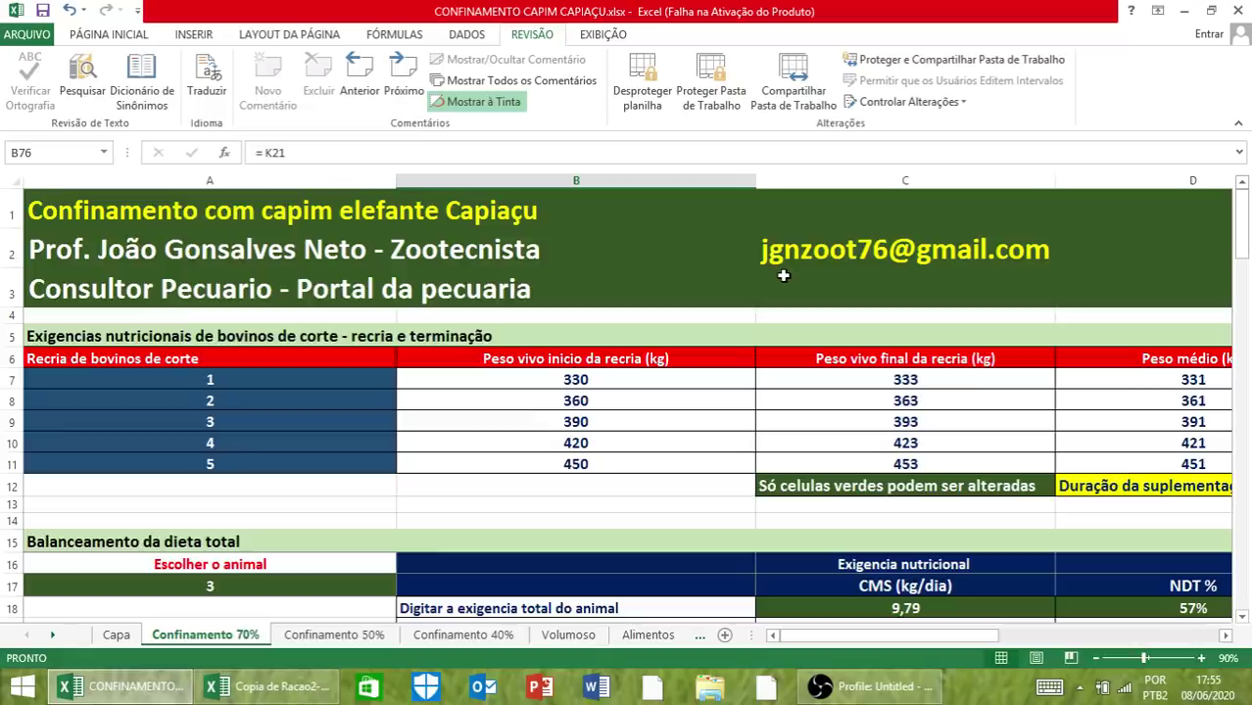